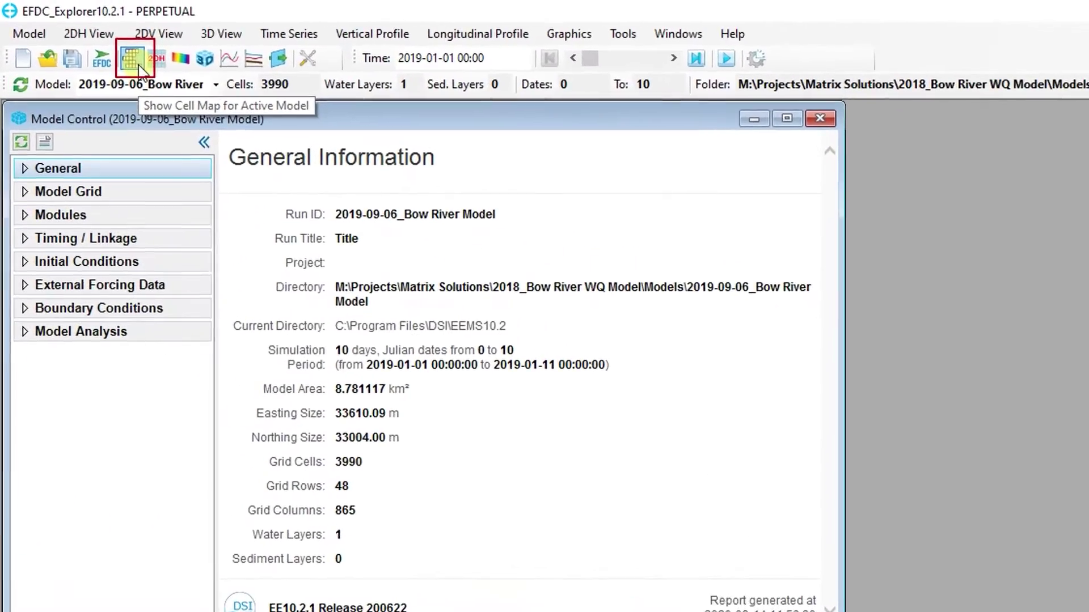
Show the active model's cell map without cell connection lines, zoomed into the river cells.
{"action": "left_click", "coordinate": [140, 67]}
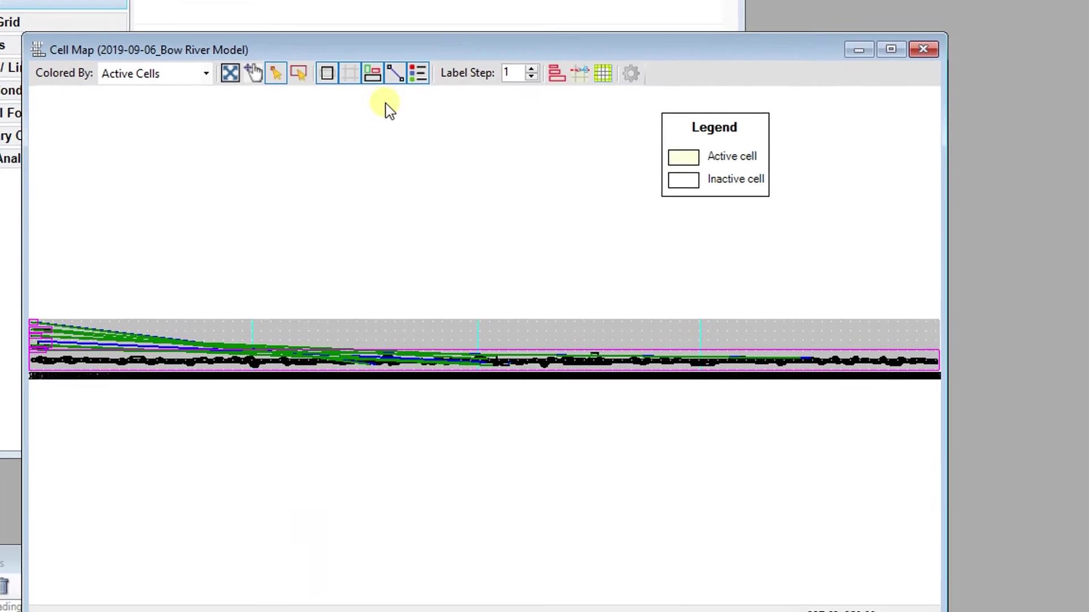
{"action": "left_click", "coordinate": [396, 72]}
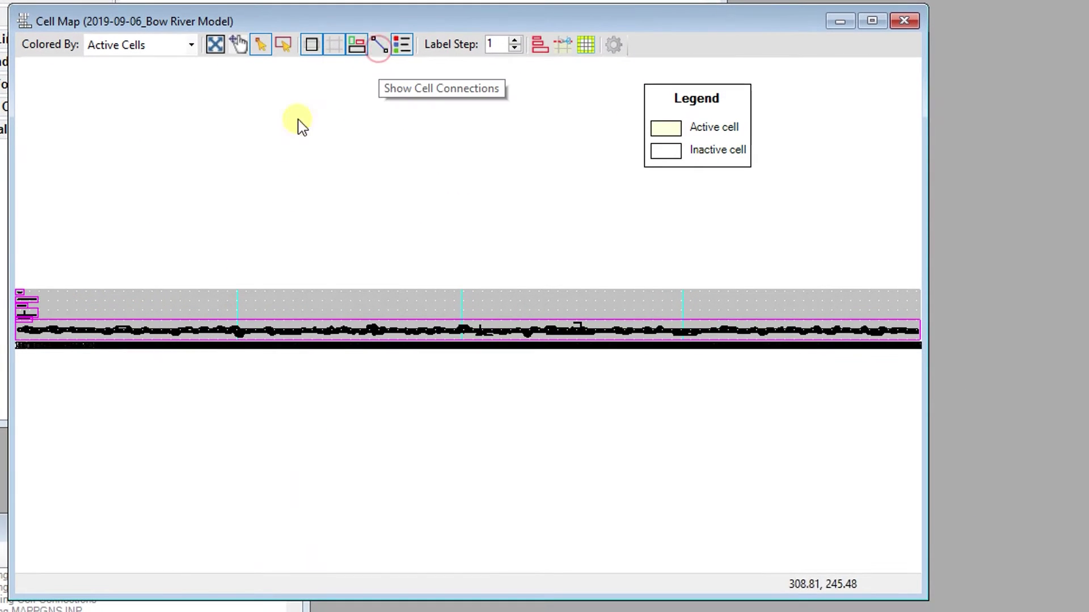
{"action": "scroll", "coordinate": [64, 306], "scroll_direction": "up", "scroll_amount": 5}
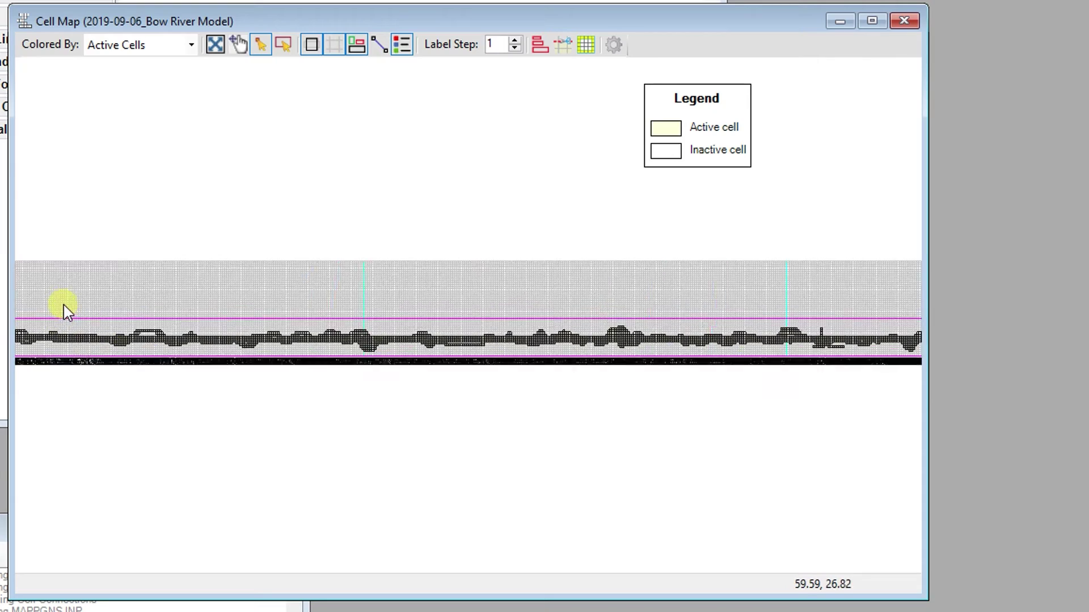
{"action": "scroll", "coordinate": [104, 291], "scroll_direction": "up", "scroll_amount": 1}
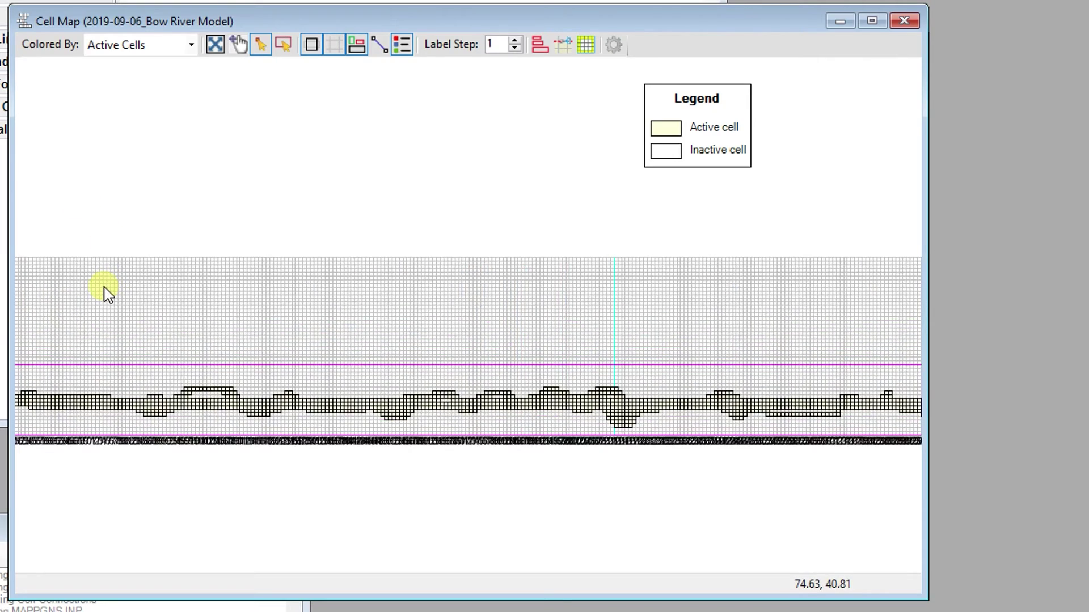
{"action": "scroll", "coordinate": [162, 301], "scroll_direction": "up", "scroll_amount": 1}
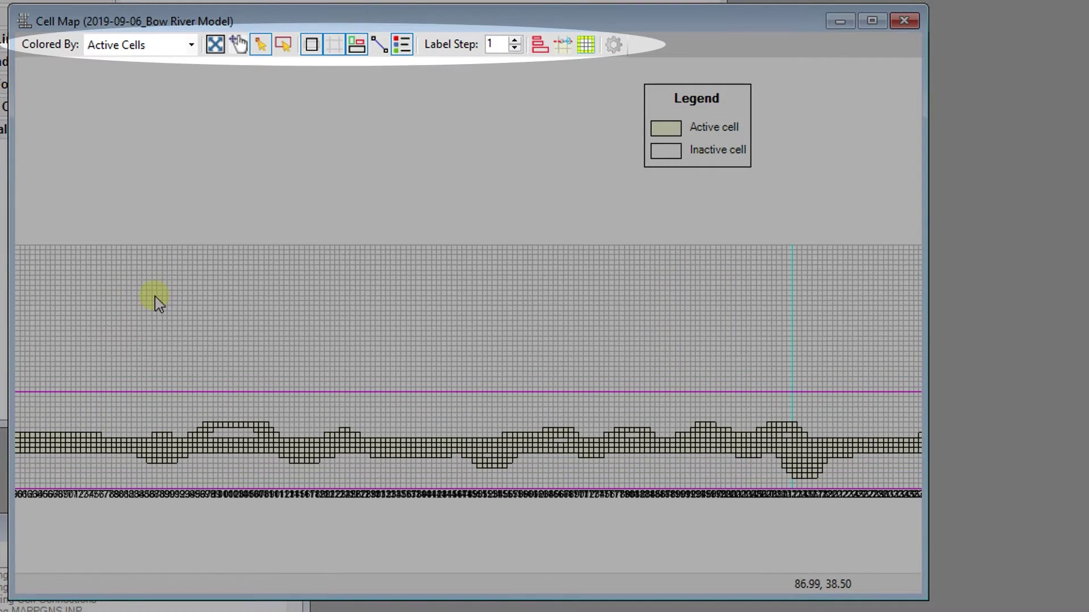
{"action": "scroll", "coordinate": [156, 297], "scroll_direction": "up", "scroll_amount": 1}
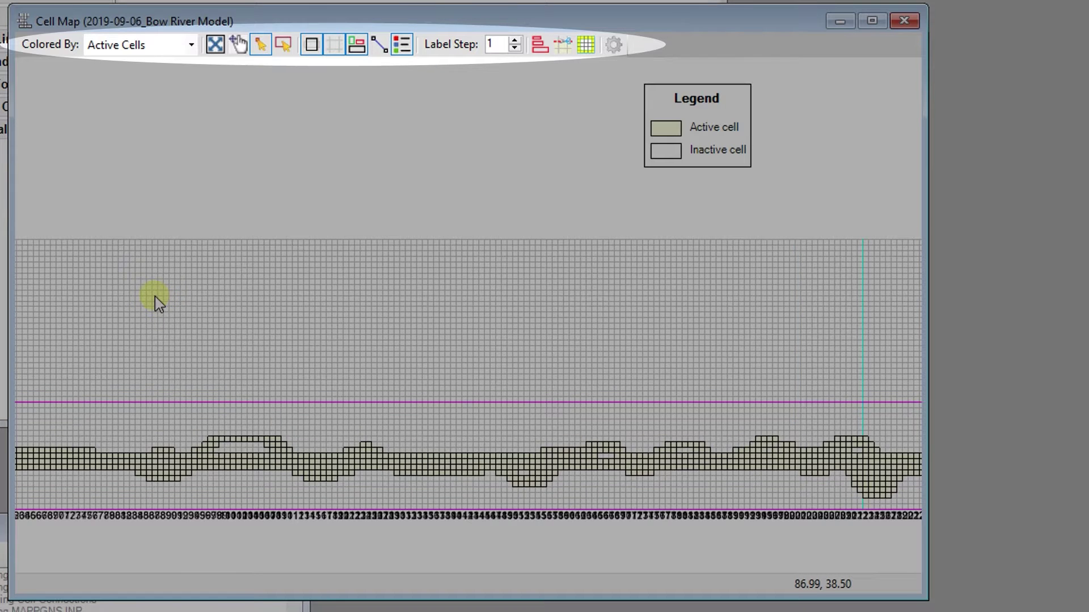
{"action": "scroll", "coordinate": [156, 297], "scroll_direction": "up", "scroll_amount": 1}
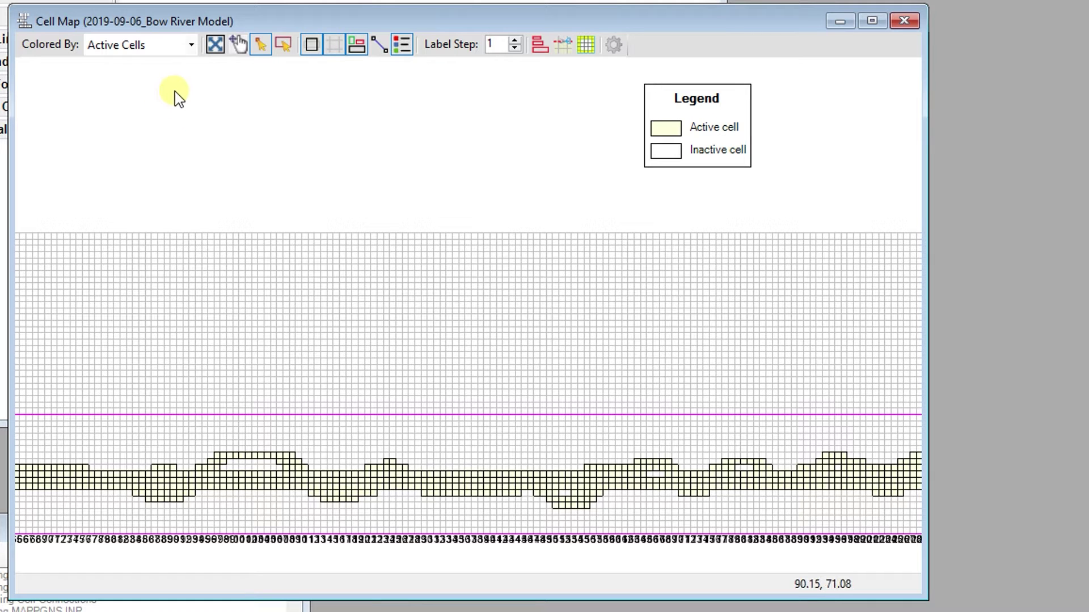
{"action": "left_click", "coordinate": [195, 48]}
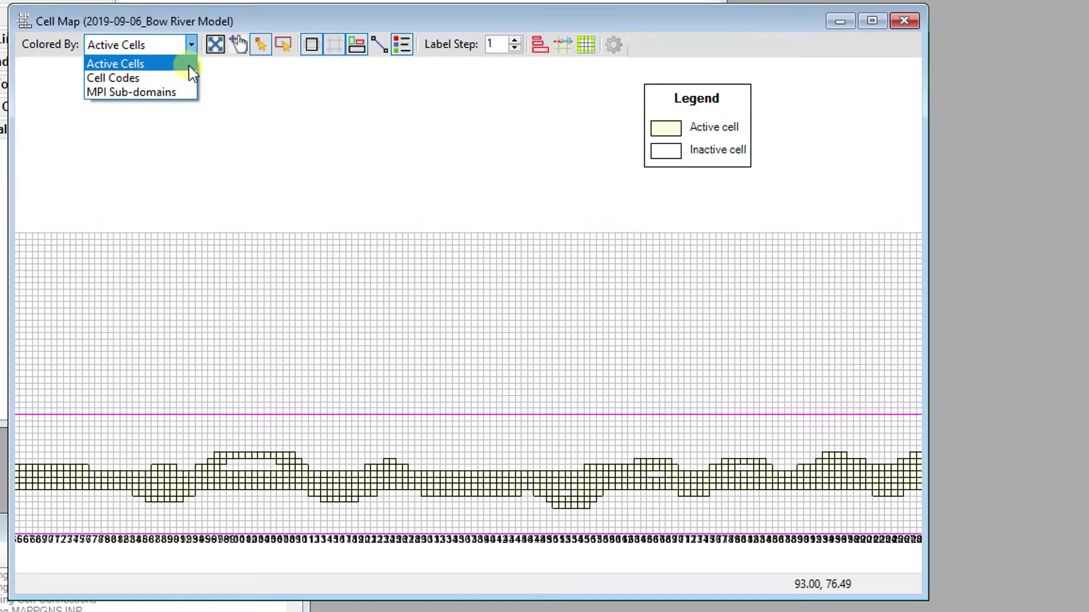
Try colouring the cells by Active Cells and Cell Codes, then settle on MPI Sub-domains.
{"action": "left_click", "coordinate": [190, 65]}
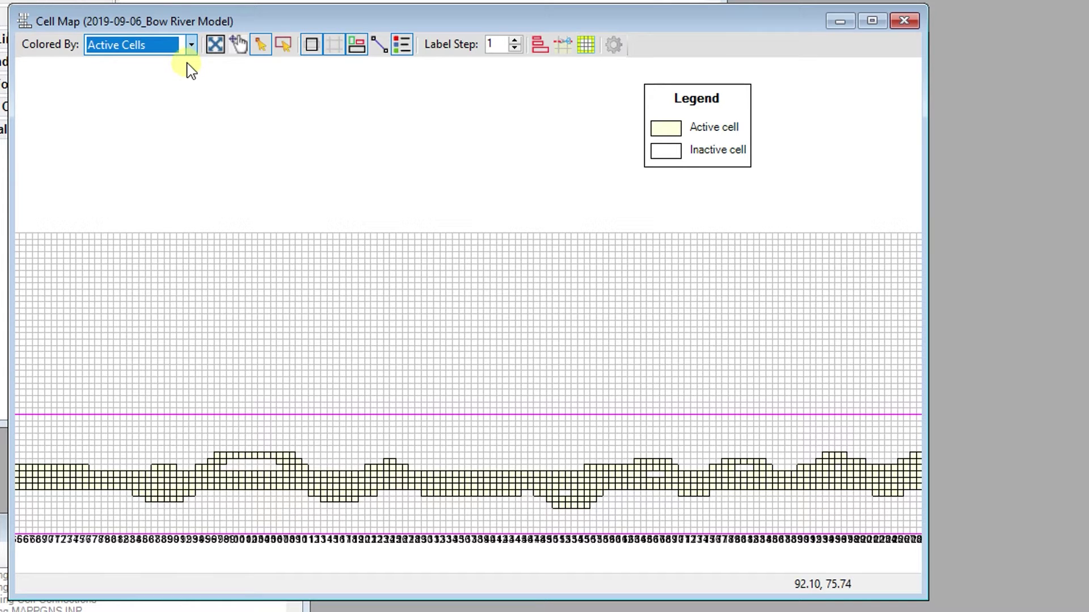
{"action": "left_click", "coordinate": [192, 49]}
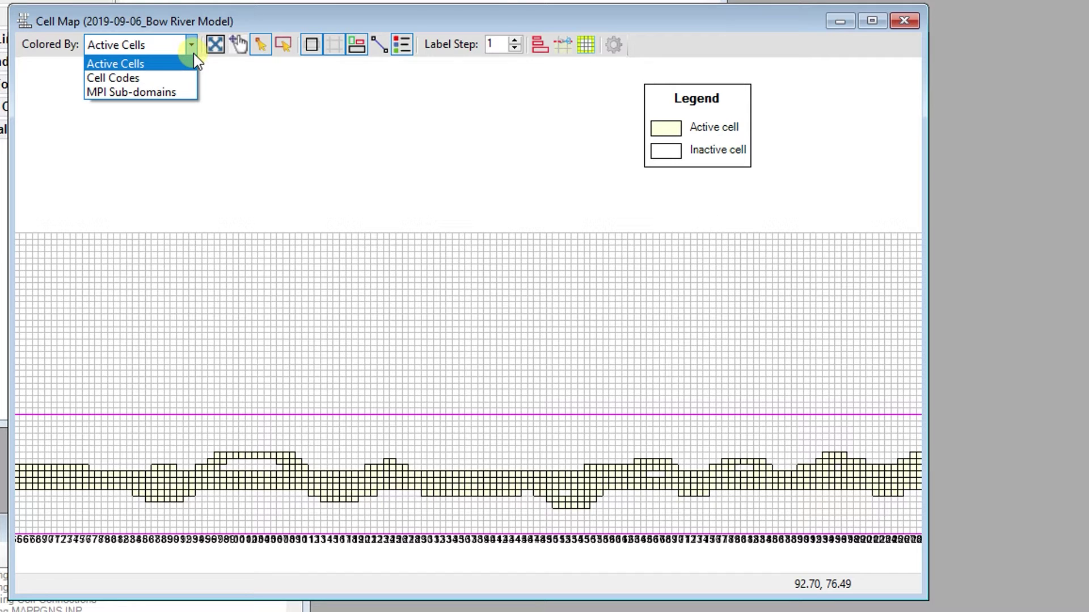
{"action": "left_click", "coordinate": [188, 78]}
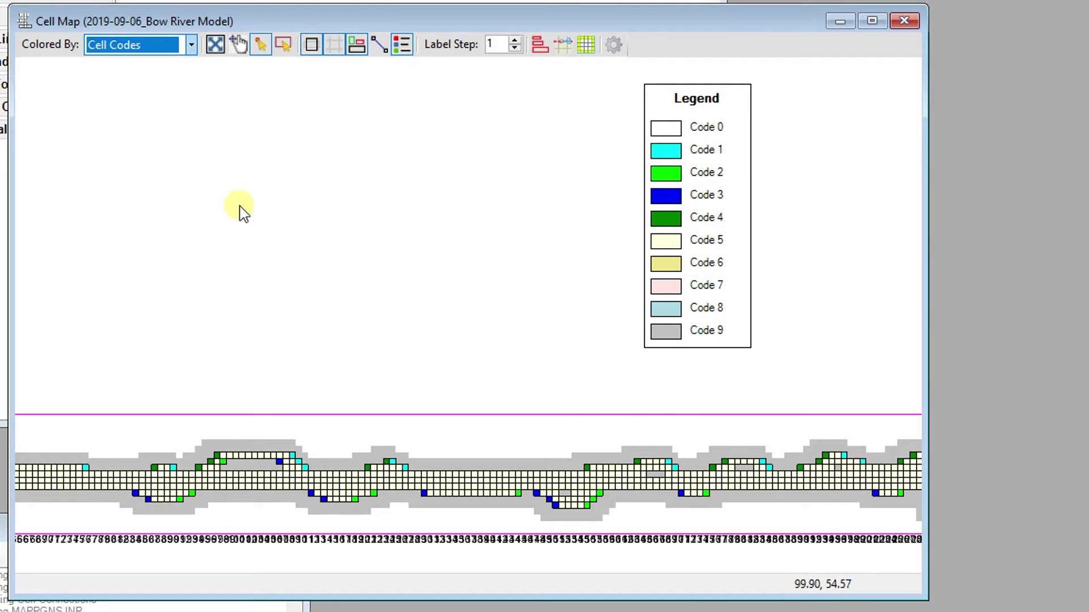
{"action": "left_click", "coordinate": [192, 56]}
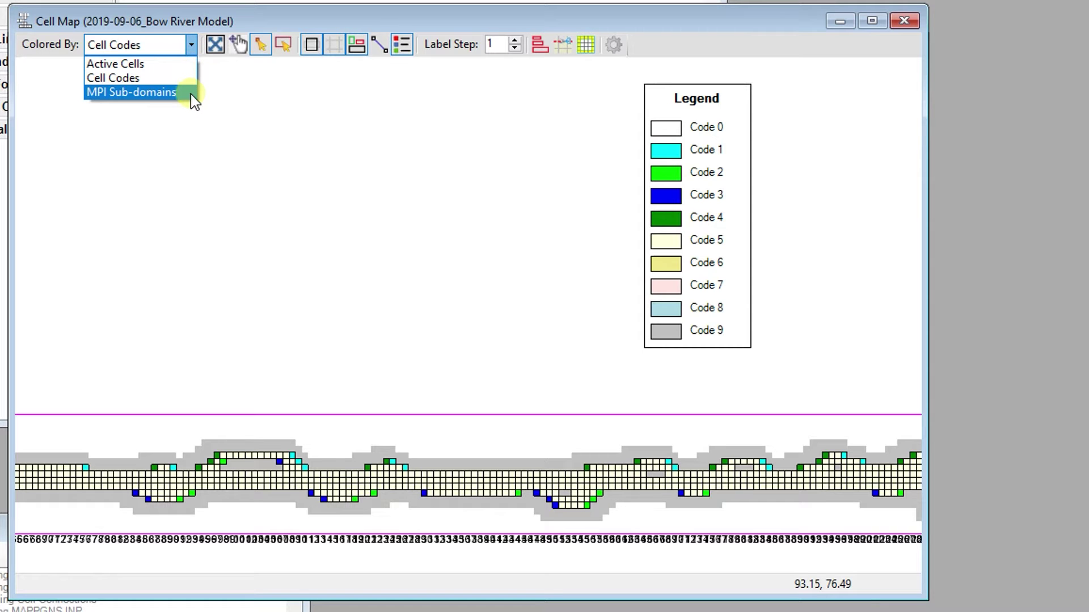
{"action": "left_click", "coordinate": [191, 94]}
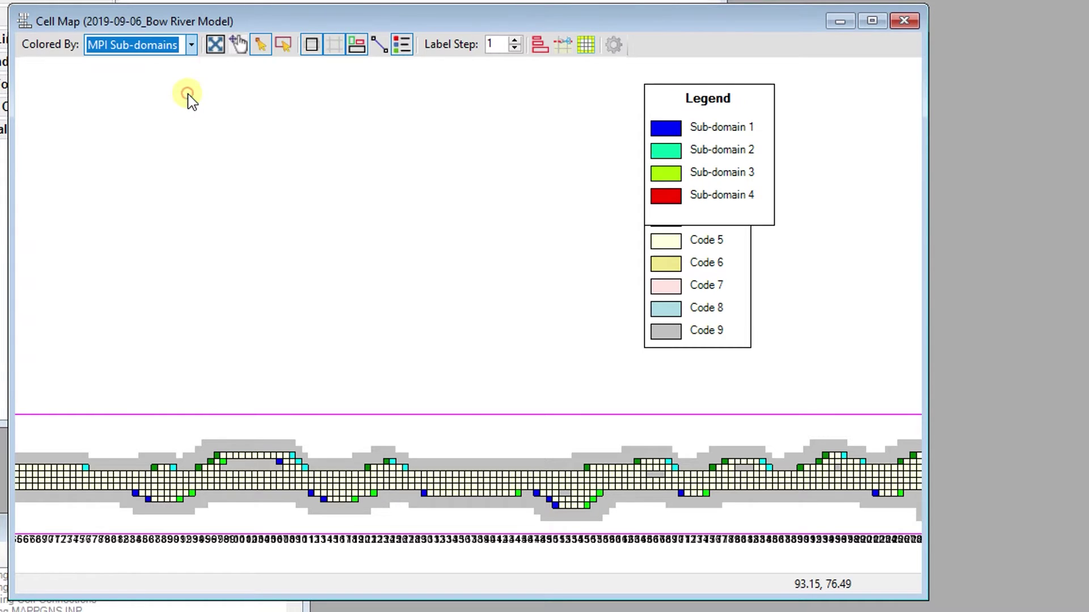
Hide the grid lines on the cell map and zoom out.
{"action": "left_click", "coordinate": [334, 45]}
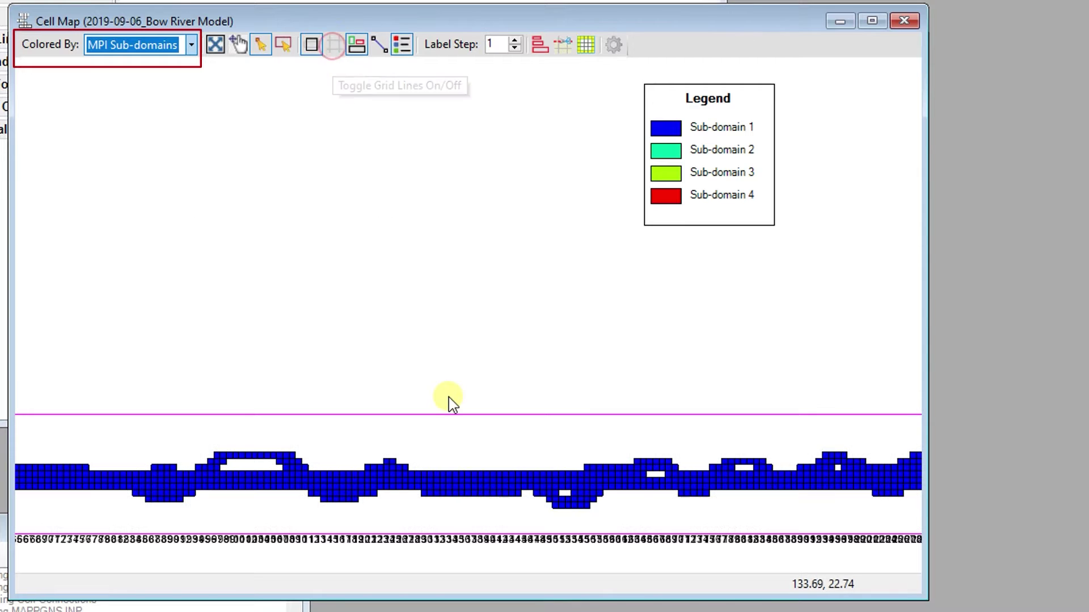
{"action": "scroll", "coordinate": [447, 397], "scroll_direction": "down", "scroll_amount": 1}
{"action": "scroll", "coordinate": [448, 397], "scroll_direction": "down", "scroll_amount": 1}
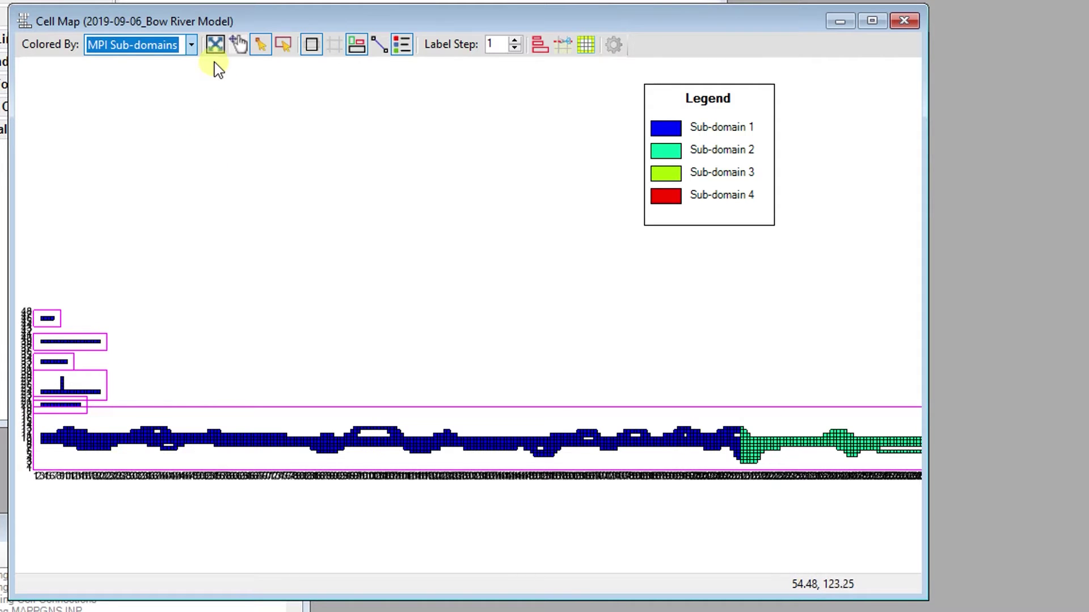
Zoom to full extents, then pan and zoom in on the left end of the river.
{"action": "left_click", "coordinate": [216, 46]}
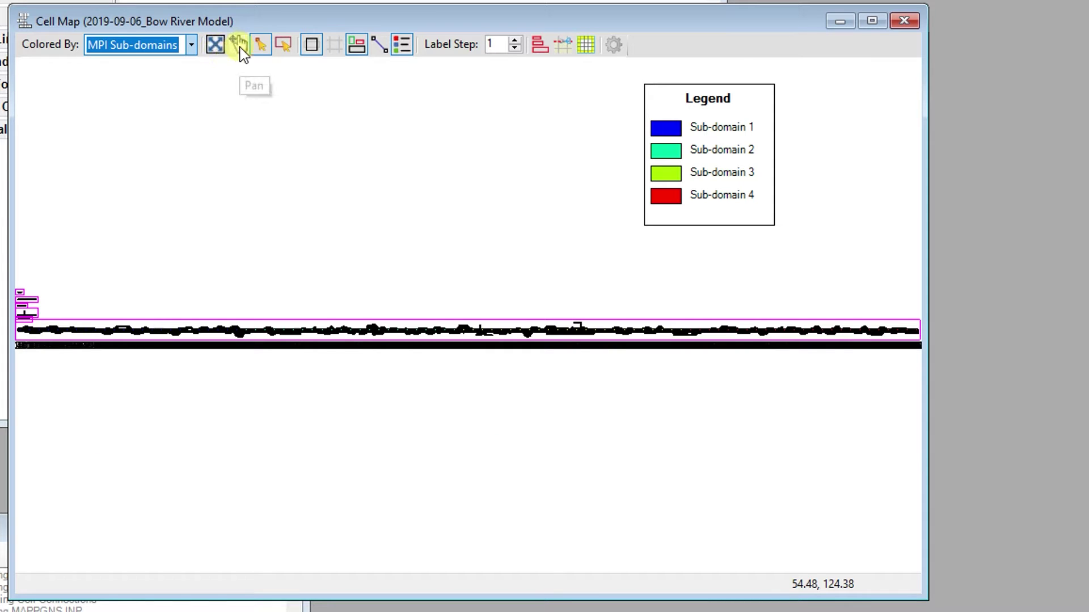
{"action": "left_click", "coordinate": [238, 44]}
{"action": "left_click_drag", "start_coordinate": [167, 251], "coordinate": [271, 224]}
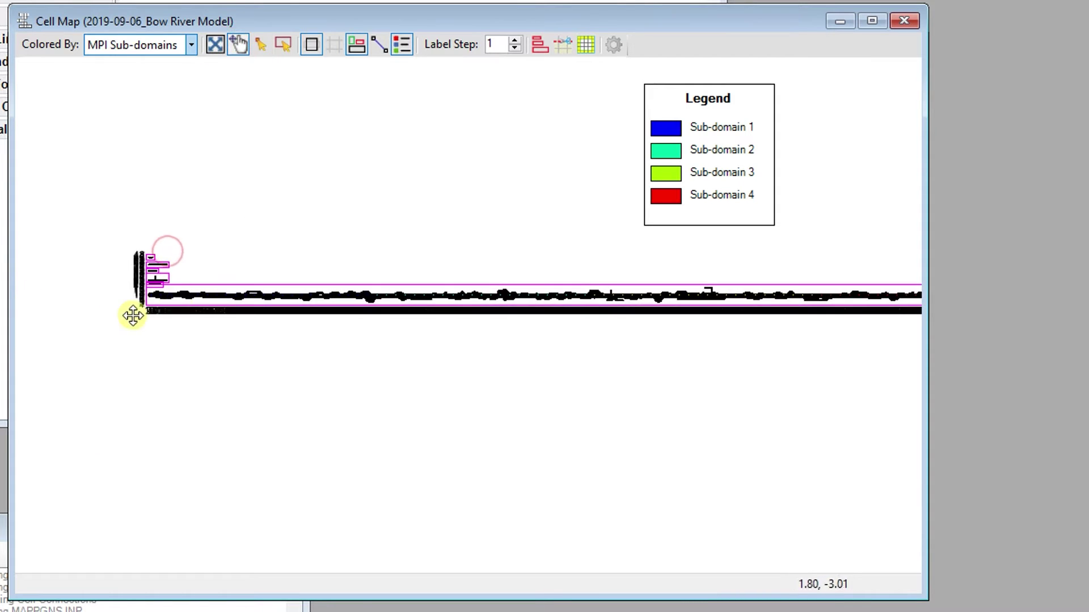
{"action": "scroll", "coordinate": [142, 277], "scroll_direction": "up", "scroll_amount": 5}
{"action": "scroll", "coordinate": [185, 227], "scroll_direction": "up", "scroll_amount": 6}
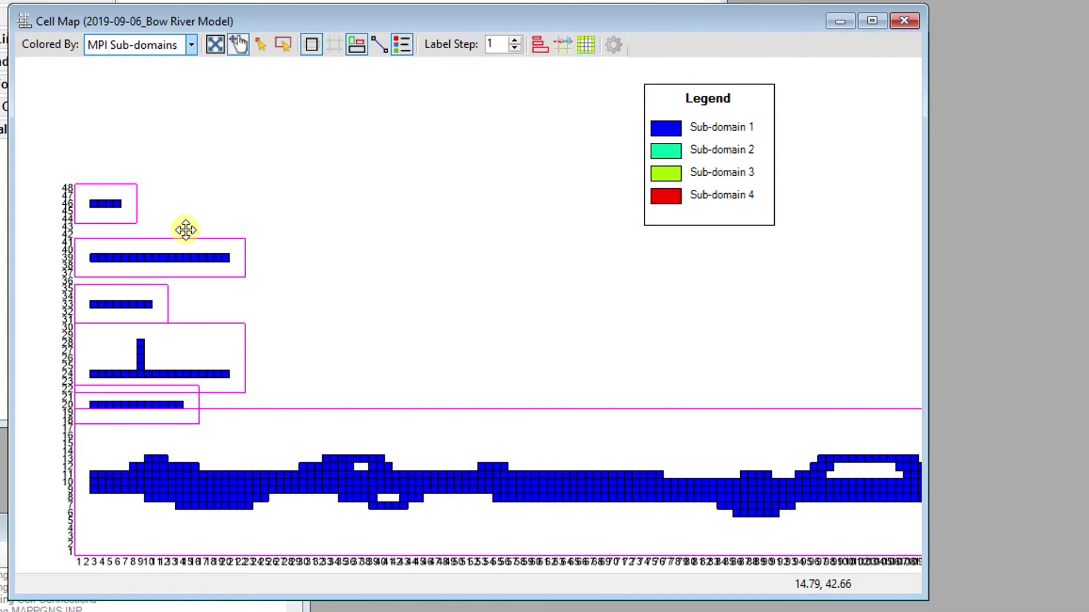
Inspect cells 15,39 and 12,39, then move the legend to the lower right.
{"action": "left_click", "coordinate": [264, 45]}
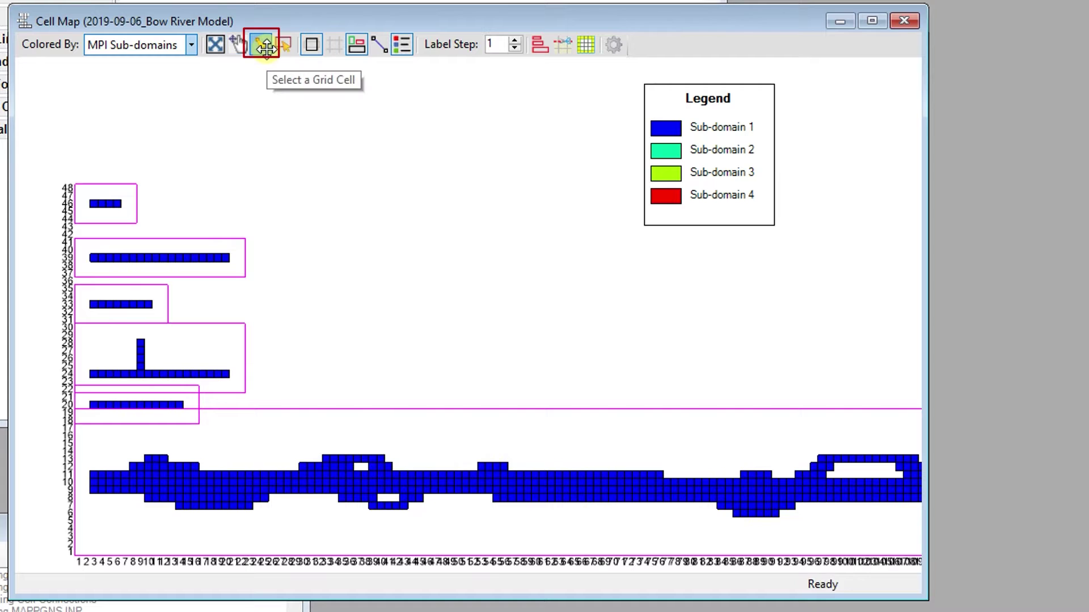
{"action": "left_click", "coordinate": [190, 260]}
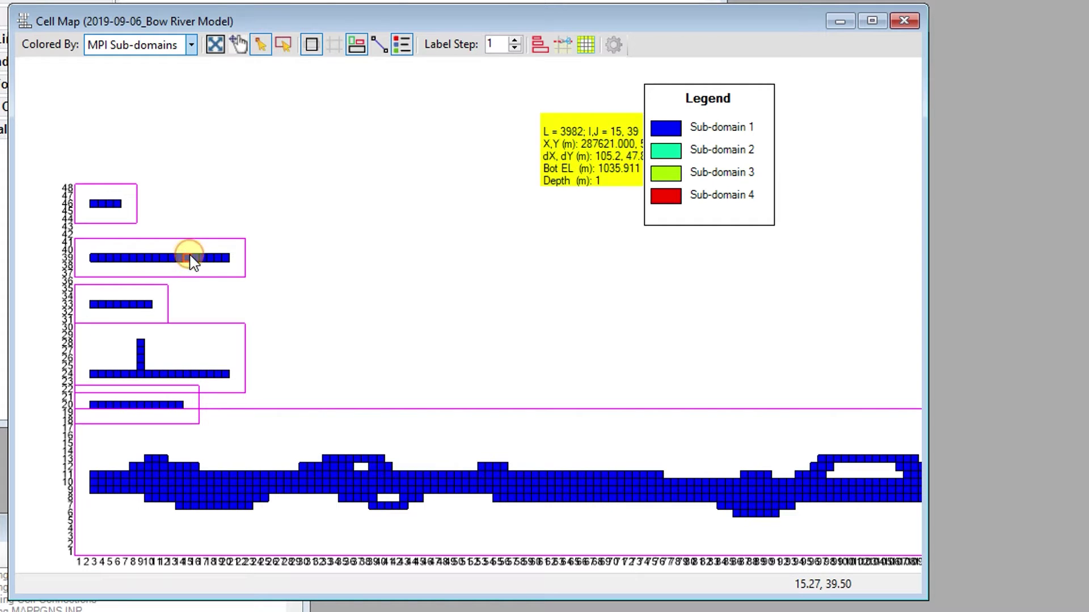
{"action": "left_click", "coordinate": [163, 258]}
{"action": "left_click_drag", "start_coordinate": [666, 167], "coordinate": [778, 257]}
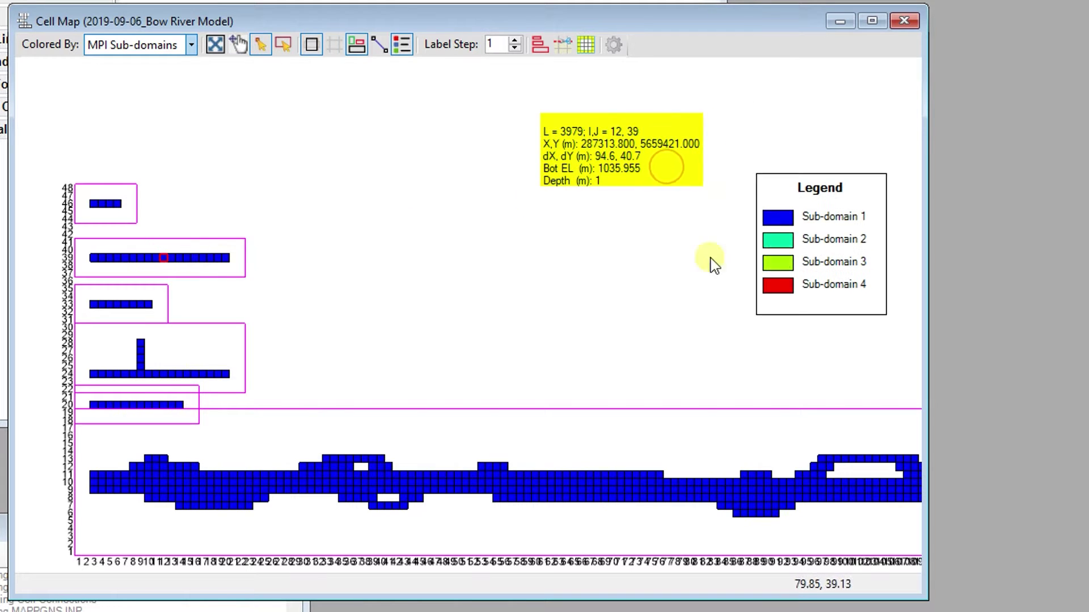
Shift the top grid block about three cells right and show proportional cell sizes.
{"action": "left_click", "coordinate": [285, 51]}
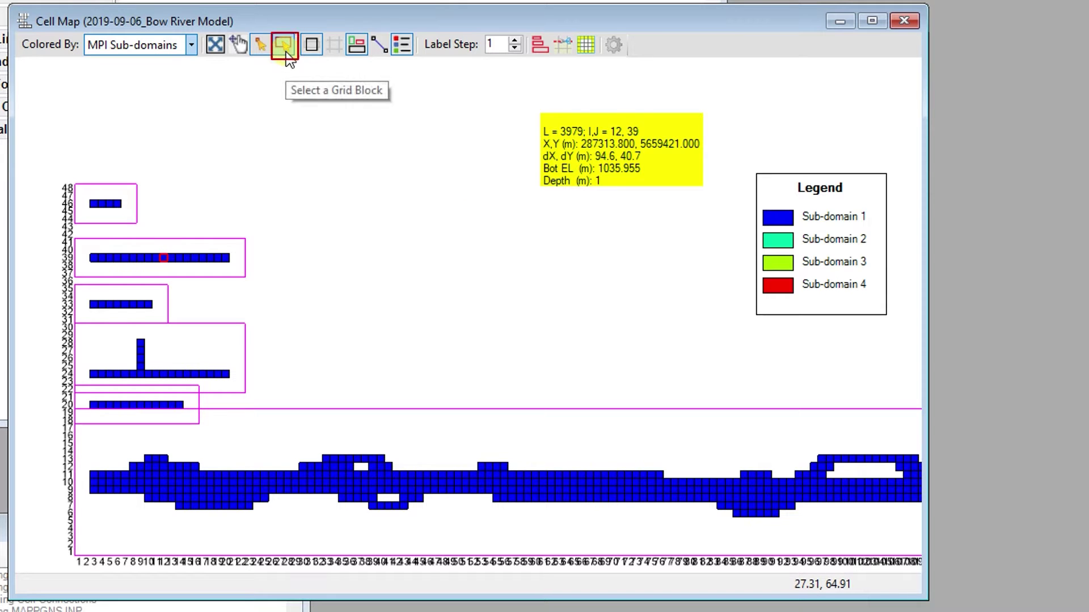
{"action": "left_click_drag", "start_coordinate": [125, 190], "coordinate": [157, 200]}
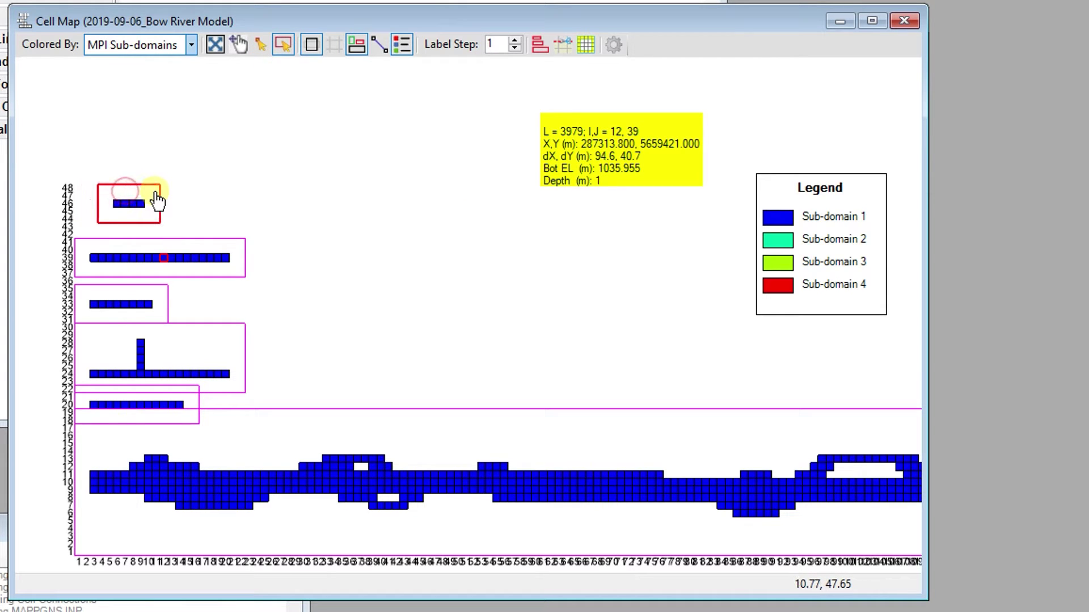
{"action": "left_click", "coordinate": [314, 46]}
Restore the uniform view, show grid lines, hide grid blocks, draw cell connections, and toggle the legend.
{"action": "left_click", "coordinate": [314, 45]}
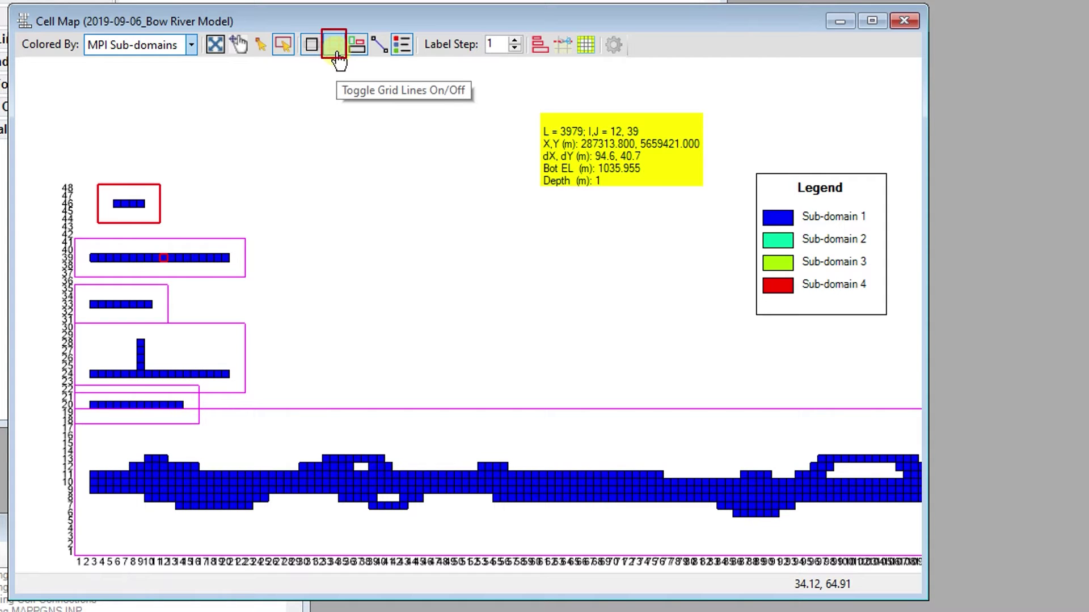
{"action": "left_click", "coordinate": [335, 47]}
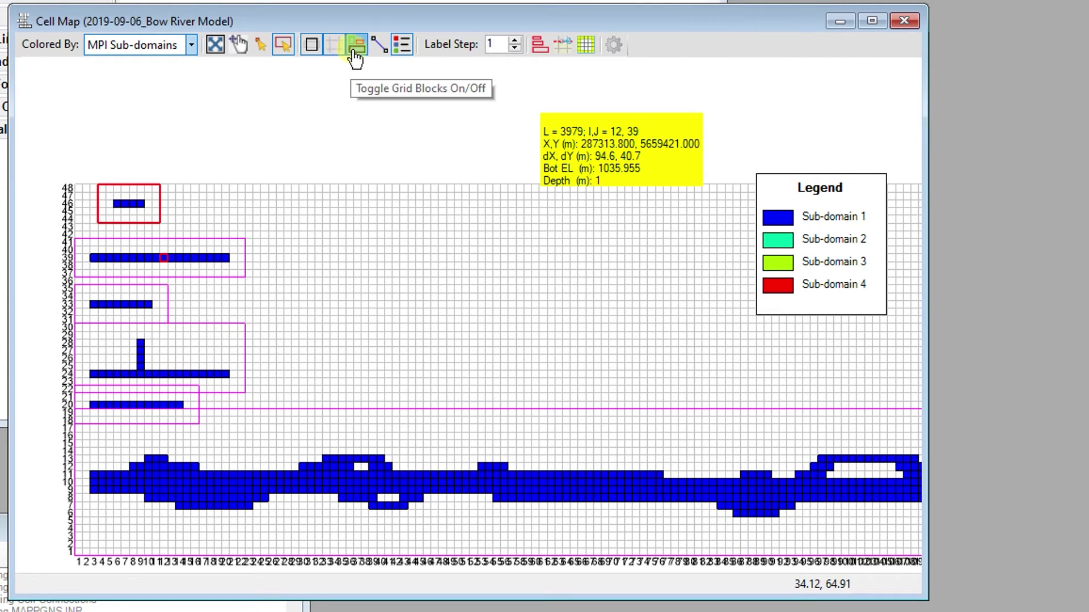
{"action": "left_click", "coordinate": [355, 56]}
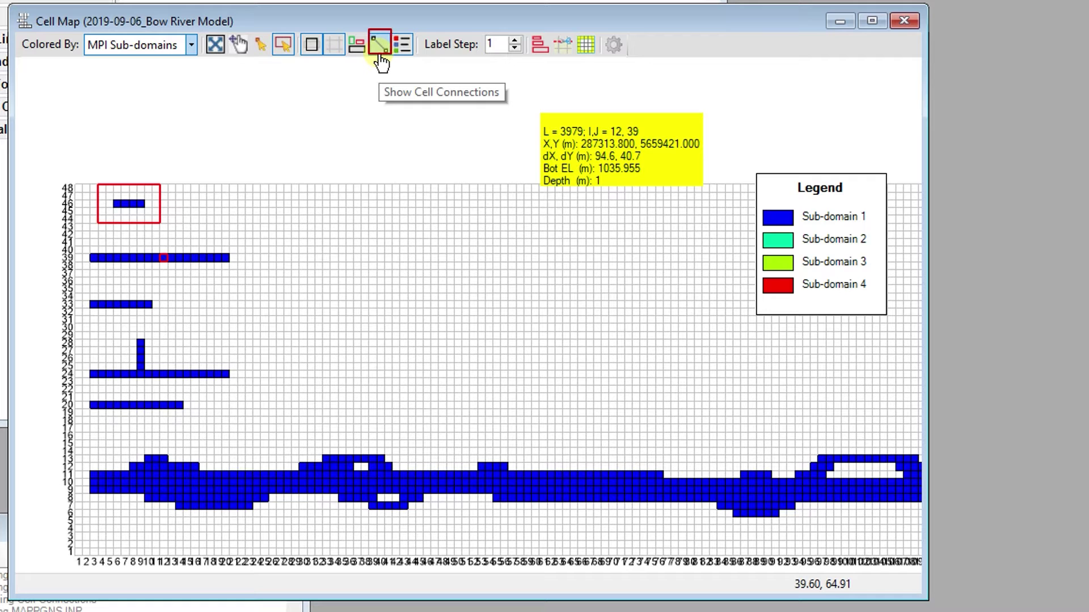
{"action": "left_click", "coordinate": [380, 55]}
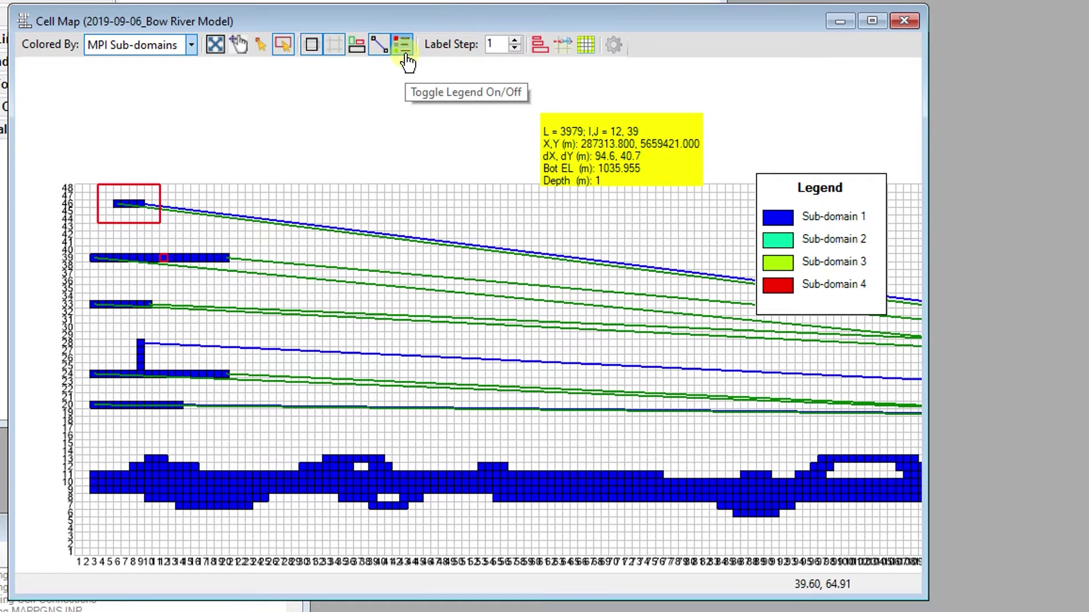
{"action": "left_click", "coordinate": [406, 54]}
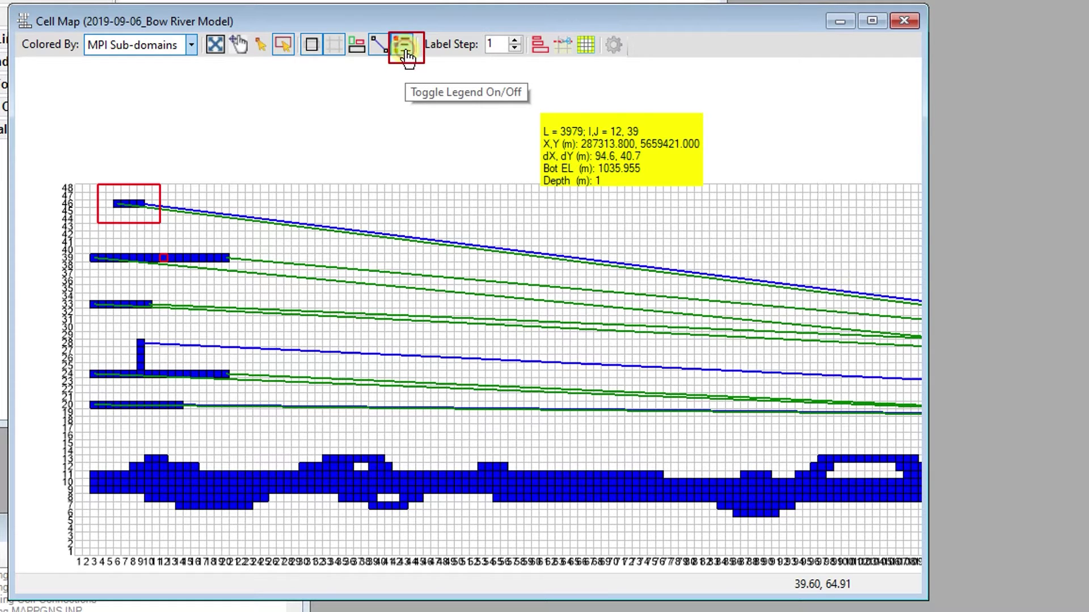
{"action": "left_click", "coordinate": [407, 54]}
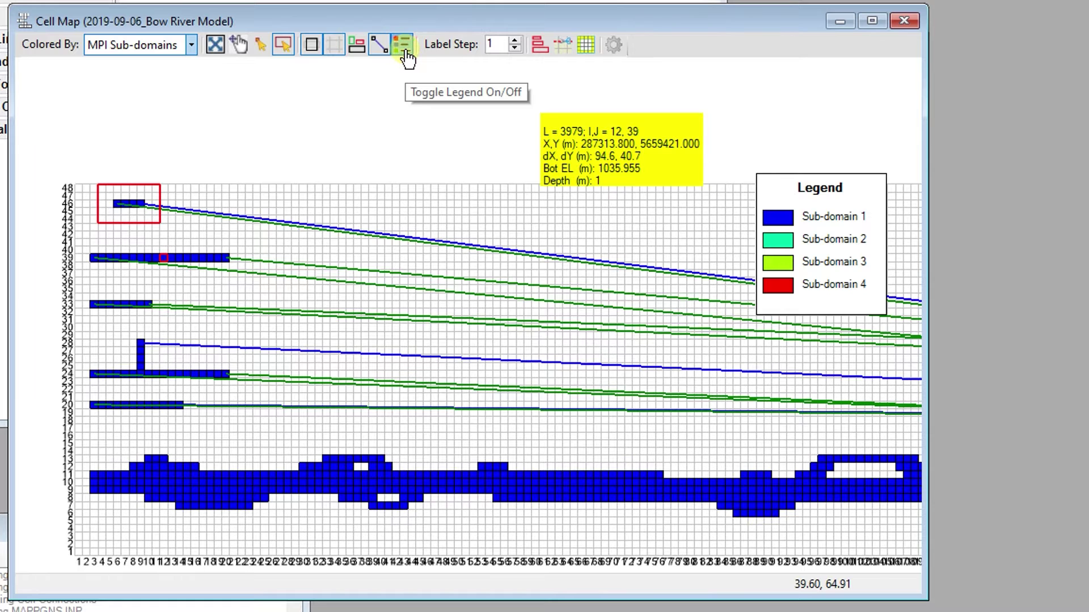
Label the grid axes every 5 cells and auto-arrange the grid blocks.
{"action": "left_click", "coordinate": [516, 42]}
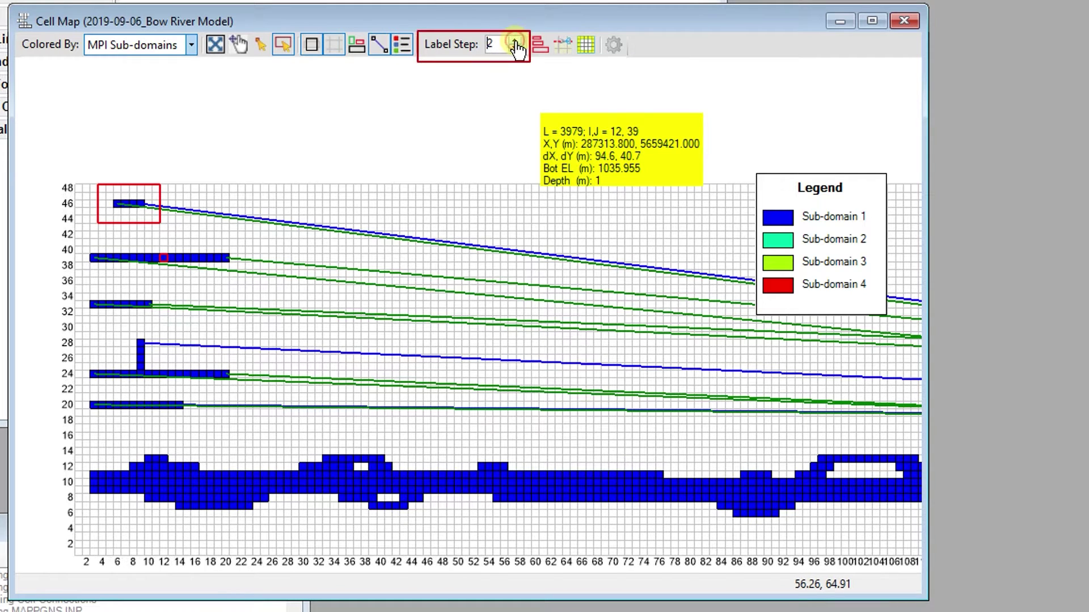
{"action": "left_click", "coordinate": [516, 42]}
{"action": "left_click", "coordinate": [516, 42]}
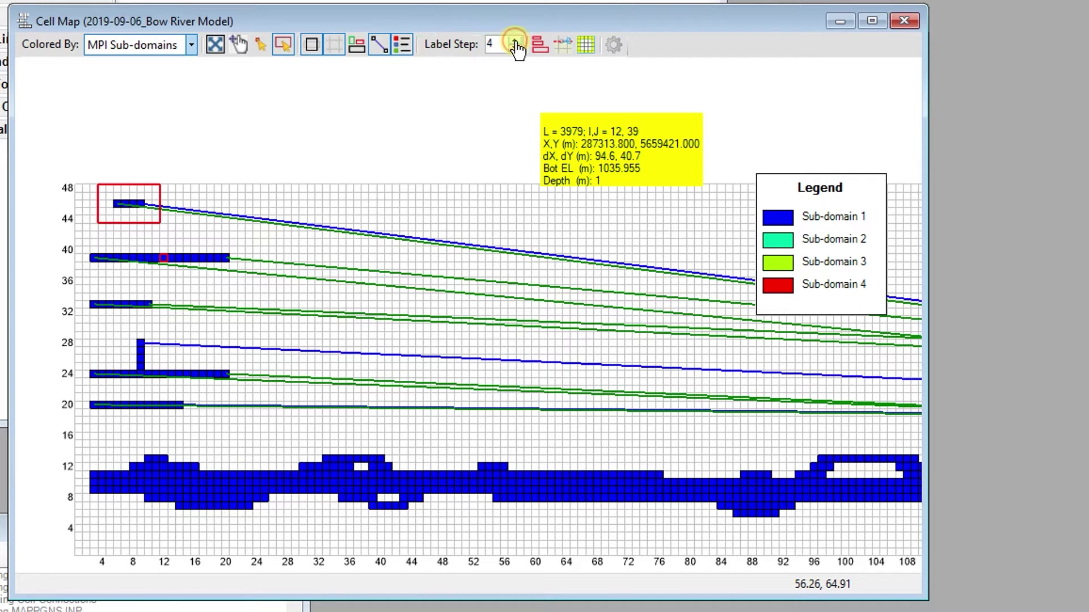
{"action": "left_click", "coordinate": [516, 43]}
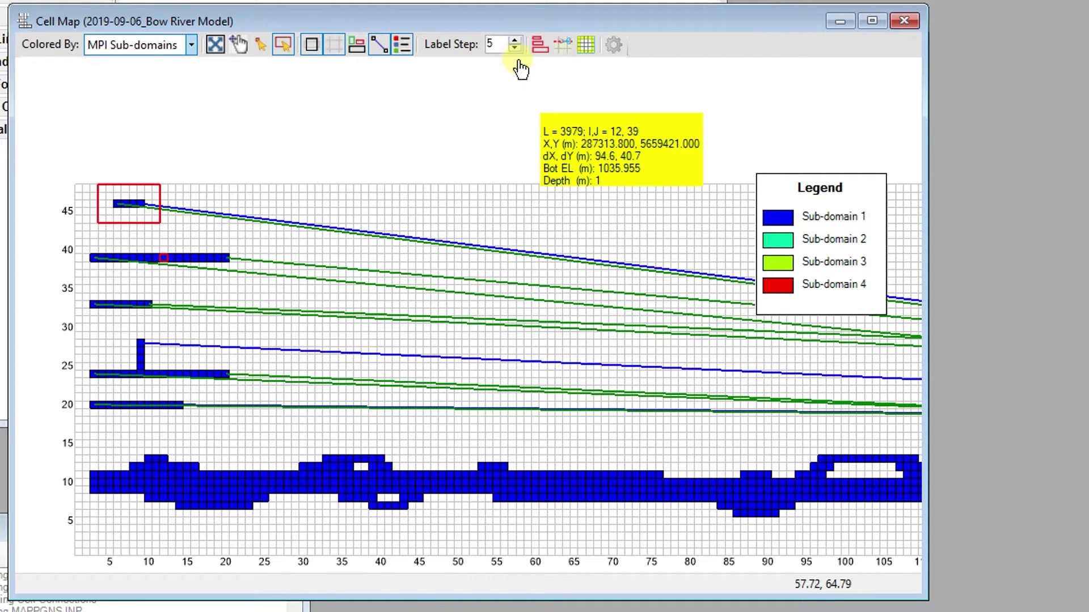
{"action": "left_click", "coordinate": [538, 53]}
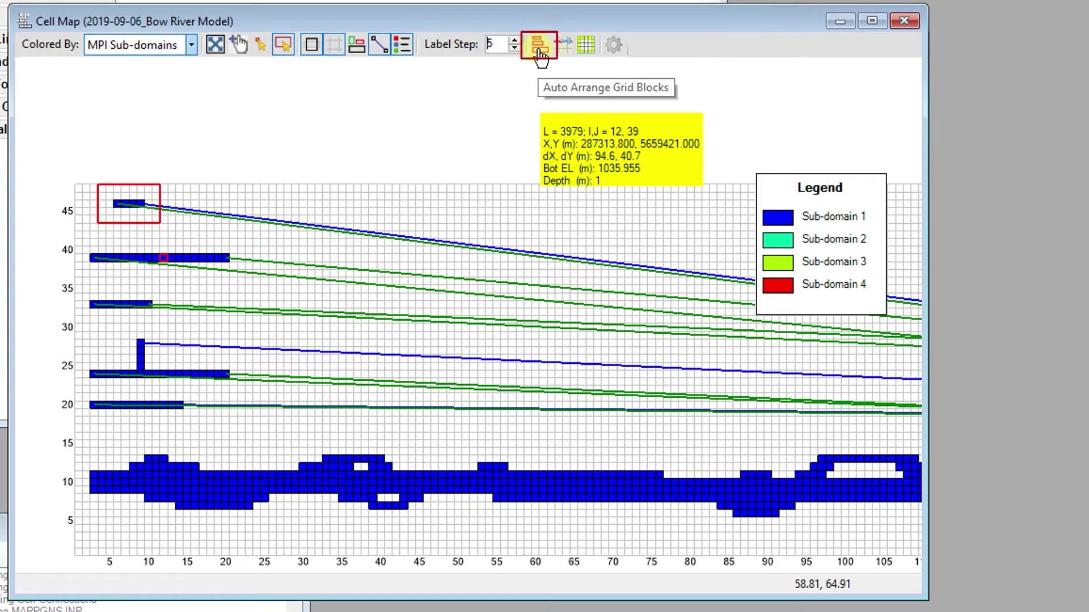
Pan downstream to columns 280–395 and trim the empty top rows of the grid.
{"action": "left_click", "coordinate": [238, 46]}
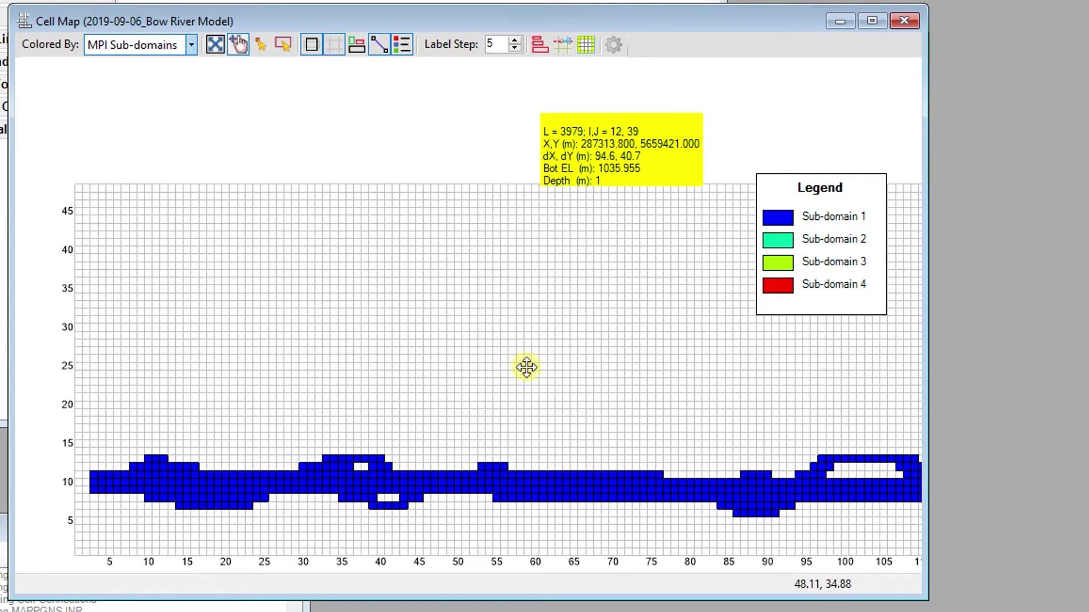
{"action": "left_click_drag", "start_coordinate": [660, 414], "coordinate": [318, 408]}
{"action": "left_click_drag", "start_coordinate": [760, 438], "coordinate": [97, 445]}
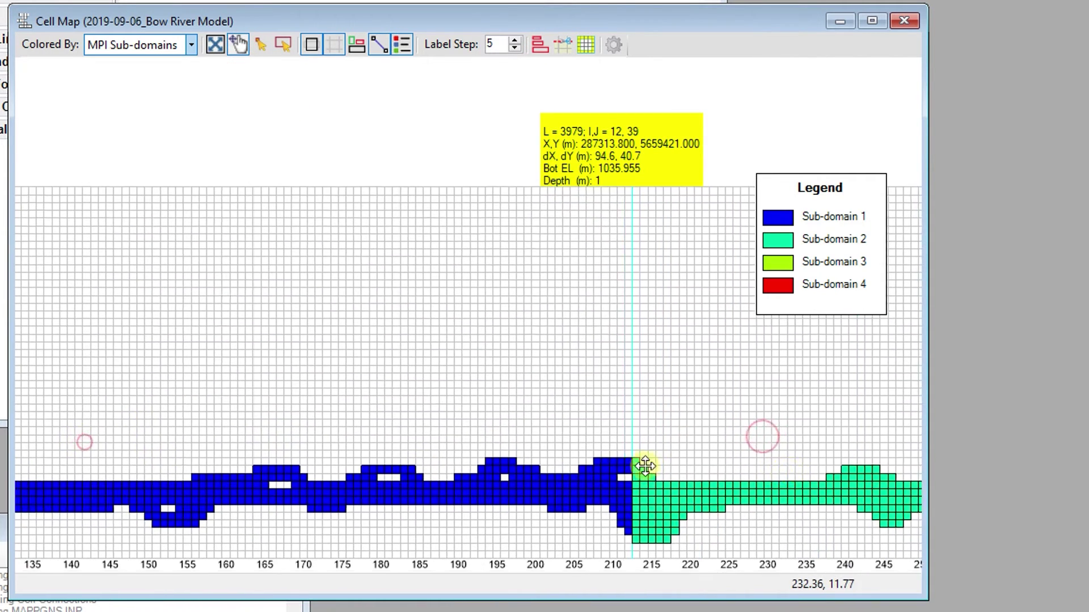
{"action": "left_click_drag", "start_coordinate": [785, 476], "coordinate": [499, 412]}
{"action": "left_click_drag", "start_coordinate": [632, 403], "coordinate": [257, 446]}
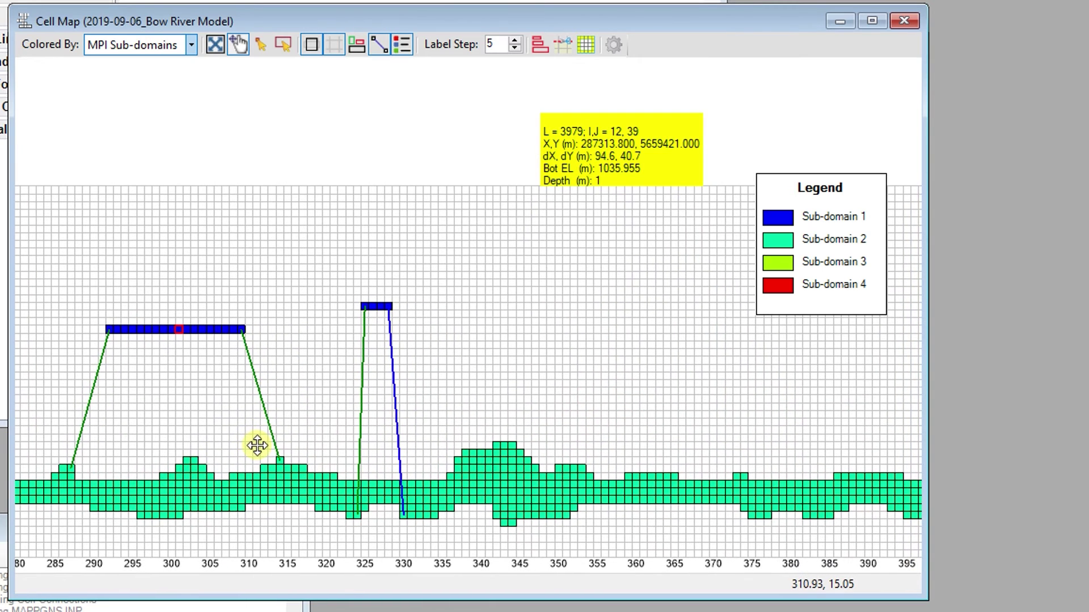
{"action": "left_click", "coordinate": [565, 50]}
{"action": "left_click", "coordinate": [566, 50]}
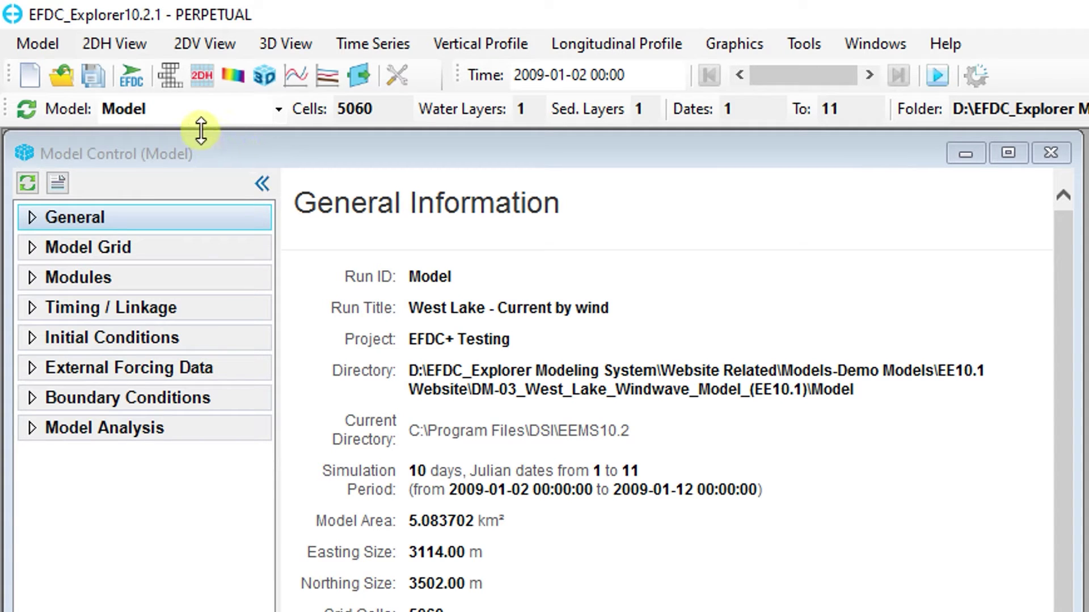
Look at the 2DH View menu options (New 2DH View, Load Layout) and close it without choosing.
{"action": "left_click", "coordinate": [157, 44]}
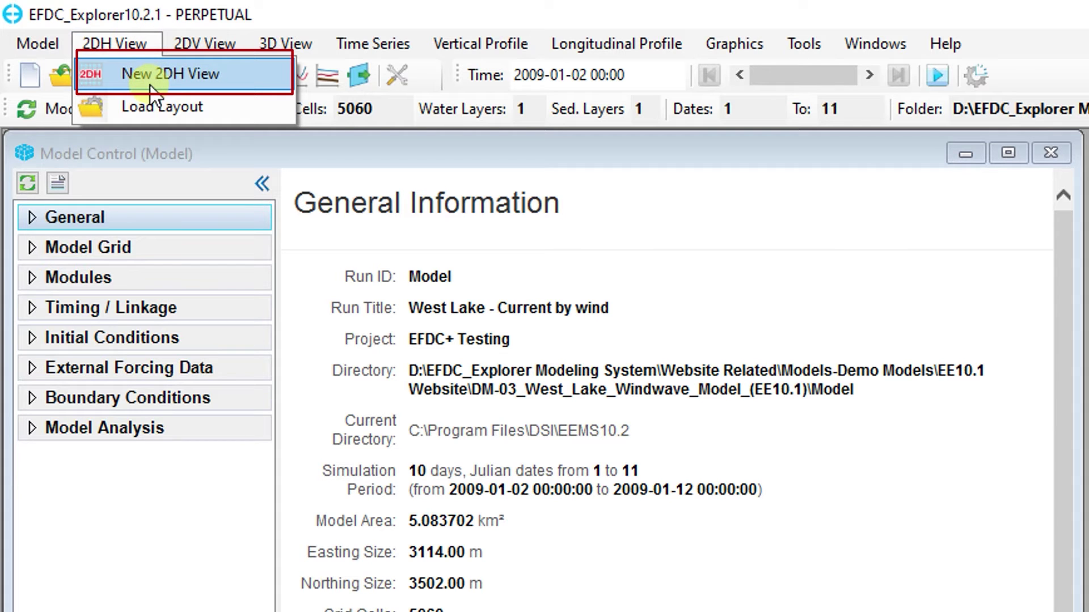
{"action": "left_click", "coordinate": [224, 155]}
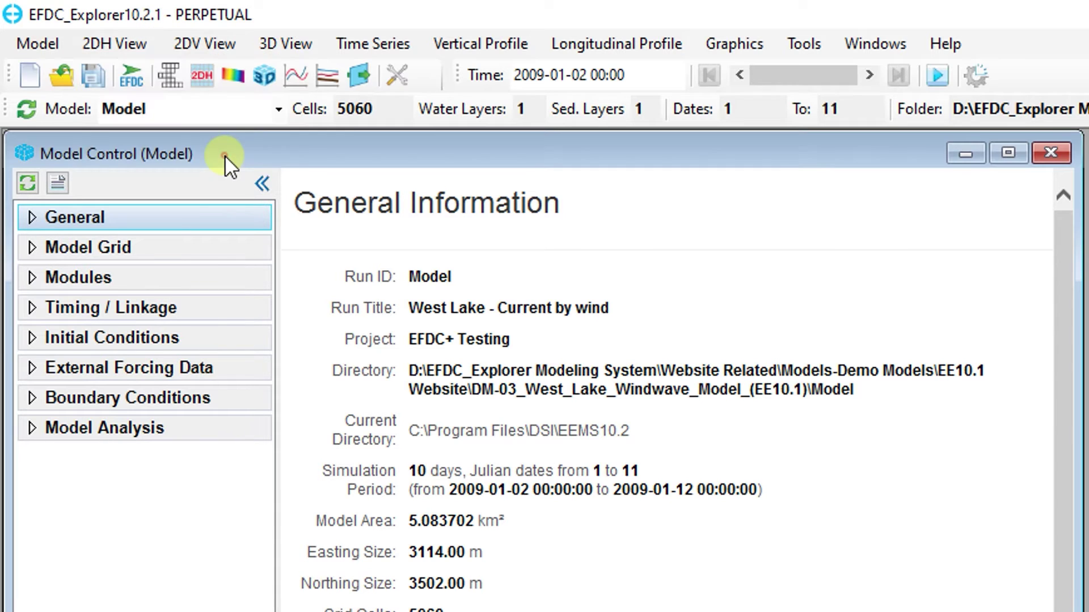
Open a new plan view coloured by bottom elevation and zoom into the deep southern basin.
{"action": "left_click", "coordinate": [208, 85]}
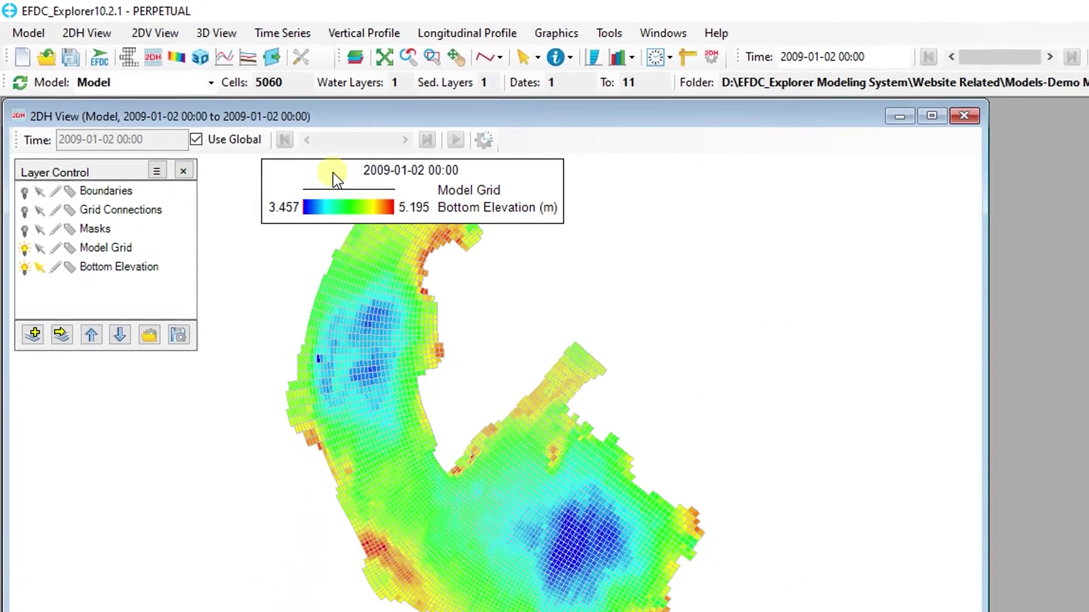
{"action": "left_click", "coordinate": [104, 29]}
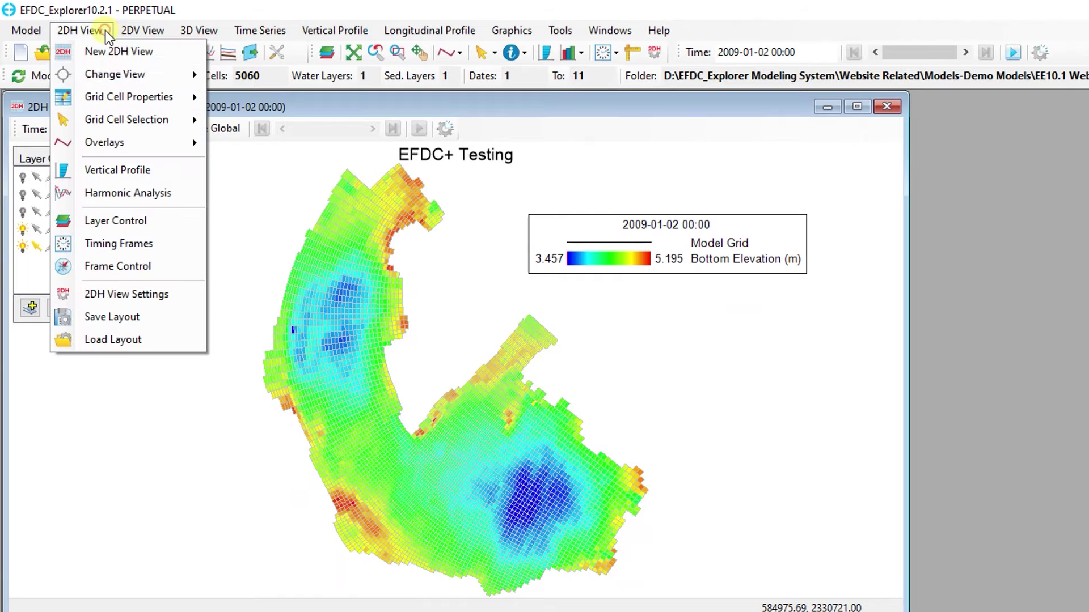
{"action": "mouse_move", "coordinate": [170, 80]}
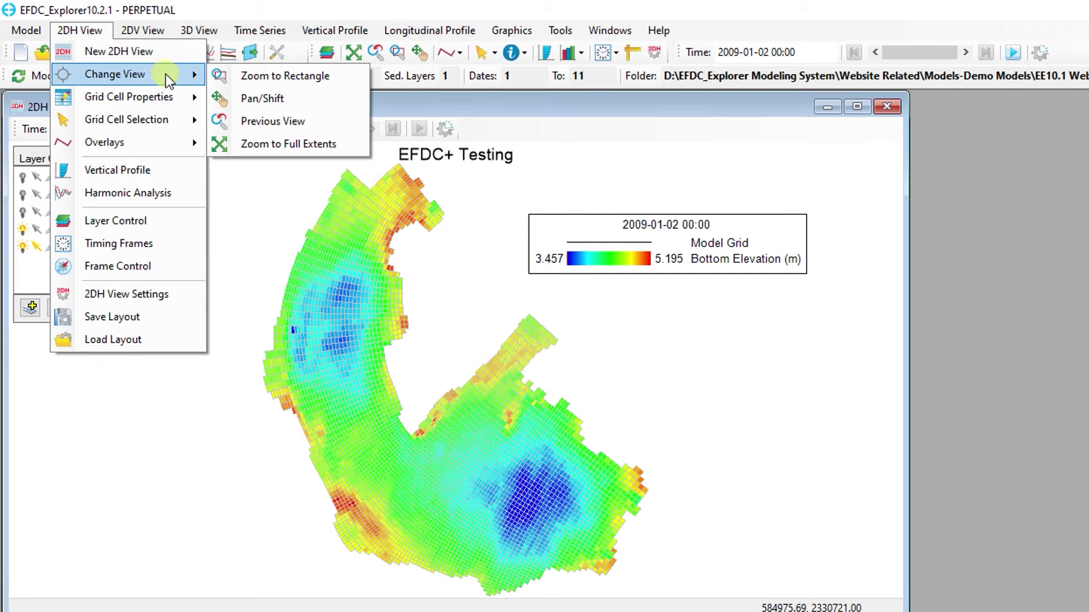
{"action": "left_click", "coordinate": [235, 80]}
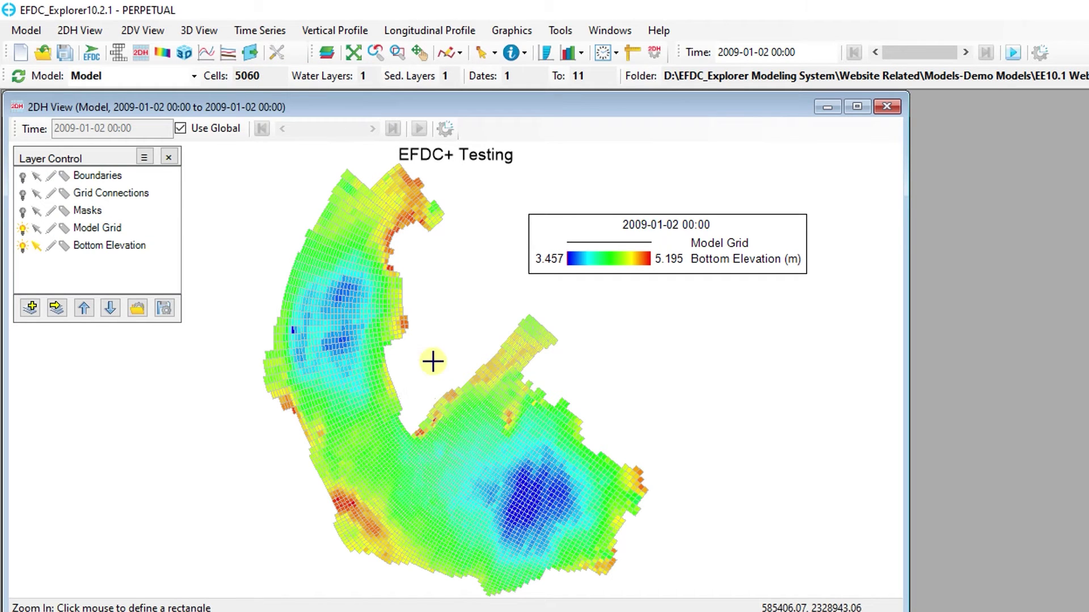
{"action": "left_click_drag", "start_coordinate": [433, 362], "coordinate": [636, 579]}
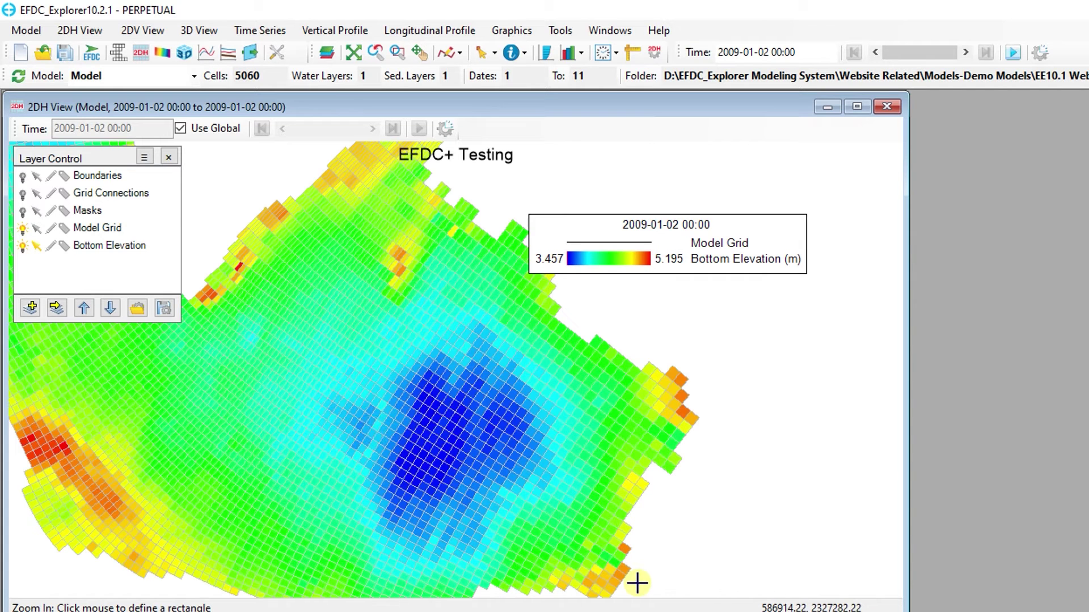
{"action": "left_click", "coordinate": [101, 35]}
{"action": "mouse_move", "coordinate": [133, 74]}
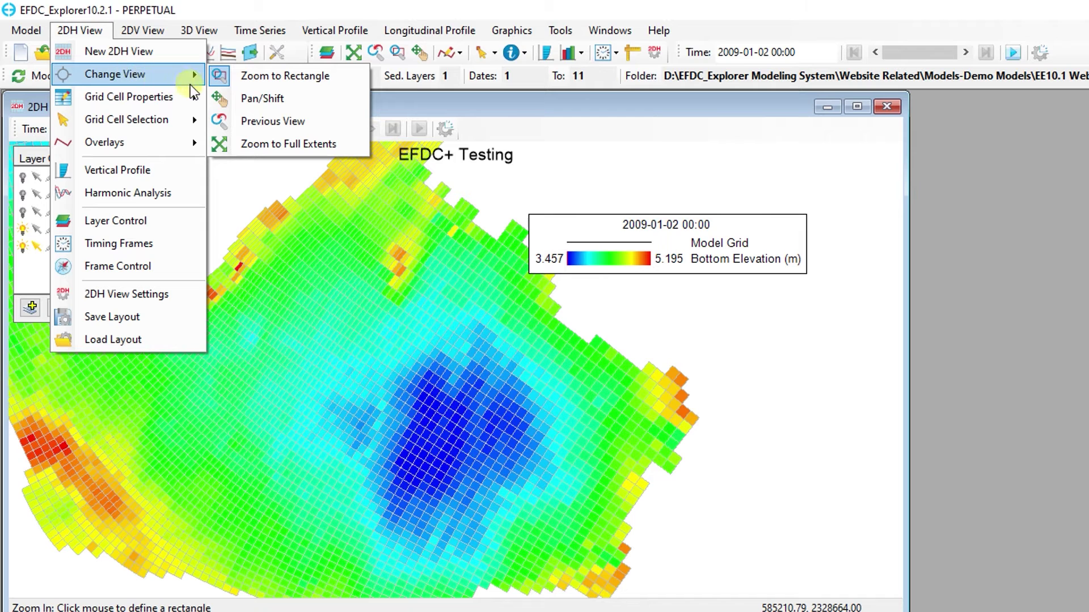
Pan across the northeastern and western arms, then zoom out to nearly the whole lake.
{"action": "left_click", "coordinate": [222, 100]}
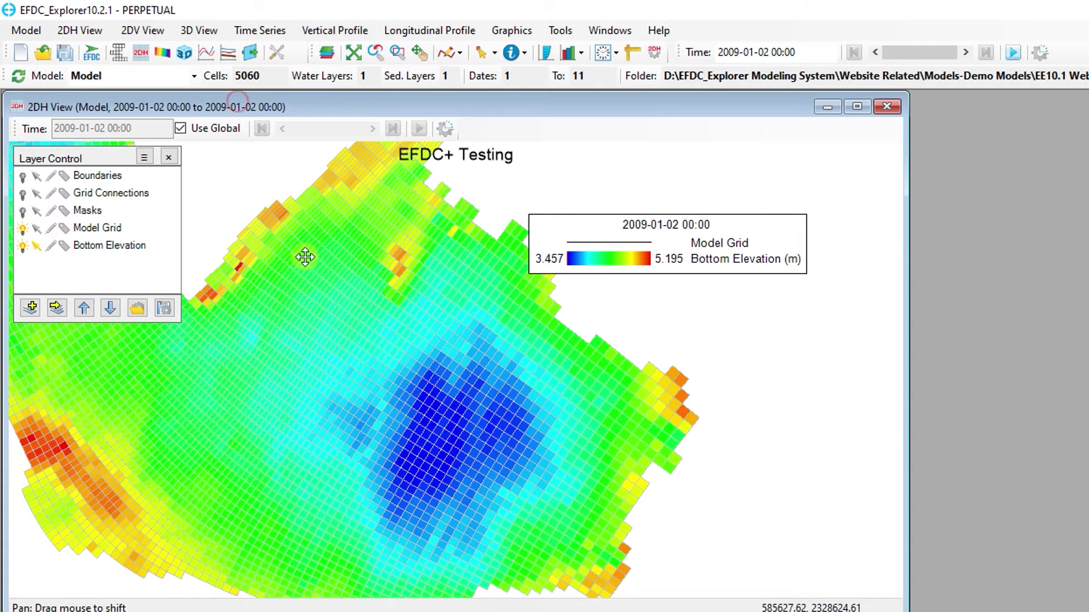
{"action": "left_click_drag", "start_coordinate": [291, 328], "coordinate": [452, 403]}
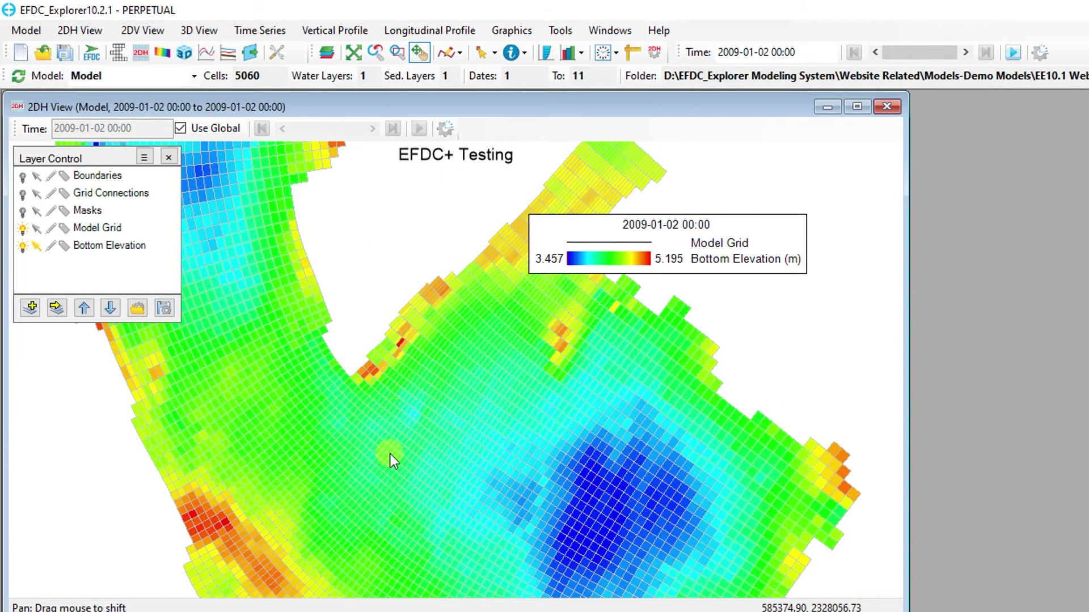
{"action": "mouse_move", "coordinate": [389, 452]}
{"action": "left_mouse_down"}
{"action": "mouse_move", "coordinate": [369, 346]}
{"action": "mouse_move", "coordinate": [406, 469]}
{"action": "mouse_move", "coordinate": [356, 258]}
{"action": "mouse_move", "coordinate": [324, 345]}
{"action": "mouse_move", "coordinate": [308, 285]}
{"action": "mouse_move", "coordinate": [324, 351]}
{"action": "mouse_move", "coordinate": [390, 349]}
{"action": "mouse_move", "coordinate": [369, 330]}
{"action": "left_mouse_up"}
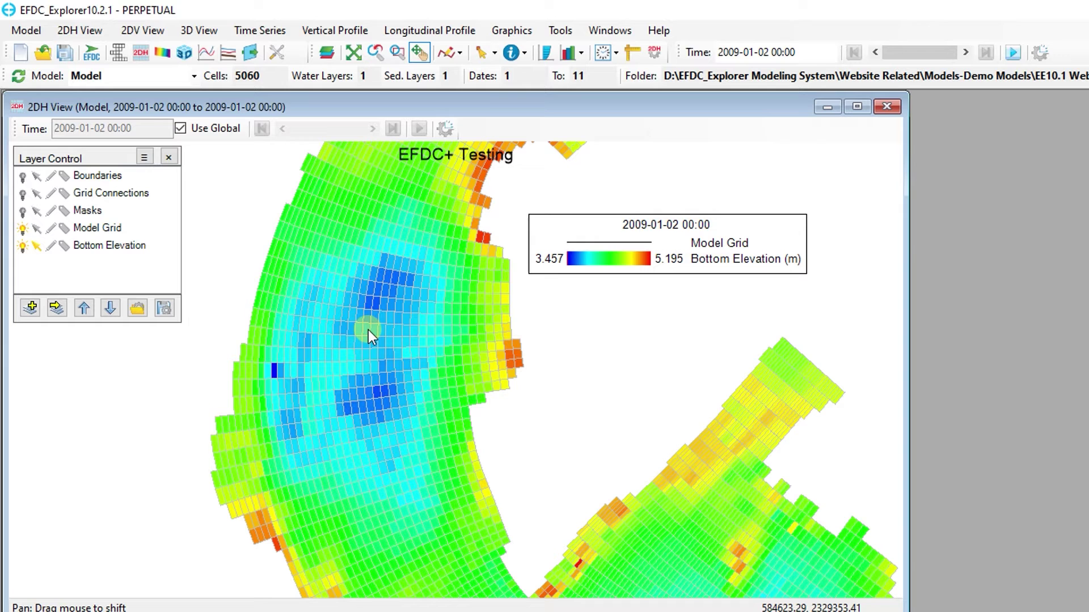
{"action": "scroll", "coordinate": [369, 330], "scroll_direction": "down", "scroll_amount": 2}
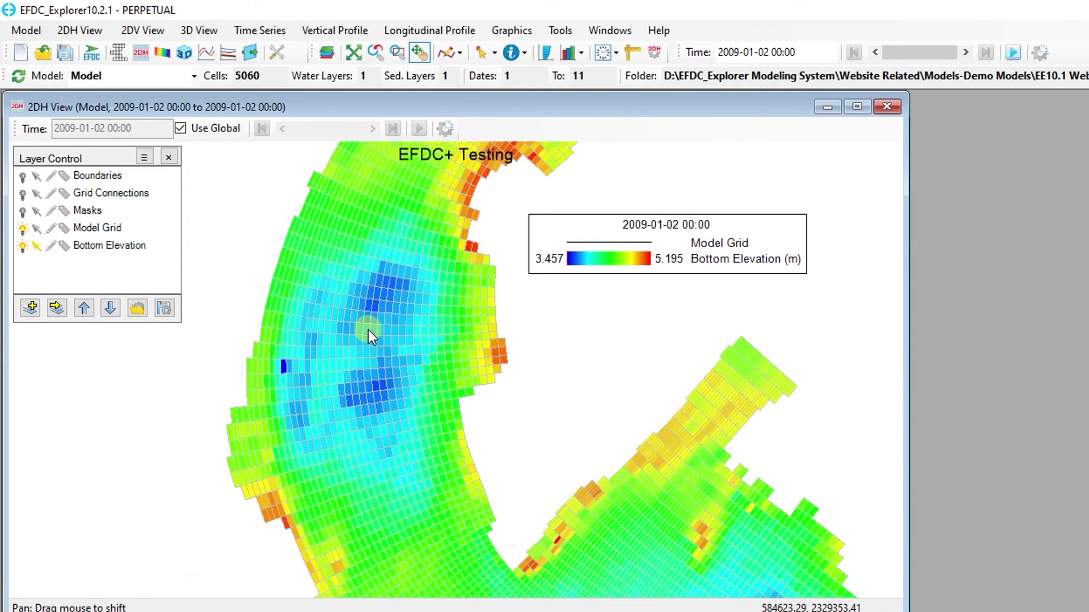
{"action": "scroll", "coordinate": [369, 330], "scroll_direction": "down", "scroll_amount": 1}
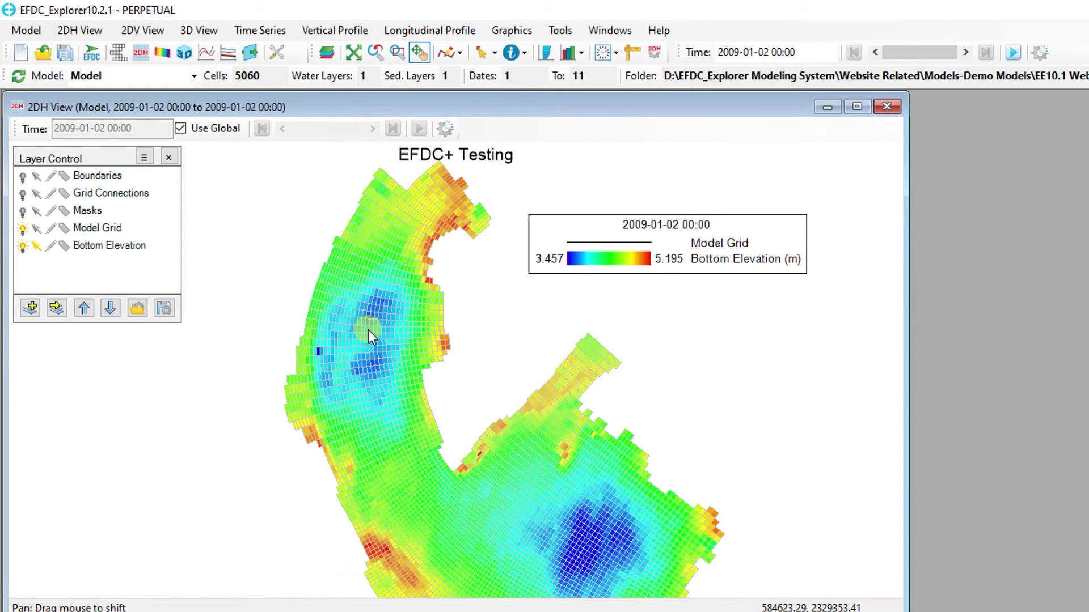
{"action": "left_click", "coordinate": [103, 30]}
Return to the basin close-up, then zoom to full extents and make Bottom Elevation the active layer.
{"action": "mouse_move", "coordinate": [164, 77]}
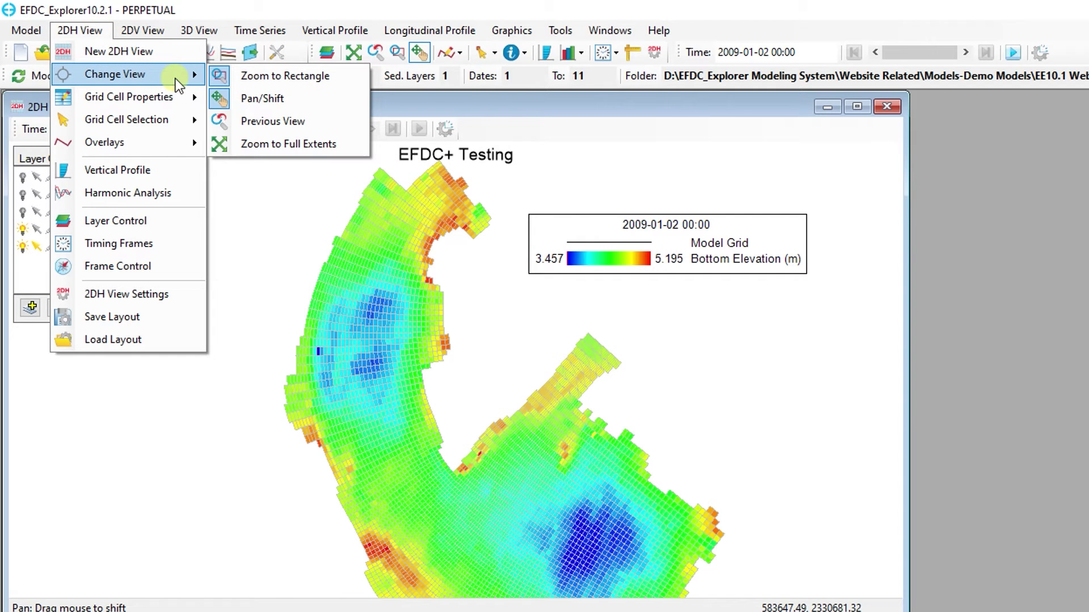
{"action": "left_click", "coordinate": [238, 121]}
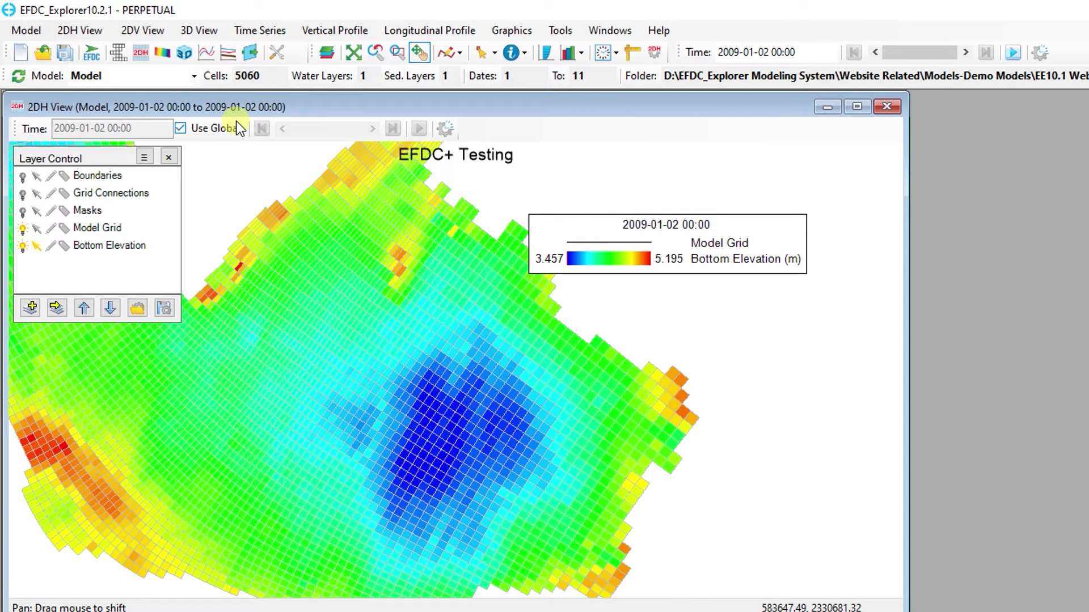
{"action": "left_click", "coordinate": [82, 31]}
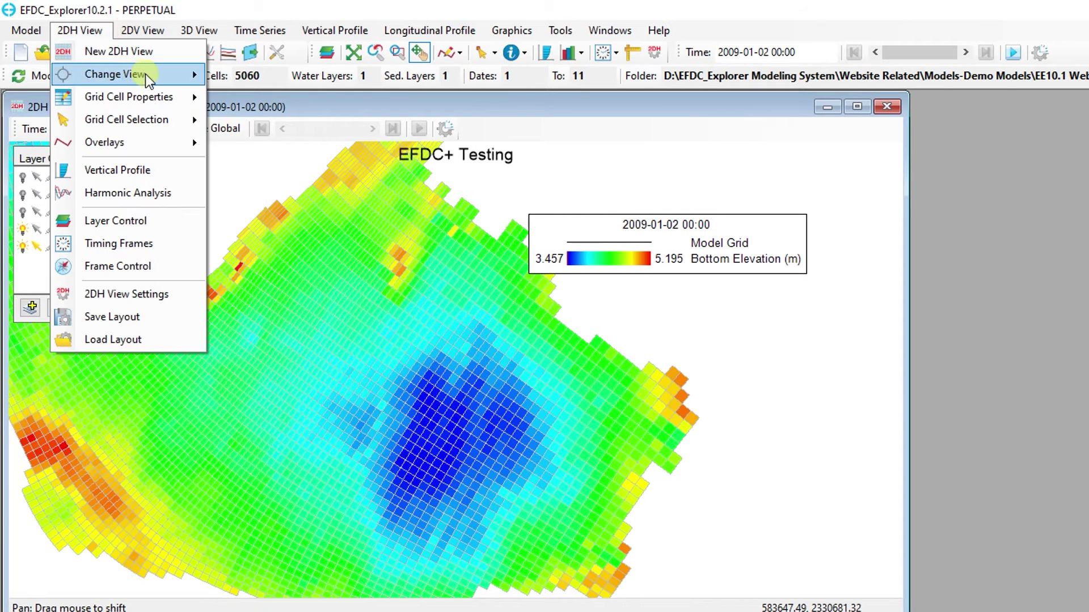
{"action": "mouse_move", "coordinate": [166, 77]}
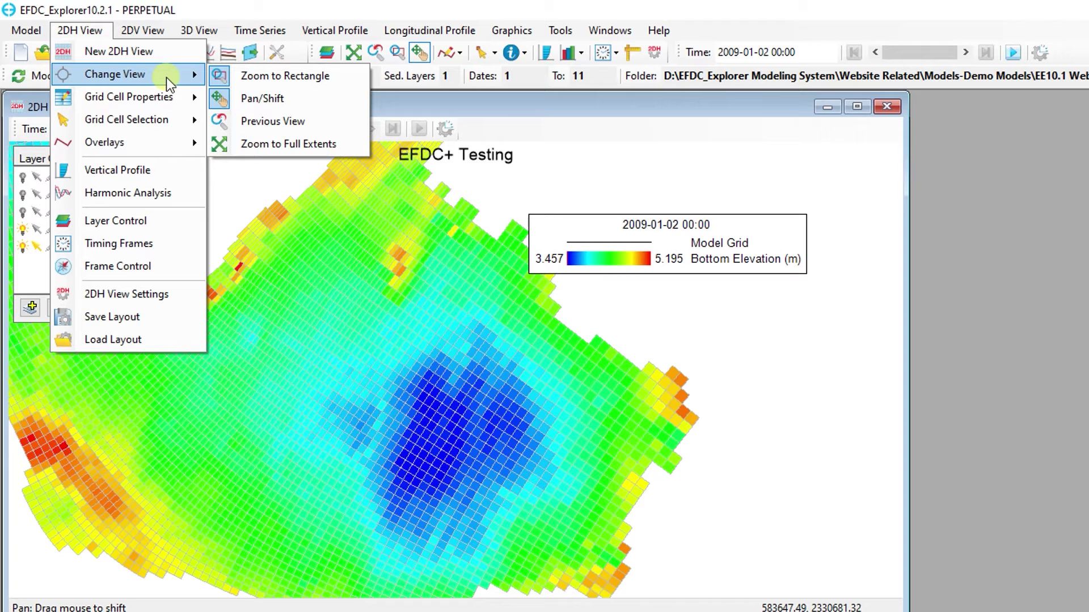
{"action": "left_click", "coordinate": [232, 152]}
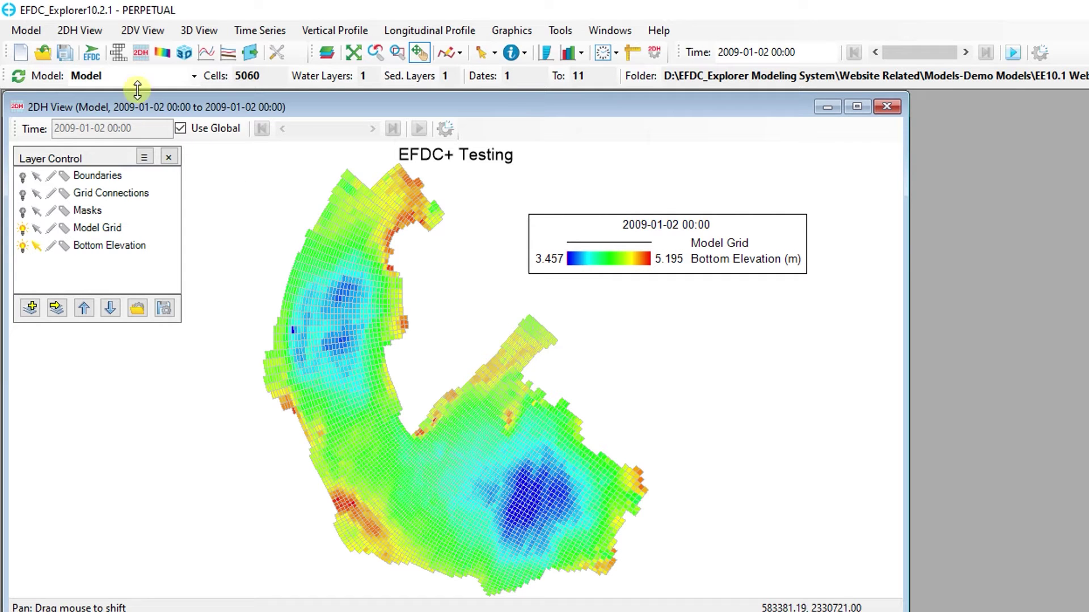
{"action": "left_click", "coordinate": [48, 246]}
{"action": "left_click", "coordinate": [48, 246]}
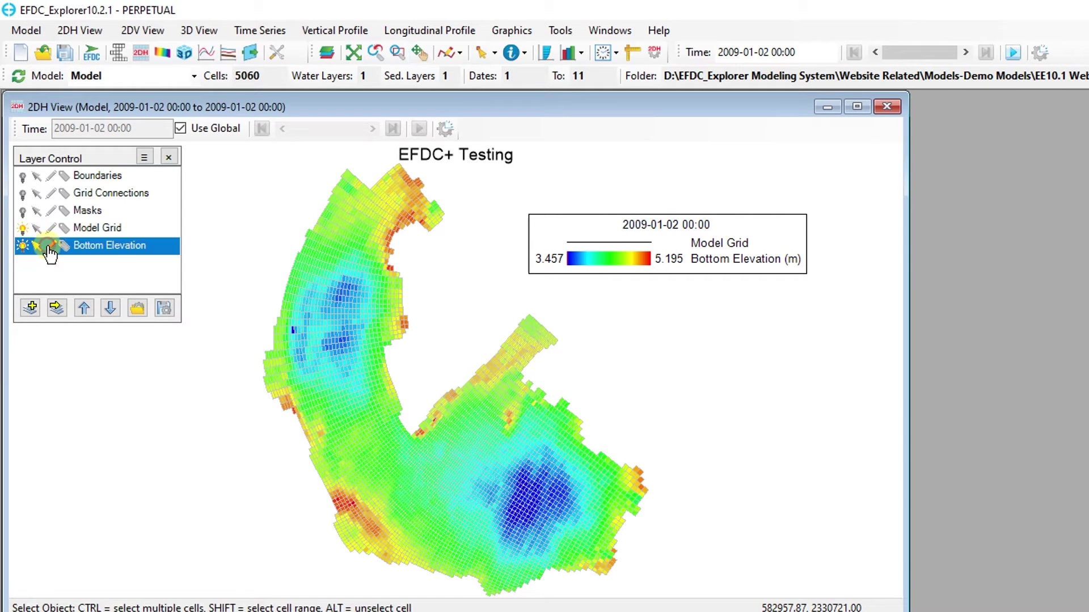
Inspect north-arm cell 22,120: bottom elevation 4.575 m, depth 1.425 m.
{"action": "left_click", "coordinate": [80, 30]}
{"action": "mouse_move", "coordinate": [181, 106]}
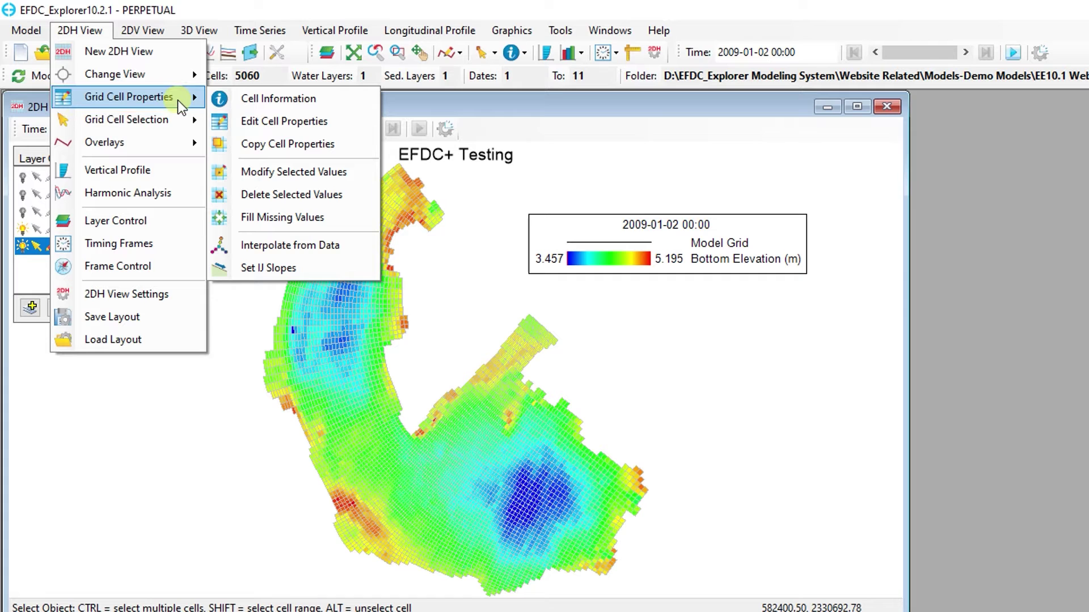
{"action": "left_click", "coordinate": [229, 100]}
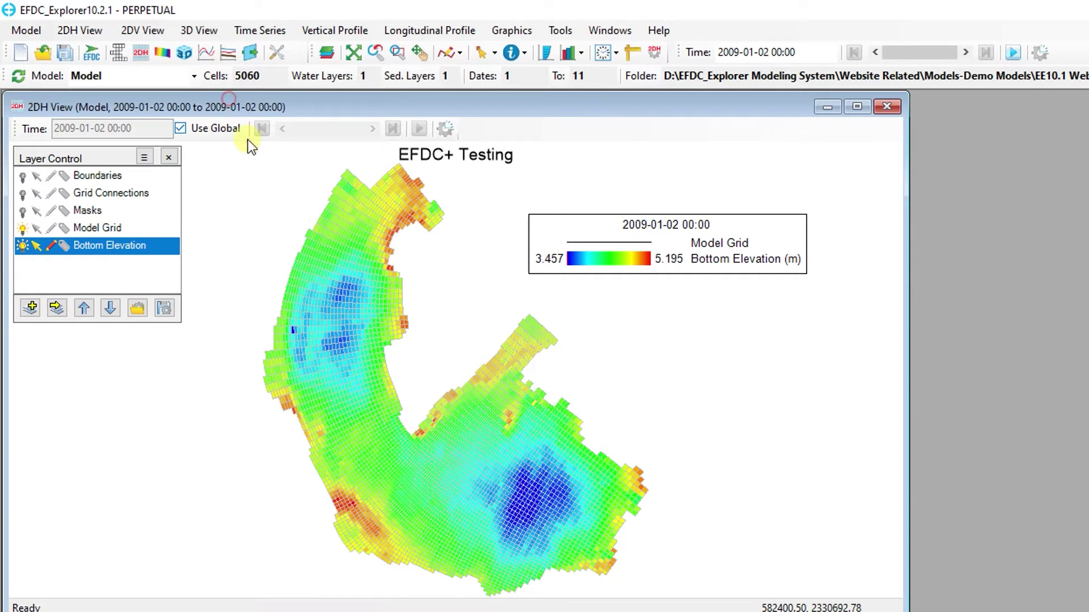
{"action": "left_click", "coordinate": [345, 224]}
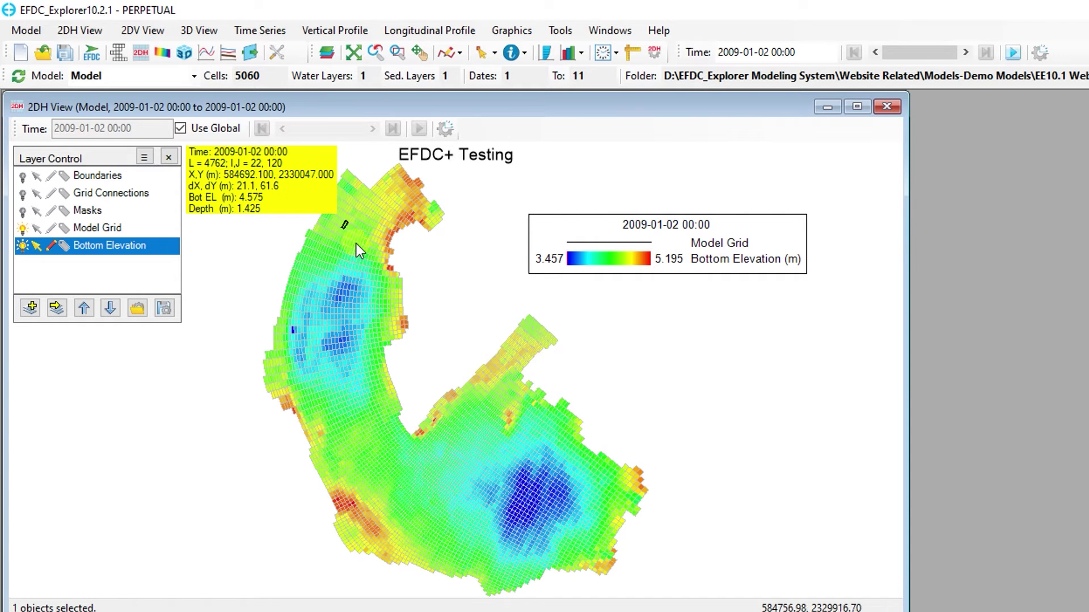
{"action": "left_click", "coordinate": [101, 28]}
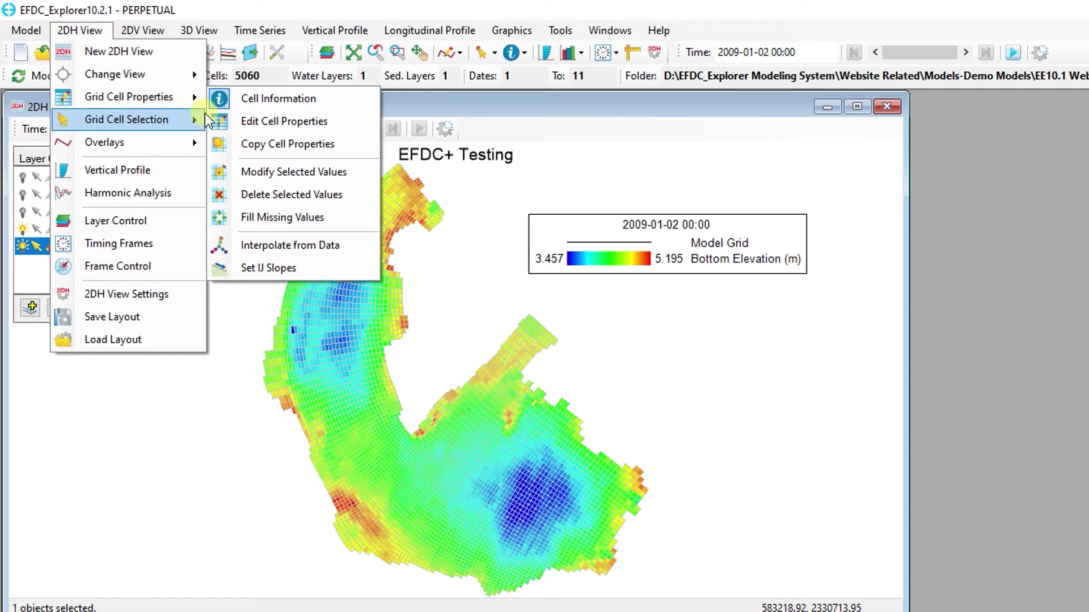
Review a chosen cell's editable properties, then turn on Copy Cell Properties.
{"action": "left_click", "coordinate": [233, 126]}
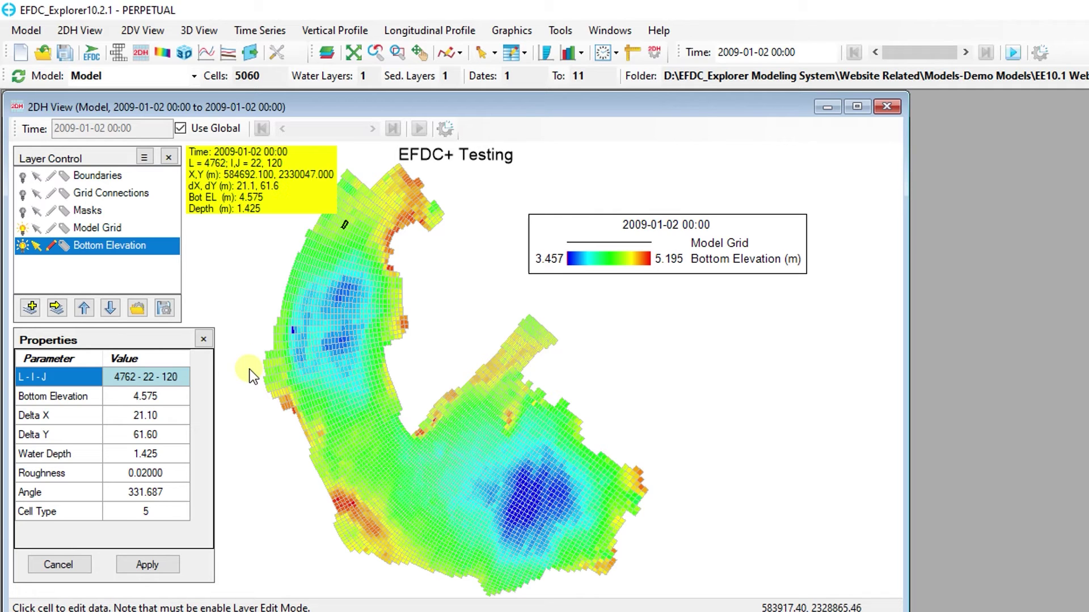
{"action": "left_click", "coordinate": [205, 340]}
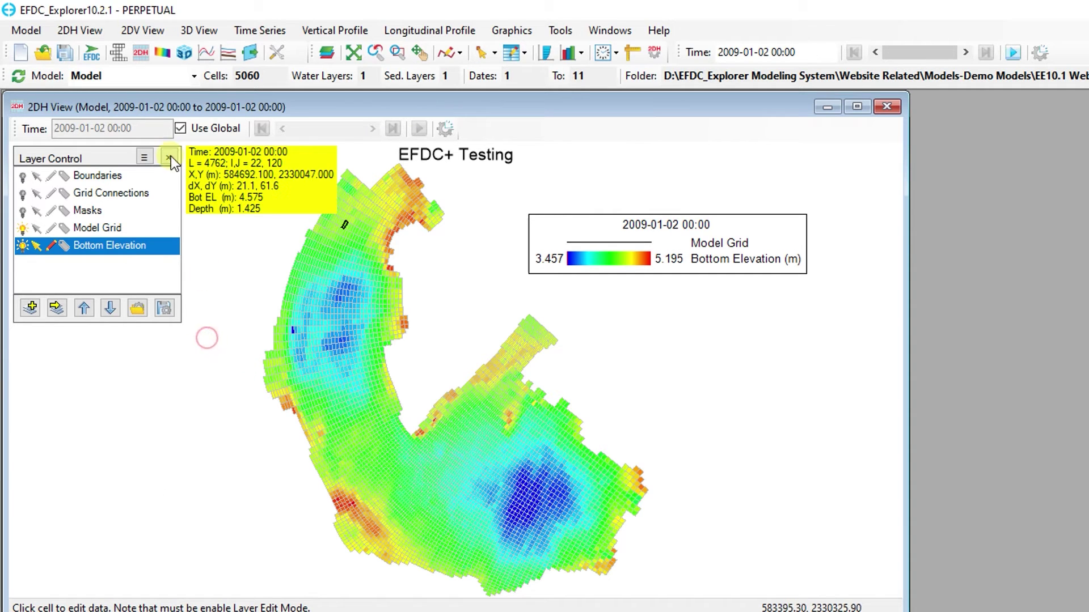
{"action": "left_click", "coordinate": [99, 29]}
{"action": "mouse_move", "coordinate": [148, 104]}
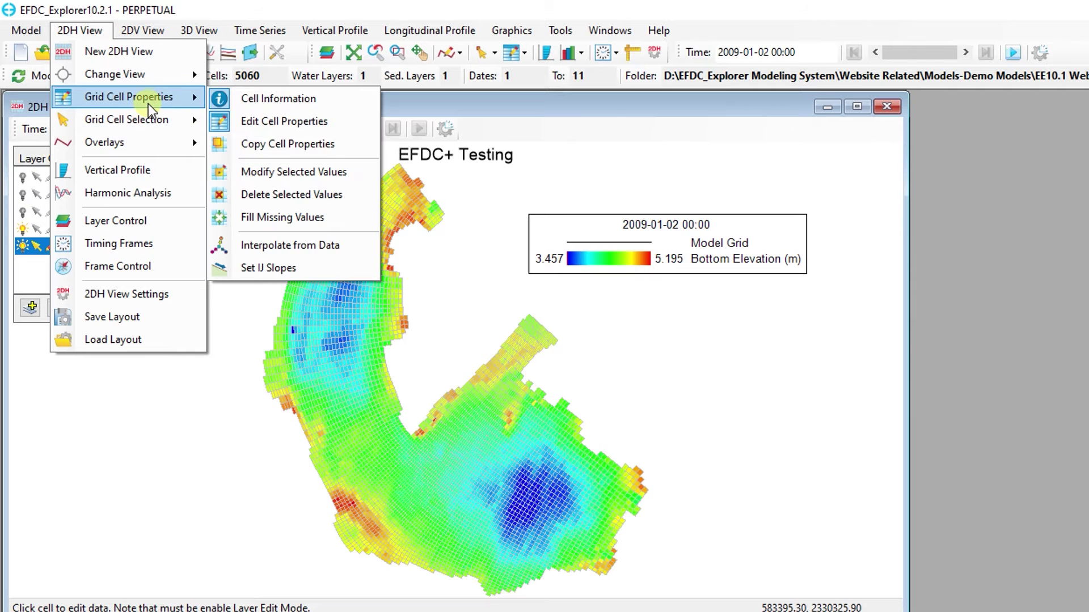
{"action": "left_click", "coordinate": [250, 145]}
Copy a deep cell's bottom elevation of 3.4980 and inspect another cell's values.
{"action": "scroll", "coordinate": [491, 492], "scroll_direction": "up", "scroll_amount": 5}
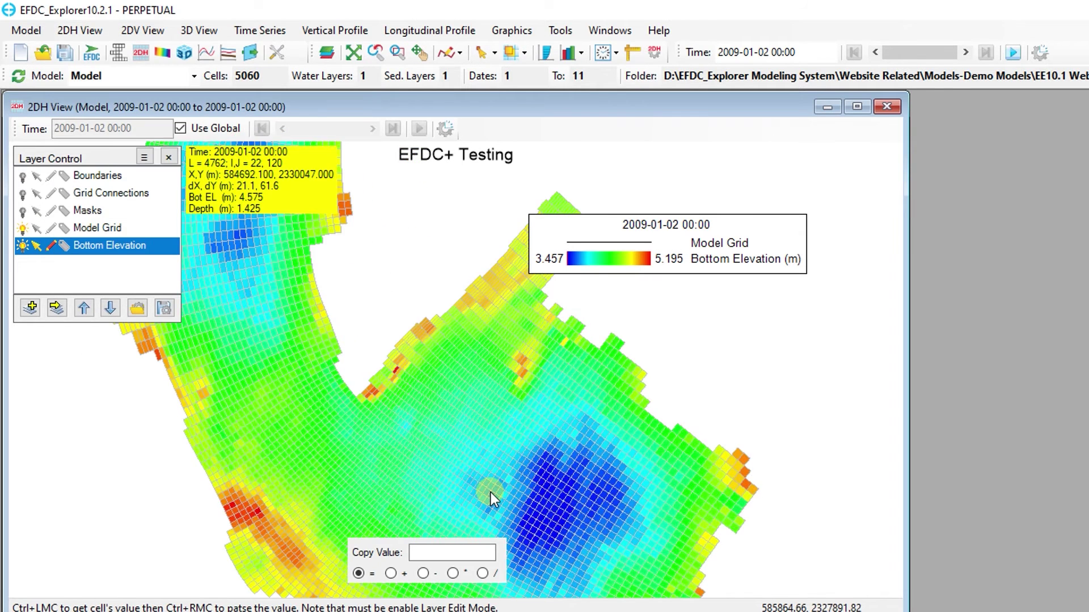
{"action": "scroll", "coordinate": [618, 494], "scroll_direction": "down", "scroll_amount": 1}
{"action": "left_click", "coordinate": [609, 481], "text": "ctrl"}
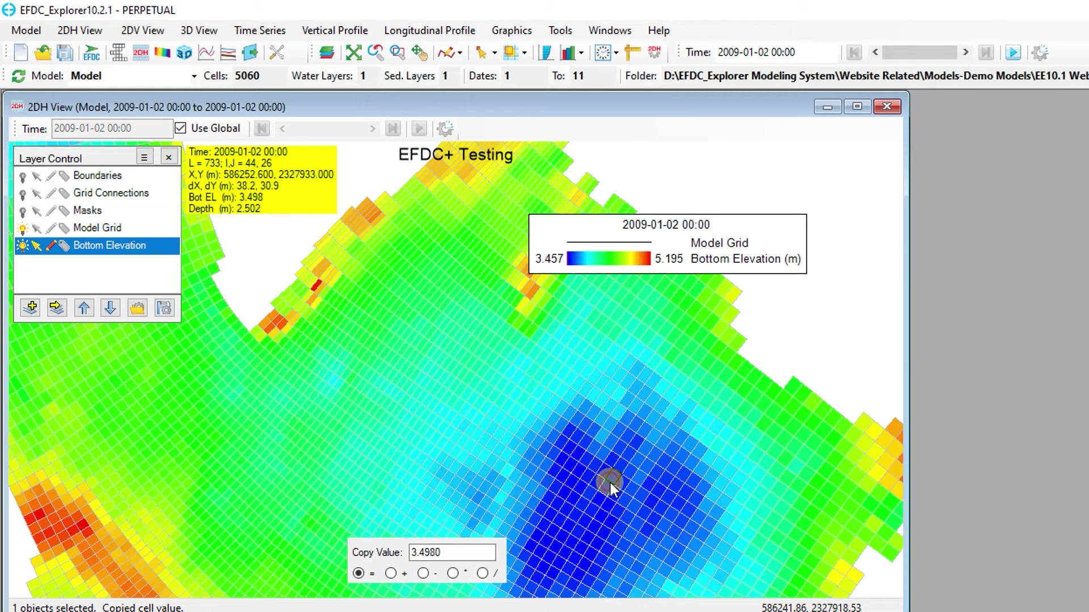
{"action": "left_click", "coordinate": [423, 326]}
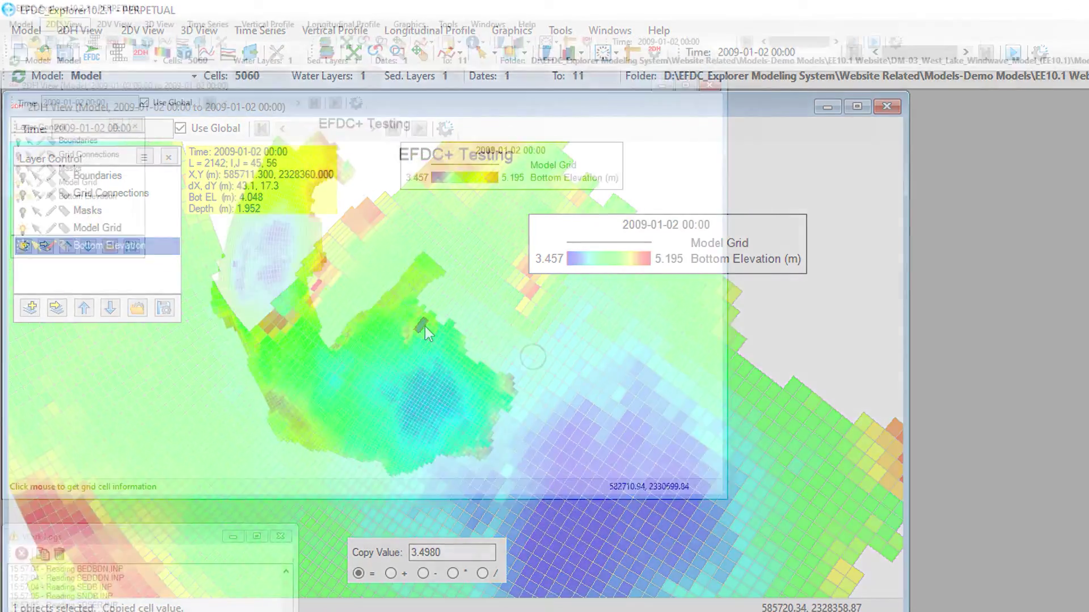
{"action": "left_click", "coordinate": [79, 30]}
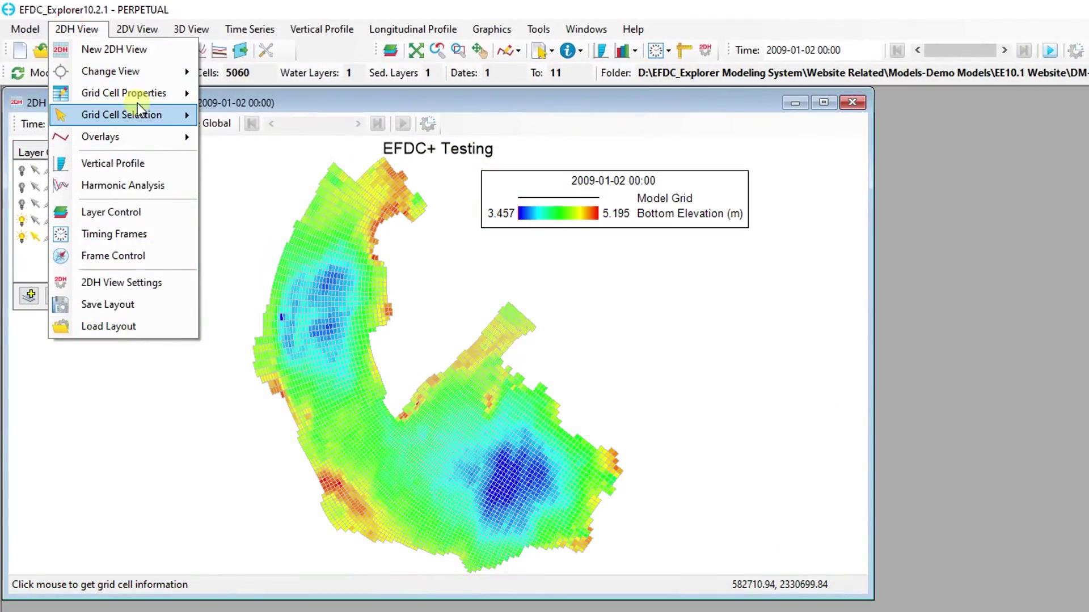
Select a few adjacent lake cells individually by clicking and dragging across them.
{"action": "mouse_move", "coordinate": [164, 120]}
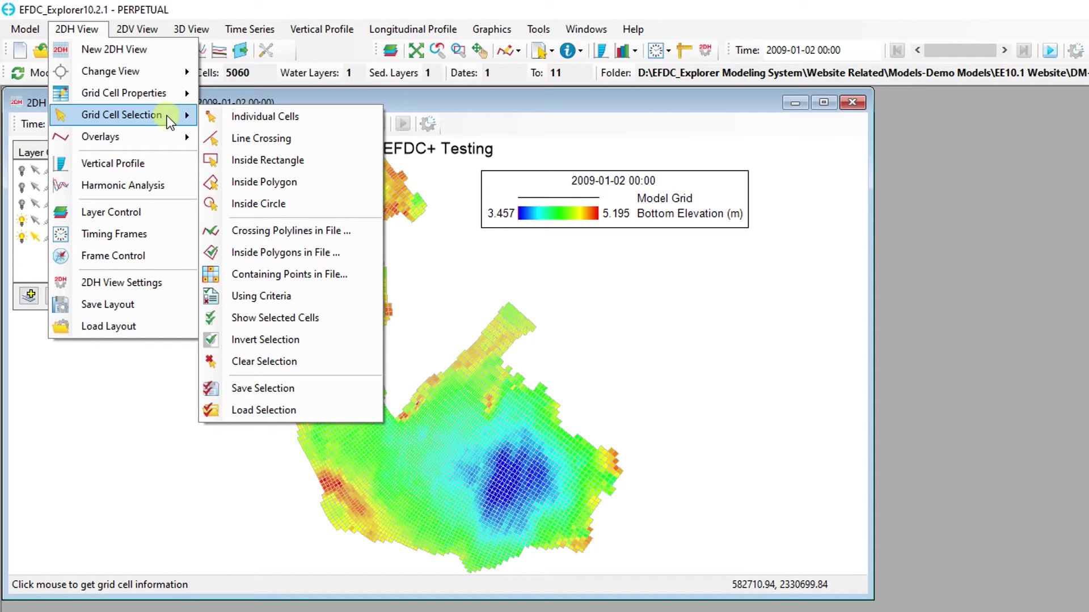
{"action": "left_click", "coordinate": [208, 118]}
{"action": "left_click", "coordinate": [334, 277]}
{"action": "scroll", "coordinate": [335, 278], "scroll_direction": "up", "scroll_amount": 4}
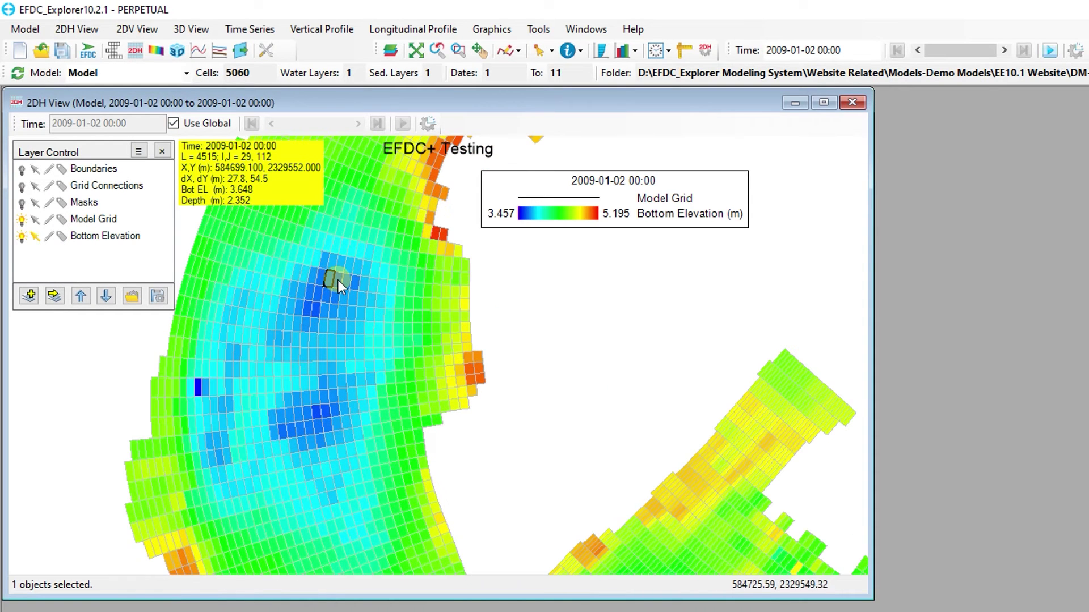
{"action": "left_click_drag", "start_coordinate": [338, 280], "coordinate": [356, 281]}
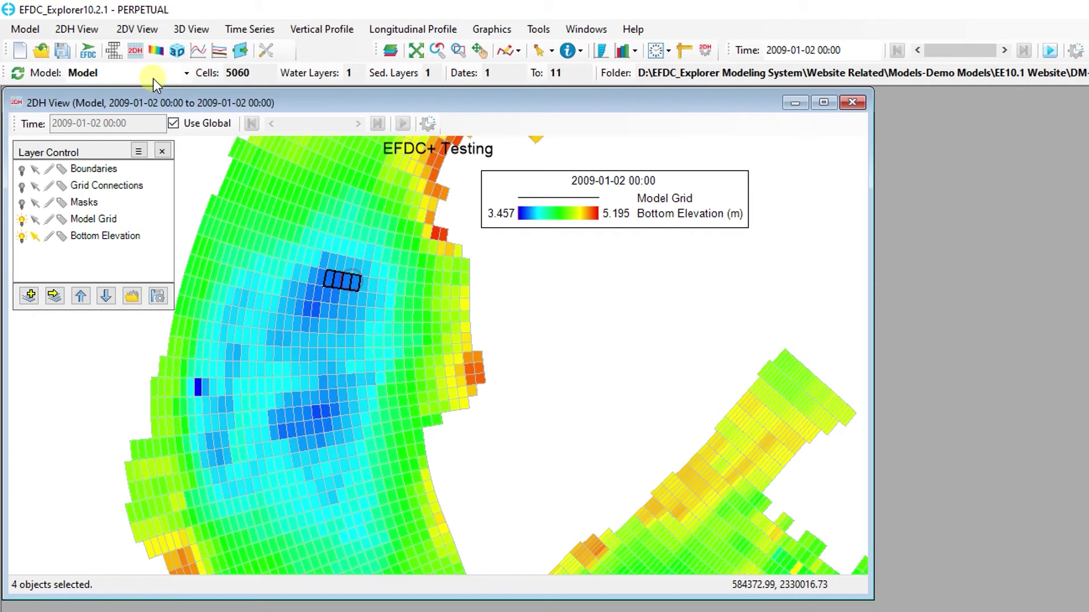
Select the 12 cells crossed by a line drawn along the eastern shore.
{"action": "left_click", "coordinate": [77, 29]}
{"action": "mouse_move", "coordinate": [130, 119]}
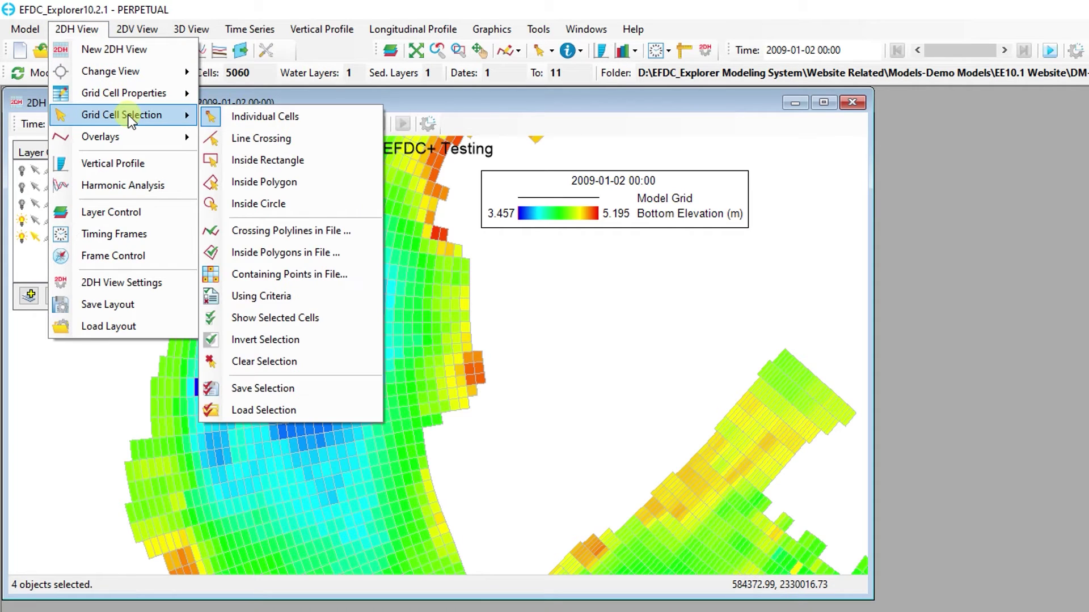
{"action": "left_click", "coordinate": [239, 137]}
{"action": "left_click", "coordinate": [465, 256]}
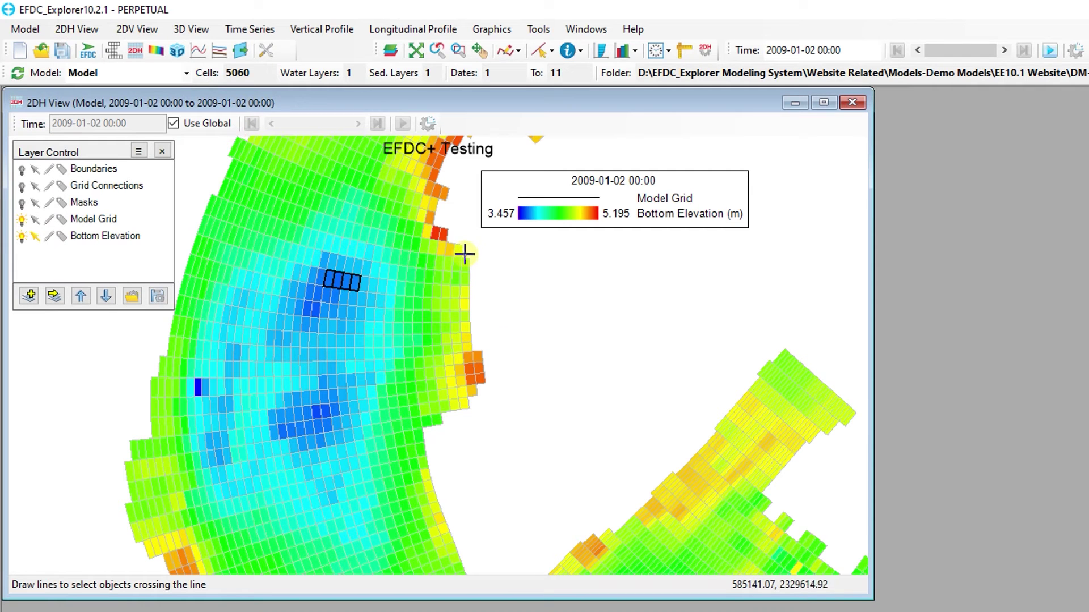
{"action": "double_click", "coordinate": [473, 408]}
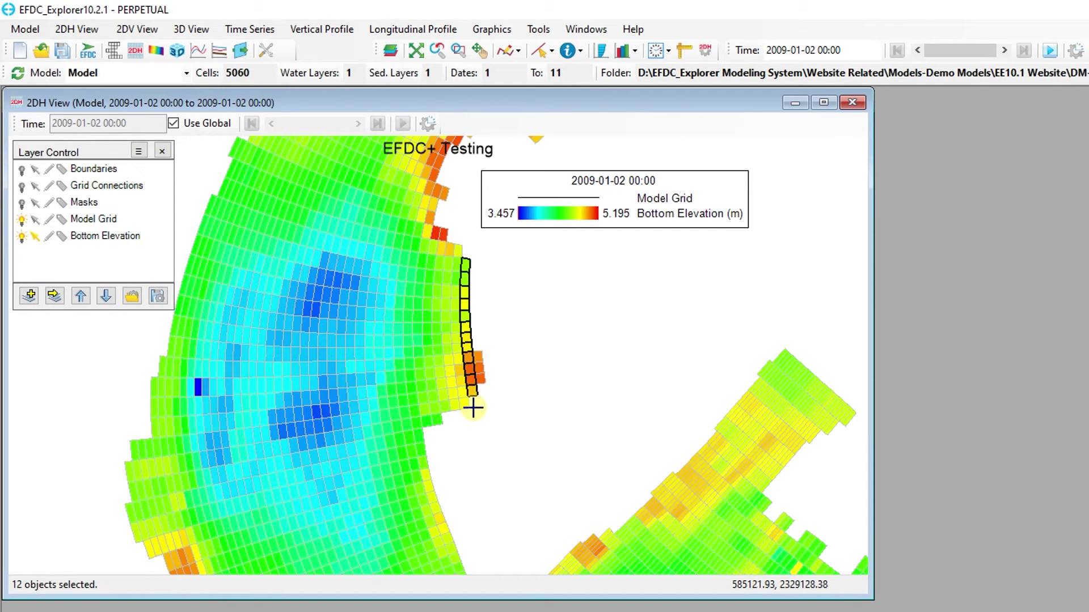
{"action": "left_click", "coordinate": [98, 28]}
{"action": "mouse_move", "coordinate": [136, 110]}
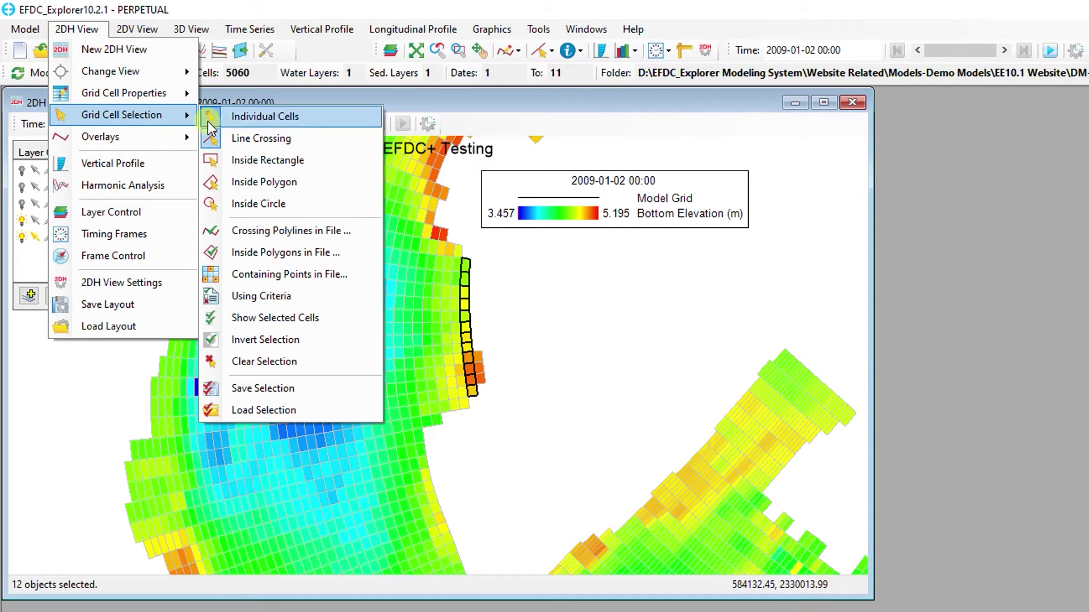
Select 30 cells in the upper-left lake area with a rectangle.
{"action": "left_click", "coordinate": [225, 162]}
{"action": "left_click_drag", "start_coordinate": [244, 217], "coordinate": [296, 291]}
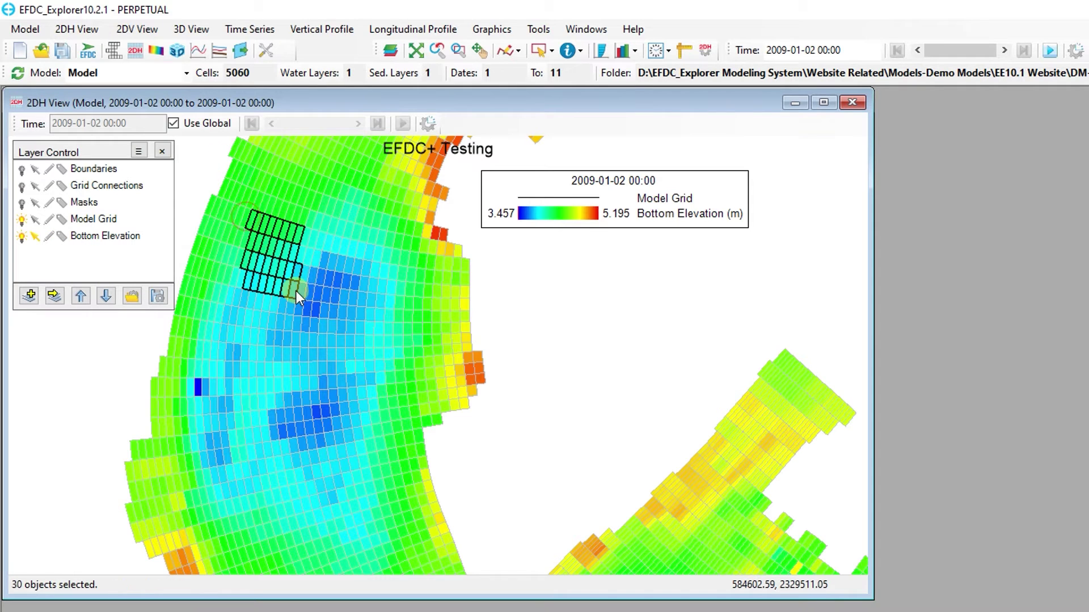
{"action": "left_click", "coordinate": [77, 29]}
{"action": "mouse_move", "coordinate": [127, 113]}
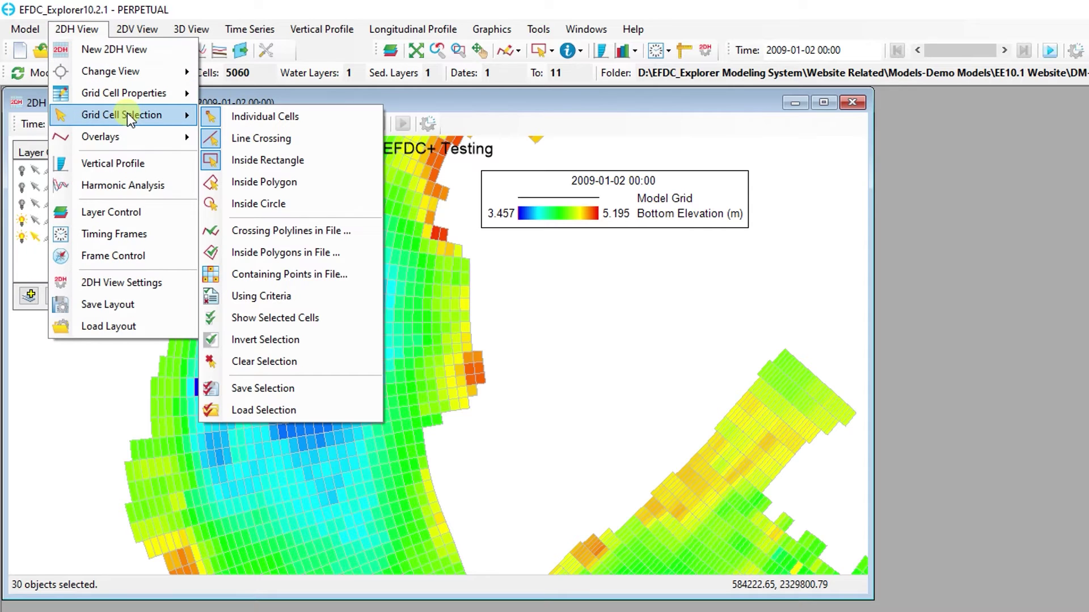
Select the 35 cells inside a four-cornered polygon across the central basin.
{"action": "left_click", "coordinate": [241, 182]}
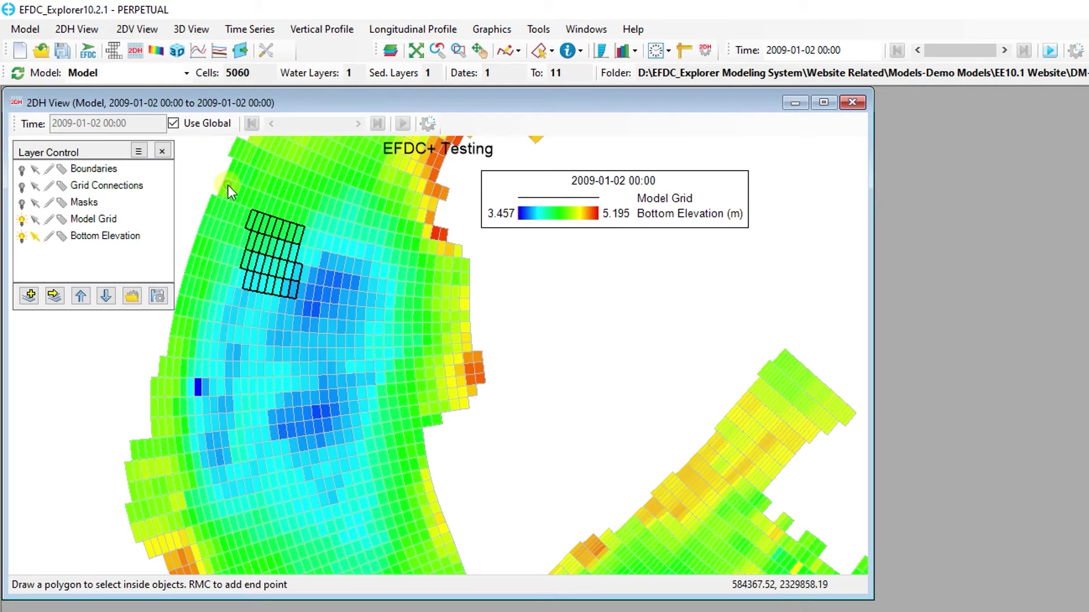
{"action": "left_click", "coordinate": [267, 353]}
{"action": "left_click", "coordinate": [383, 355]}
{"action": "left_click", "coordinate": [380, 393]}
{"action": "left_click", "coordinate": [270, 383]}
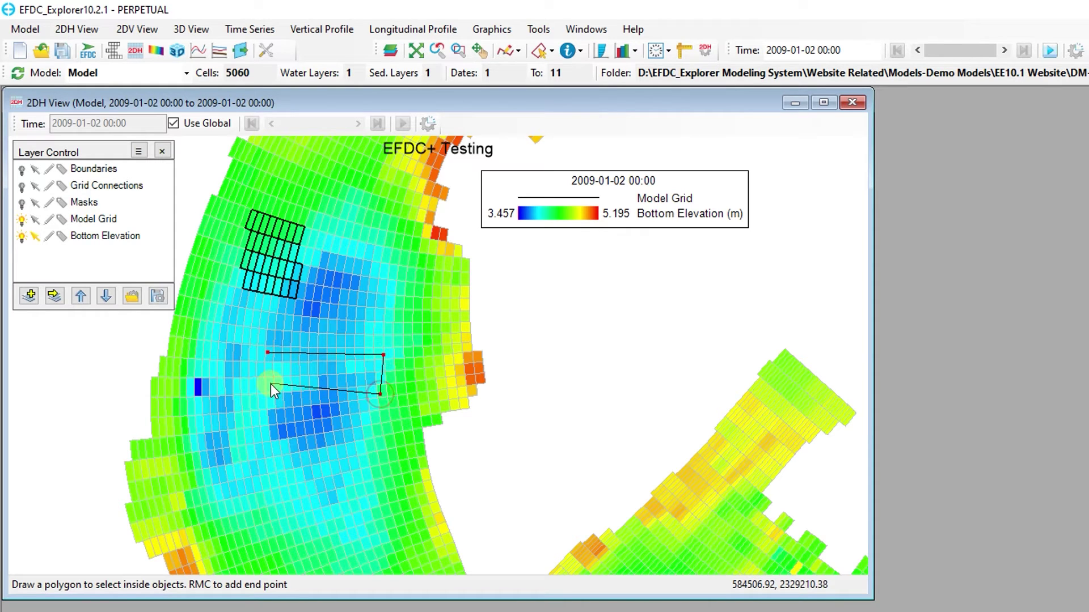
{"action": "right_click", "coordinate": [270, 348]}
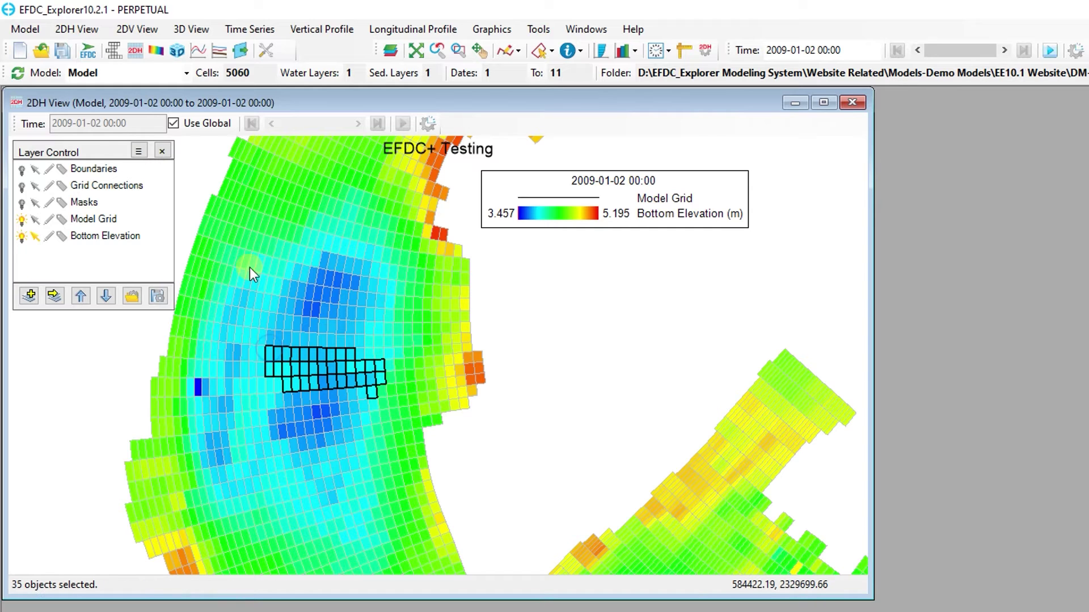
Open the Grid Cell Selection by Value dialog, with Bottom Elevation IC as the parameter.
{"action": "left_click", "coordinate": [94, 30]}
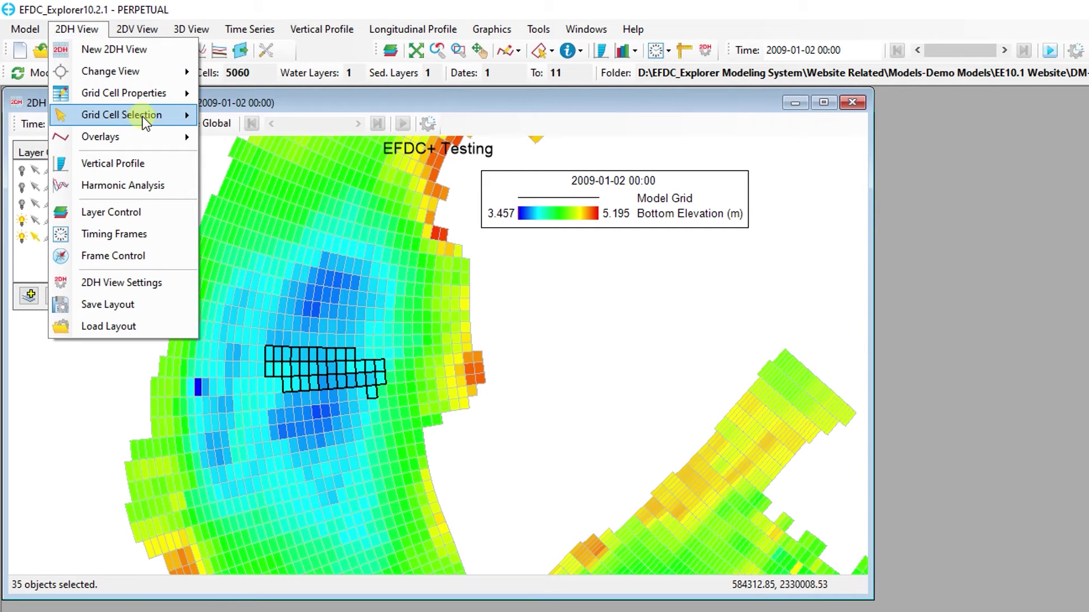
{"action": "mouse_move", "coordinate": [145, 116]}
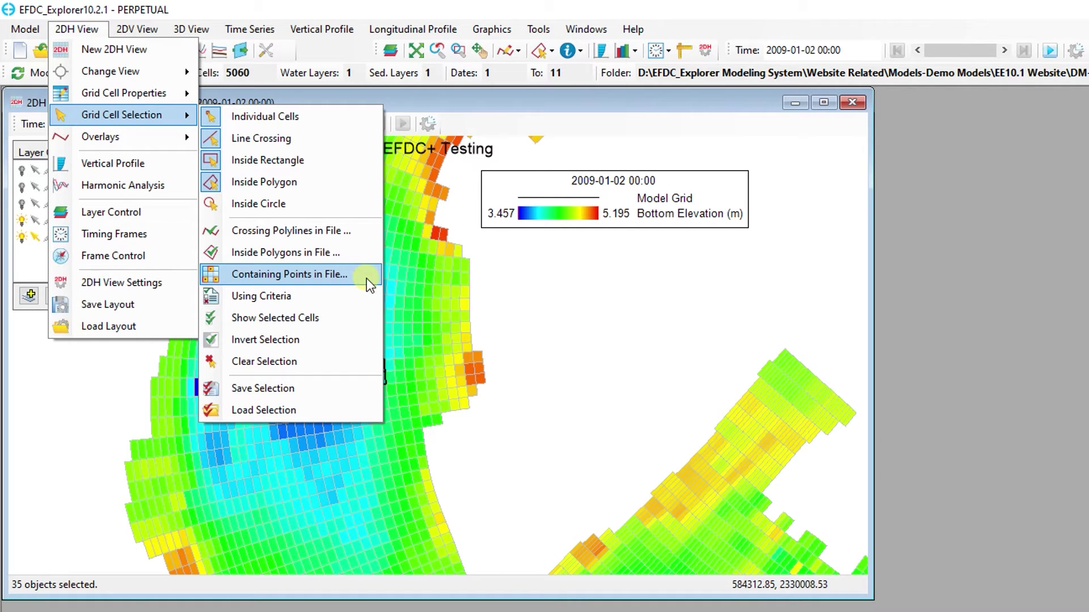
{"action": "left_click", "coordinate": [369, 296]}
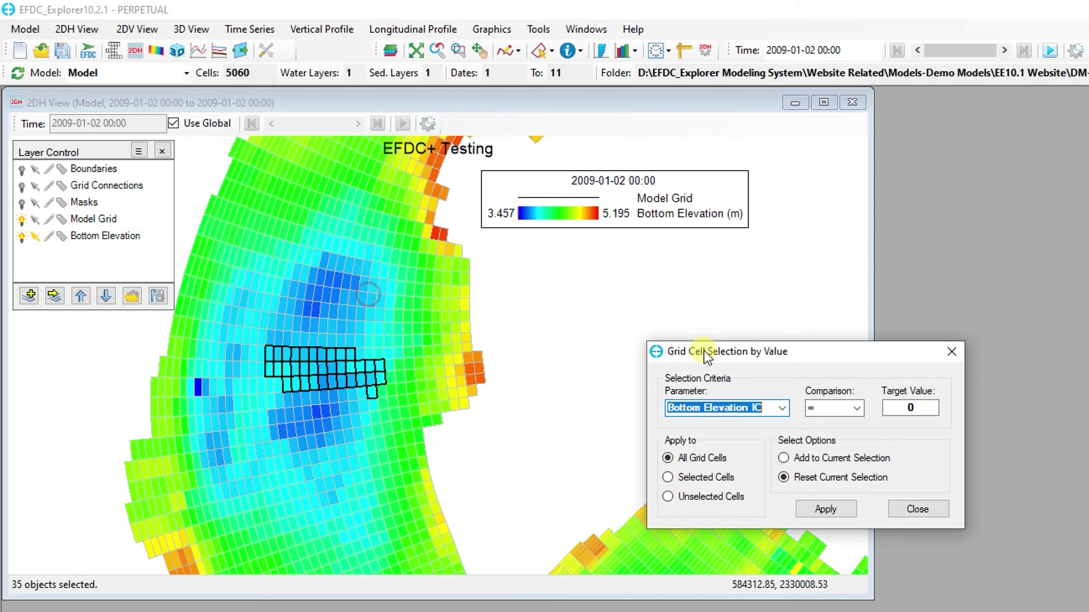
{"action": "left_click_drag", "start_coordinate": [744, 352], "coordinate": [443, 283]}
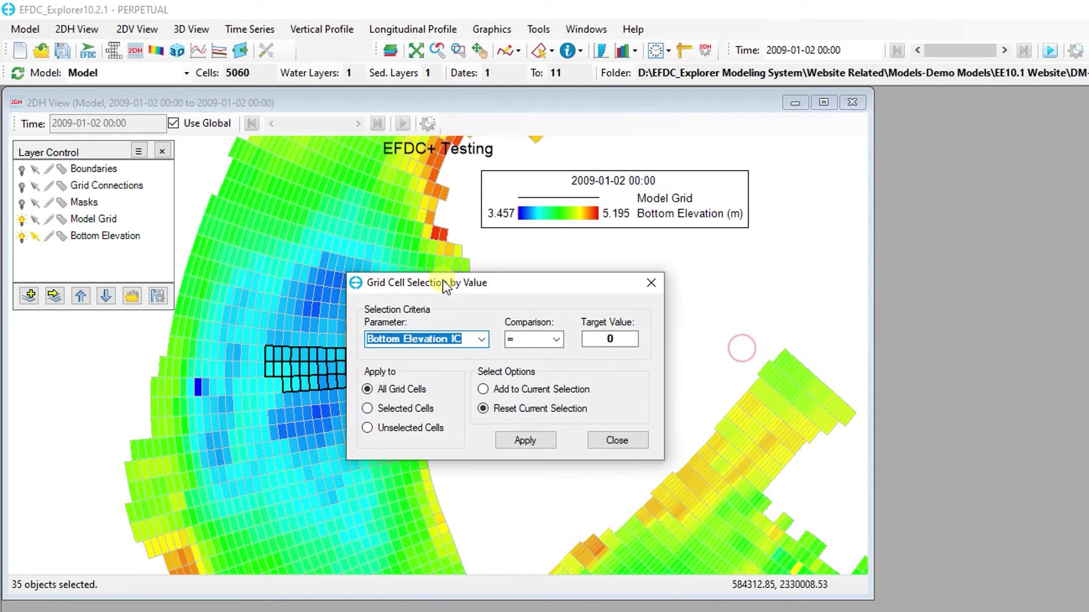
{"action": "left_click", "coordinate": [482, 340]}
{"action": "left_click", "coordinate": [482, 341]}
{"action": "left_click", "coordinate": [555, 340]}
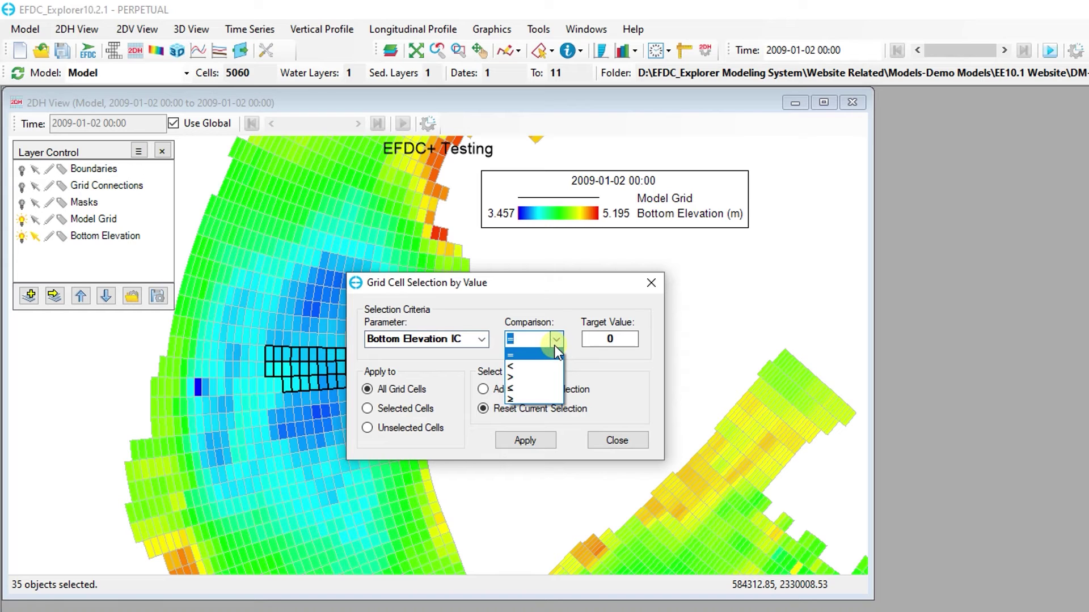
{"action": "left_click", "coordinate": [553, 345]}
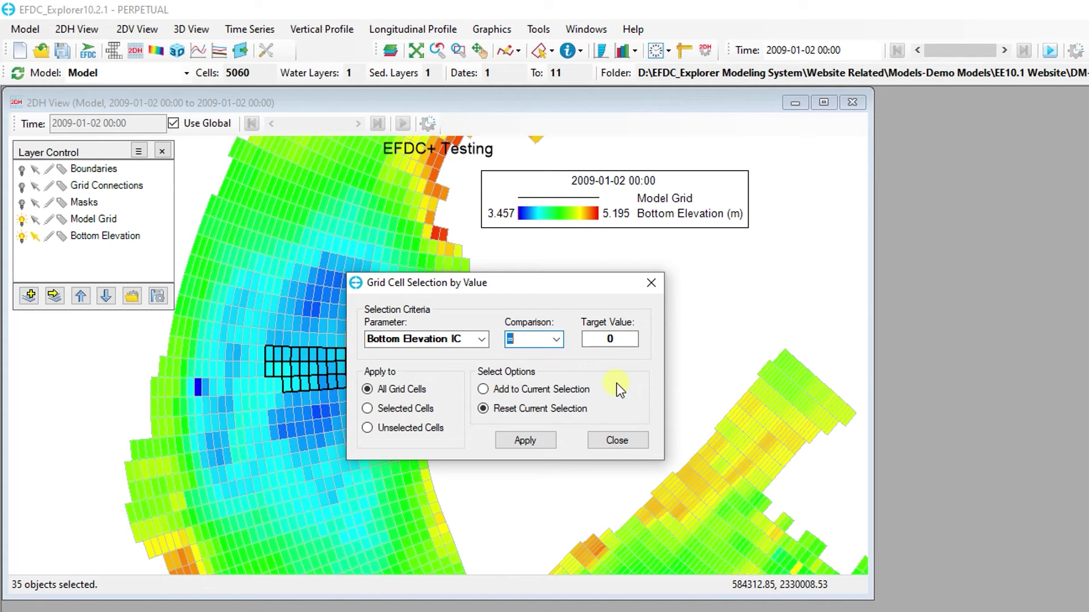
{"action": "left_click", "coordinate": [629, 441]}
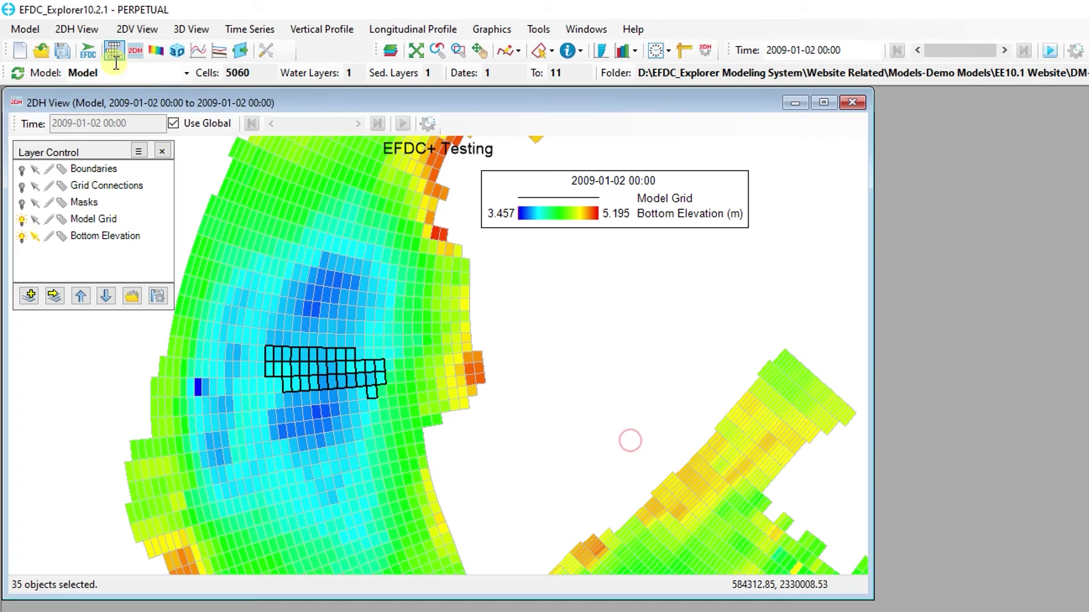
{"action": "left_click", "coordinate": [88, 31]}
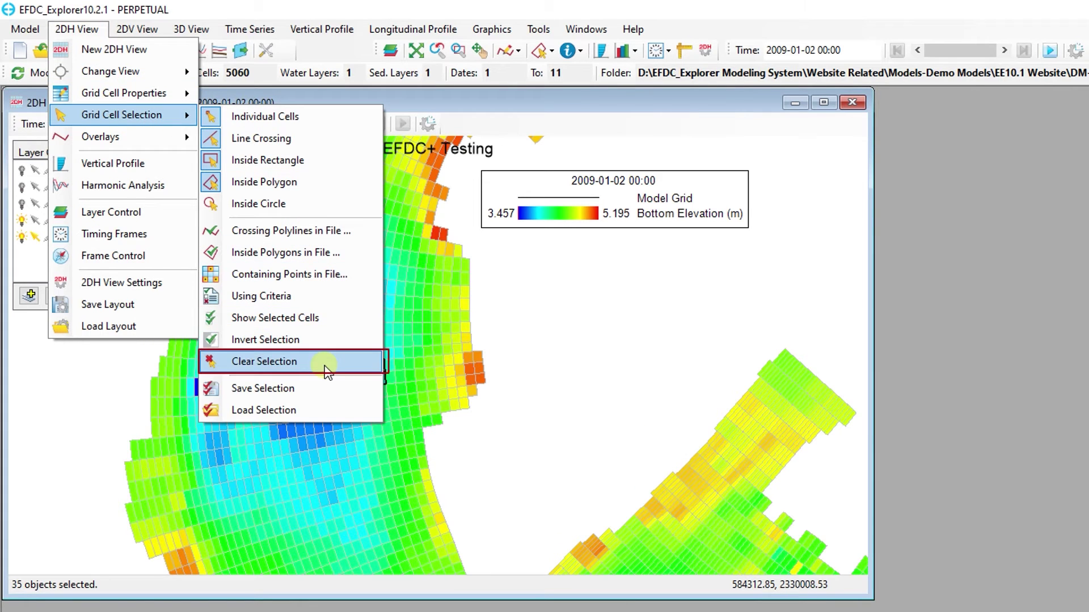
Save the current 35-cell selection as the selection set demo.
{"action": "left_click", "coordinate": [335, 387]}
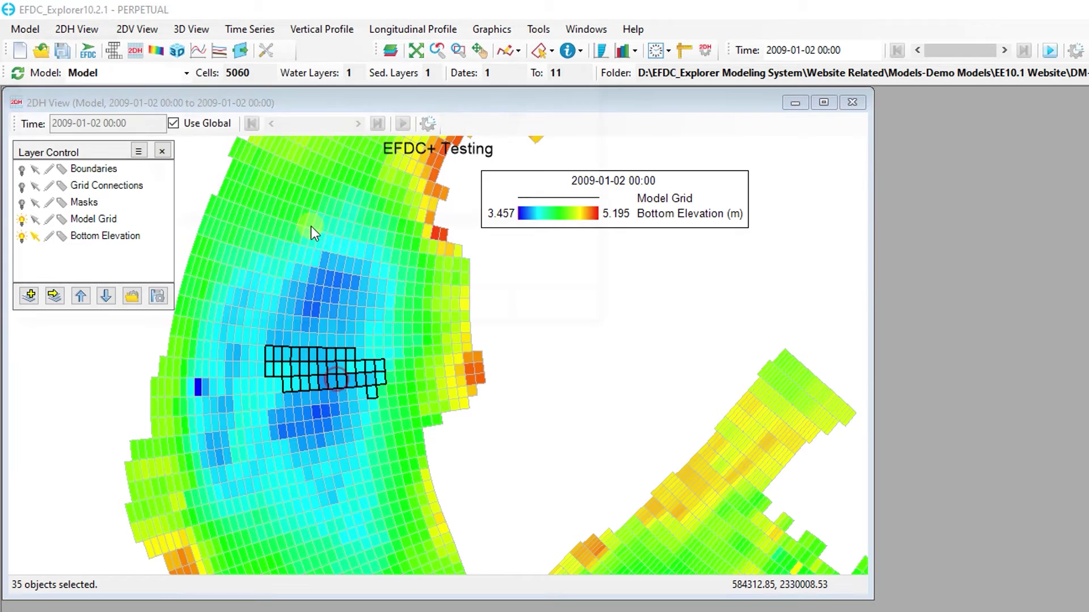
{"action": "type", "text": "demo"}
{"action": "key", "text": "Return"}
Reload the demo.sel selection set onto the map.
{"action": "left_click", "coordinate": [97, 30]}
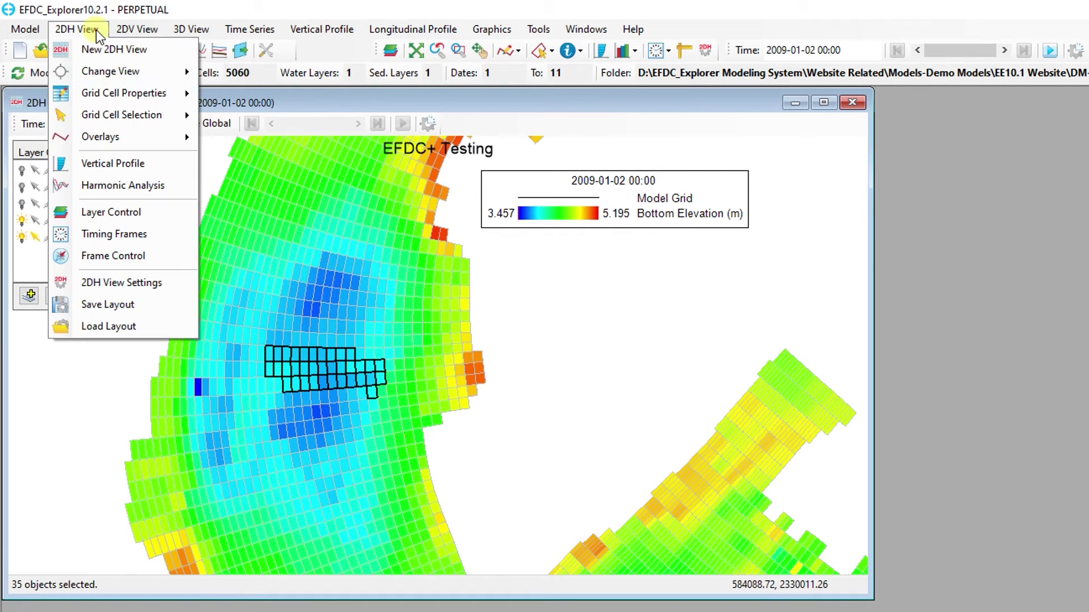
{"action": "mouse_move", "coordinate": [144, 116]}
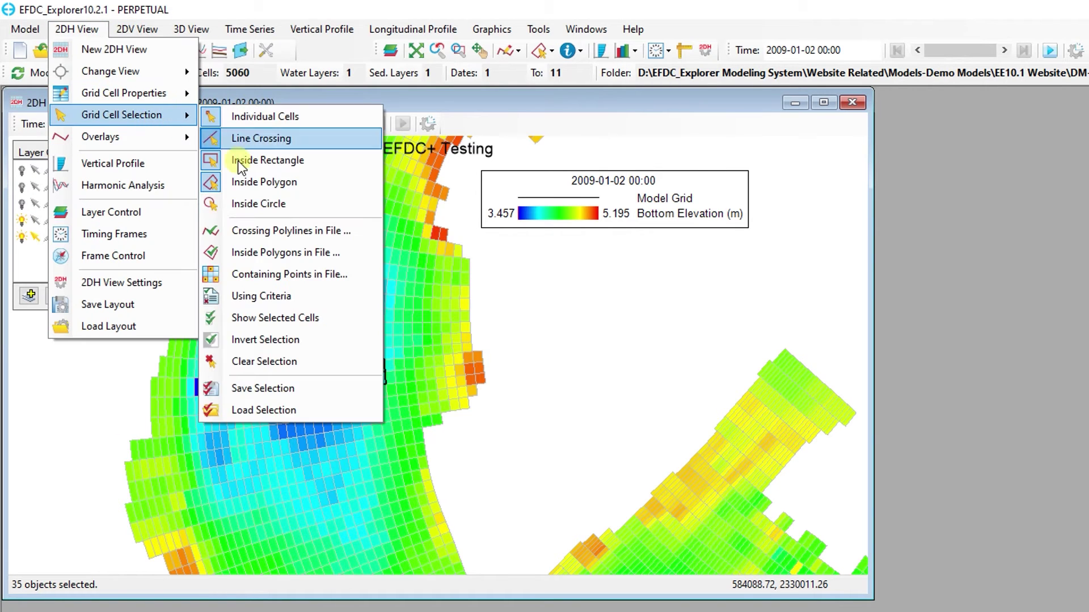
{"action": "left_click", "coordinate": [297, 411]}
{"action": "left_click", "coordinate": [282, 136]}
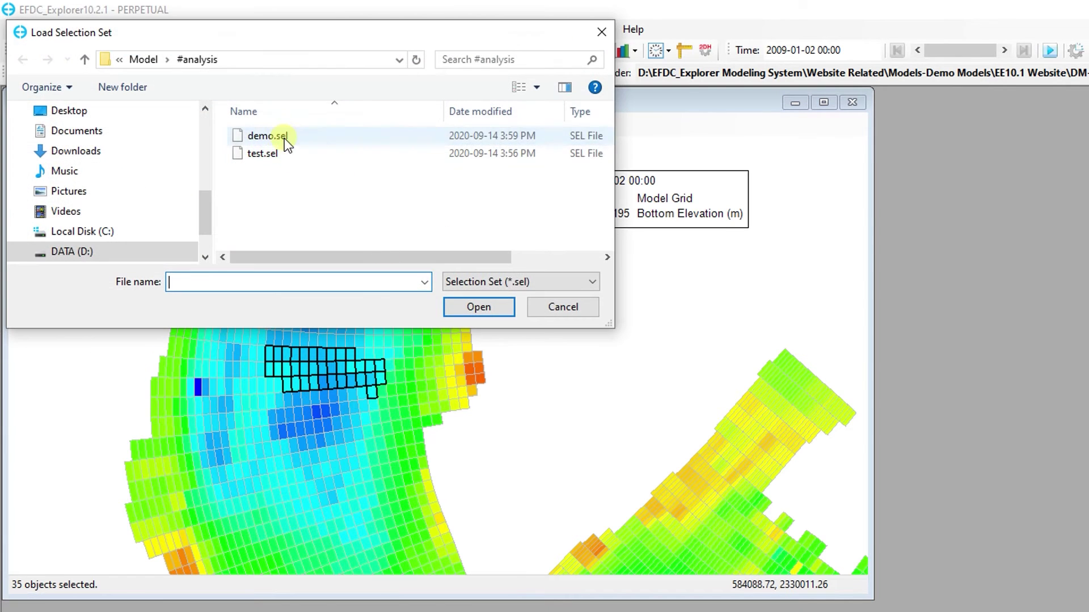
{"action": "left_click", "coordinate": [476, 306]}
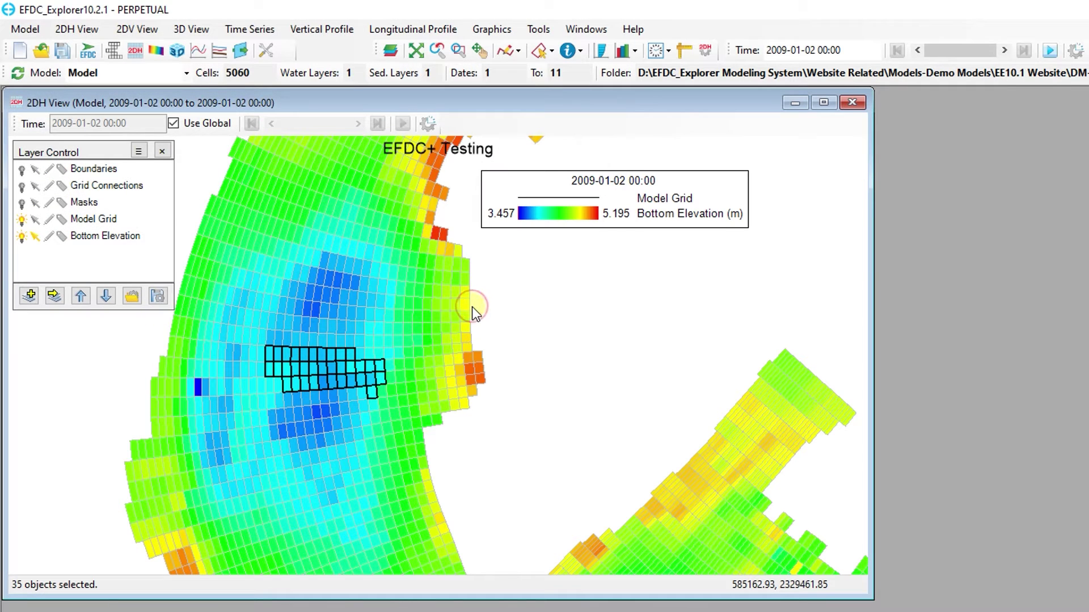
{"action": "left_click", "coordinate": [101, 28]}
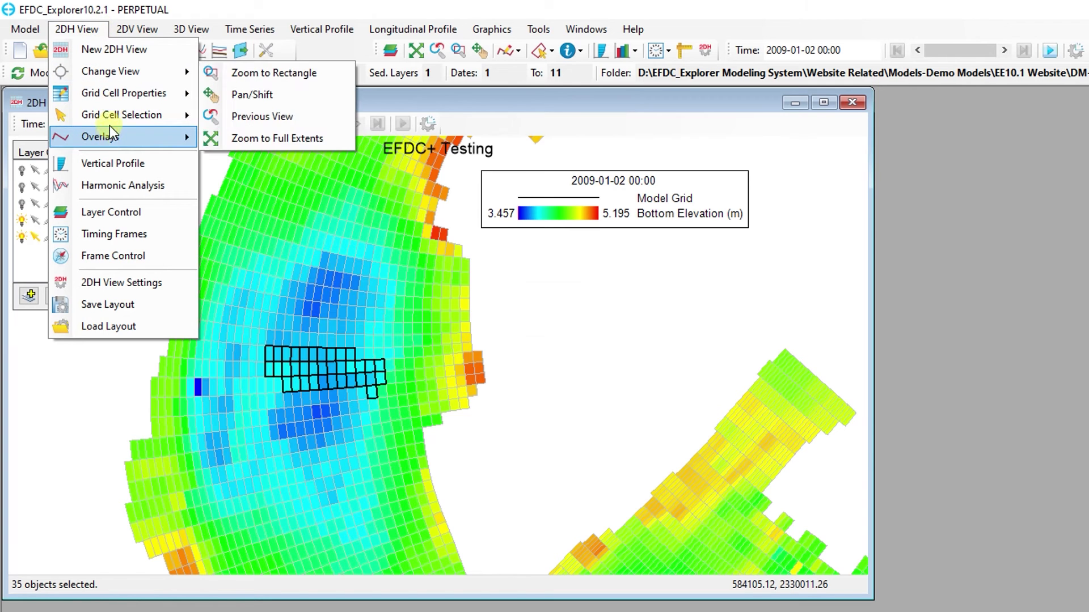
Draw a five-point polyline overlay outlining the lake's north basin.
{"action": "mouse_move", "coordinate": [110, 134]}
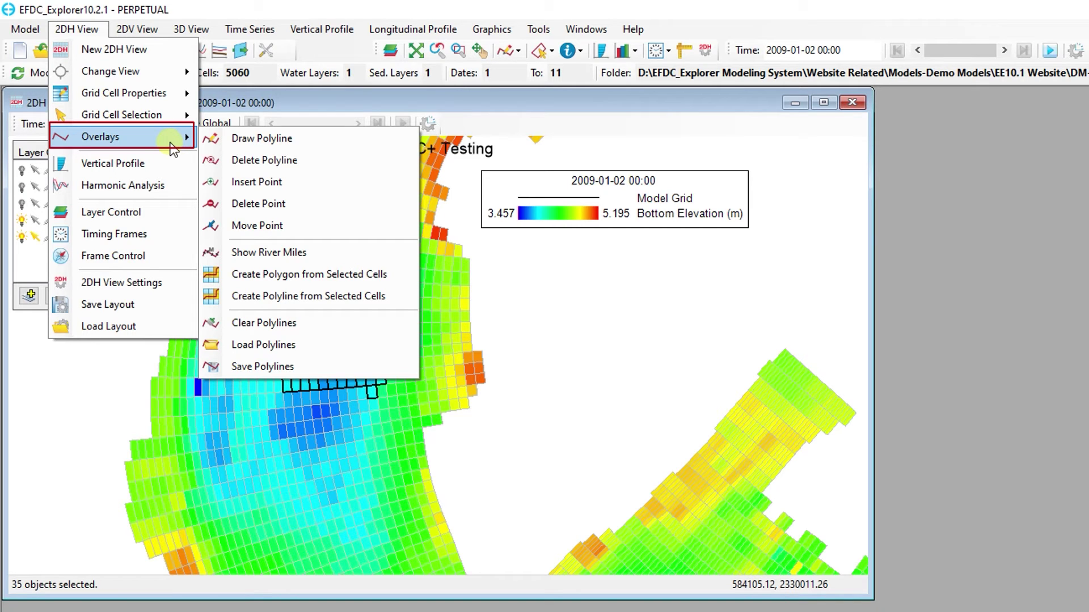
{"action": "left_click", "coordinate": [246, 142]}
{"action": "left_click", "coordinate": [282, 198]}
{"action": "left_click", "coordinate": [353, 209]}
{"action": "left_click", "coordinate": [359, 271]}
{"action": "left_click", "coordinate": [306, 274]}
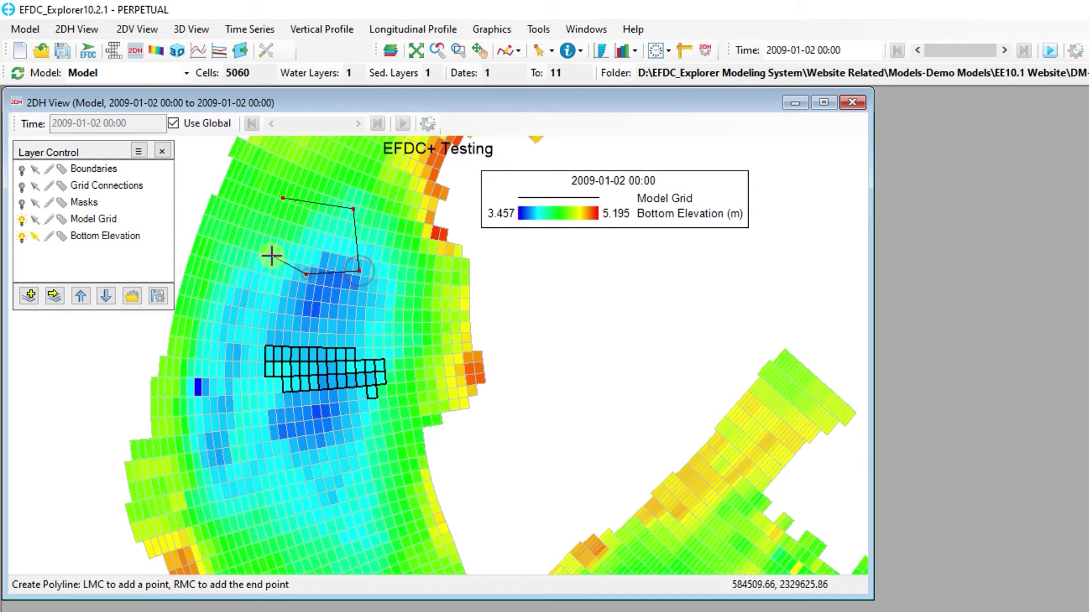
{"action": "left_click", "coordinate": [271, 256]}
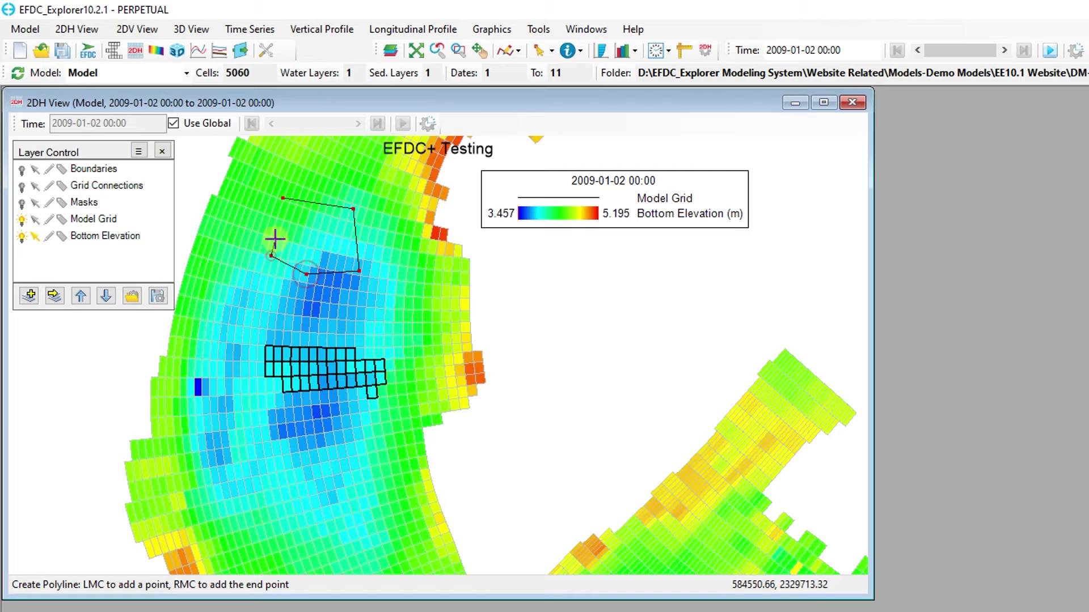
{"action": "right_click", "coordinate": [291, 197]}
Draw a second polyline near the lake's east shore.
{"action": "left_click", "coordinate": [416, 252]}
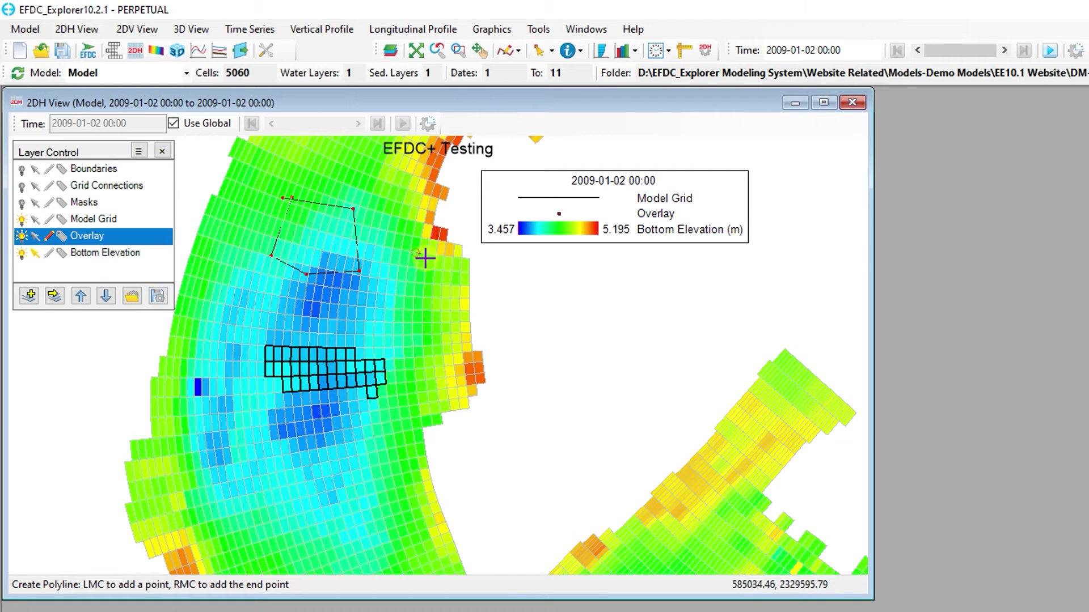
{"action": "left_click", "coordinate": [457, 297]}
{"action": "right_click", "coordinate": [366, 303]}
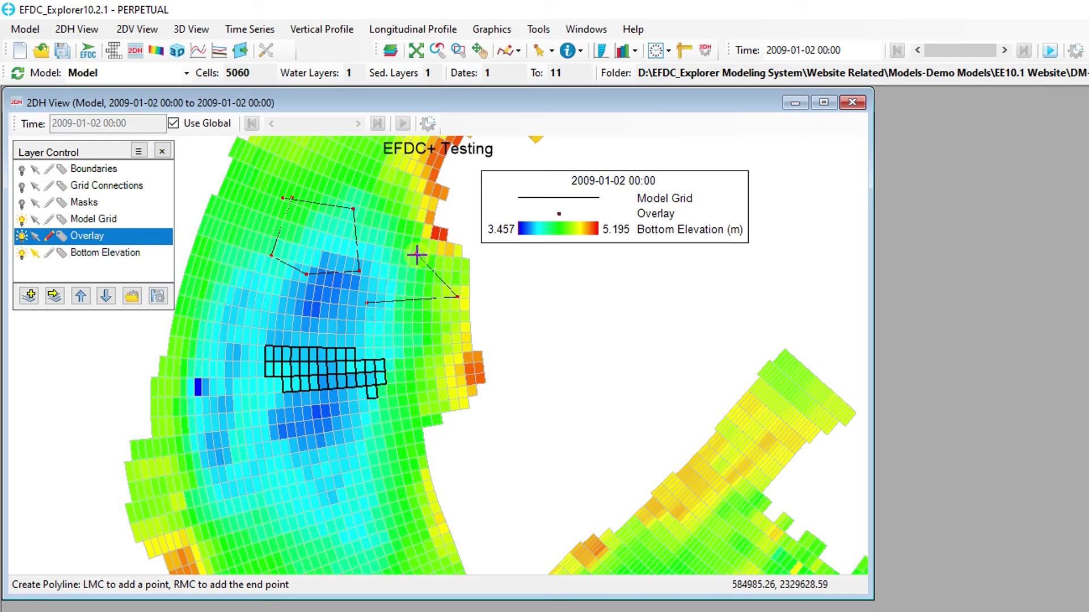
{"action": "left_click", "coordinate": [420, 257]}
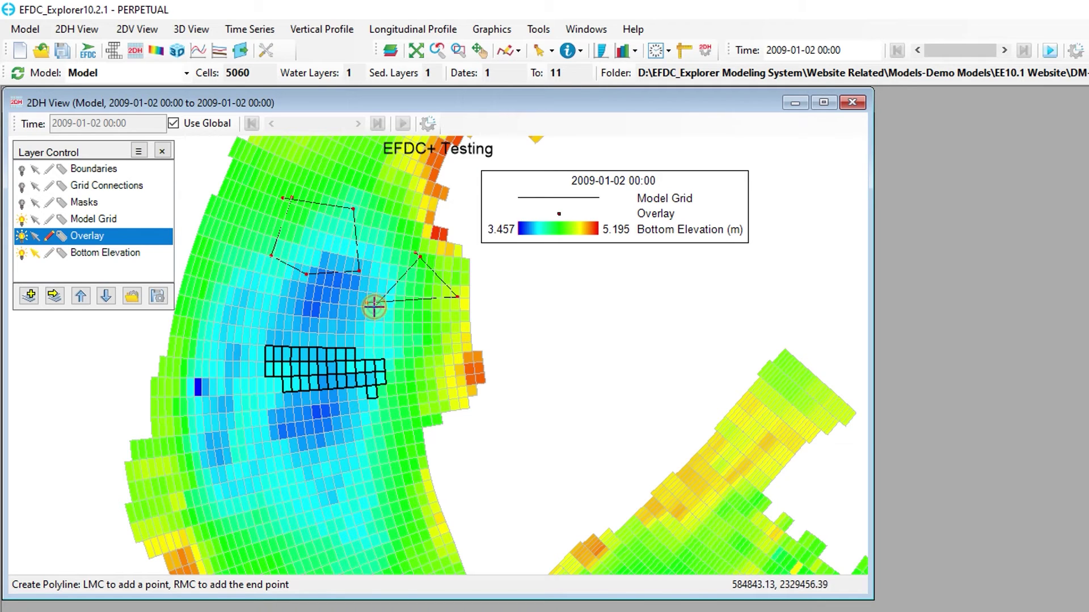
{"action": "left_click", "coordinate": [76, 28]}
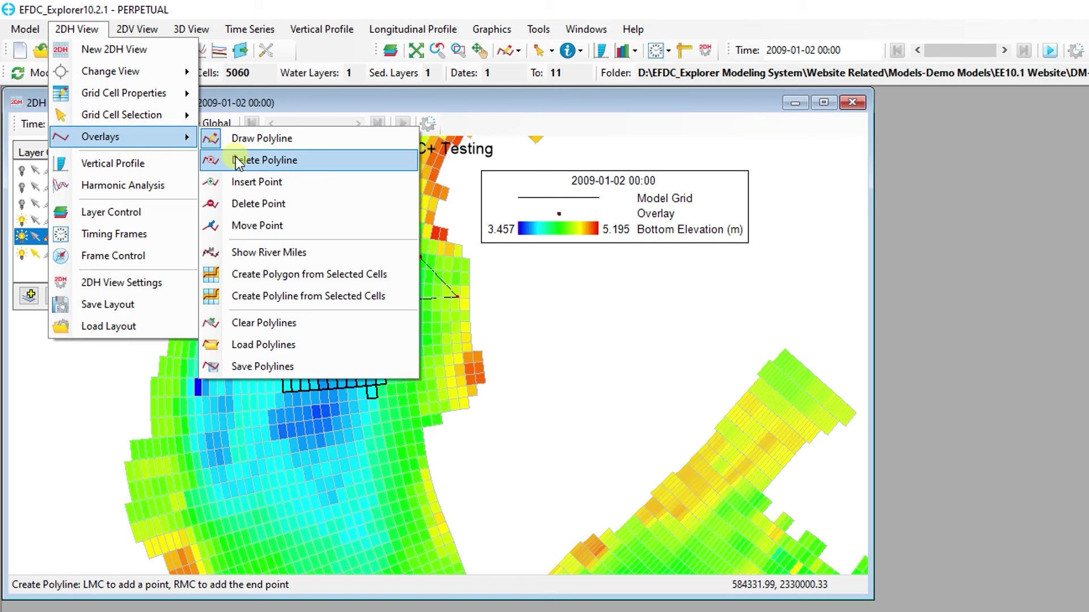
Delete the east-shore polyline so only the north-basin outline remains.
{"action": "left_click", "coordinate": [237, 163]}
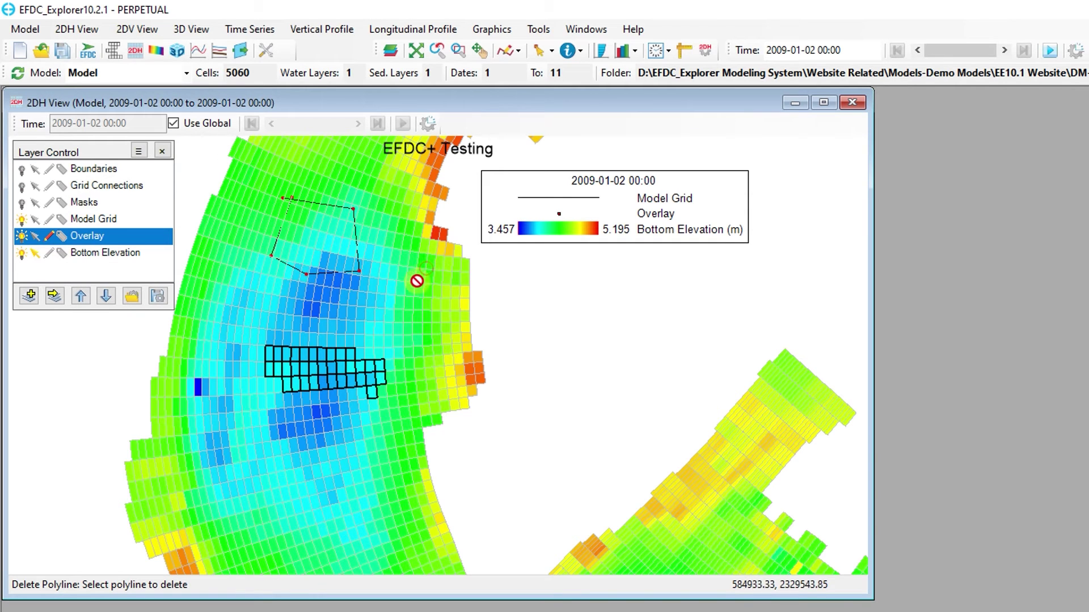
{"action": "left_click", "coordinate": [79, 28]}
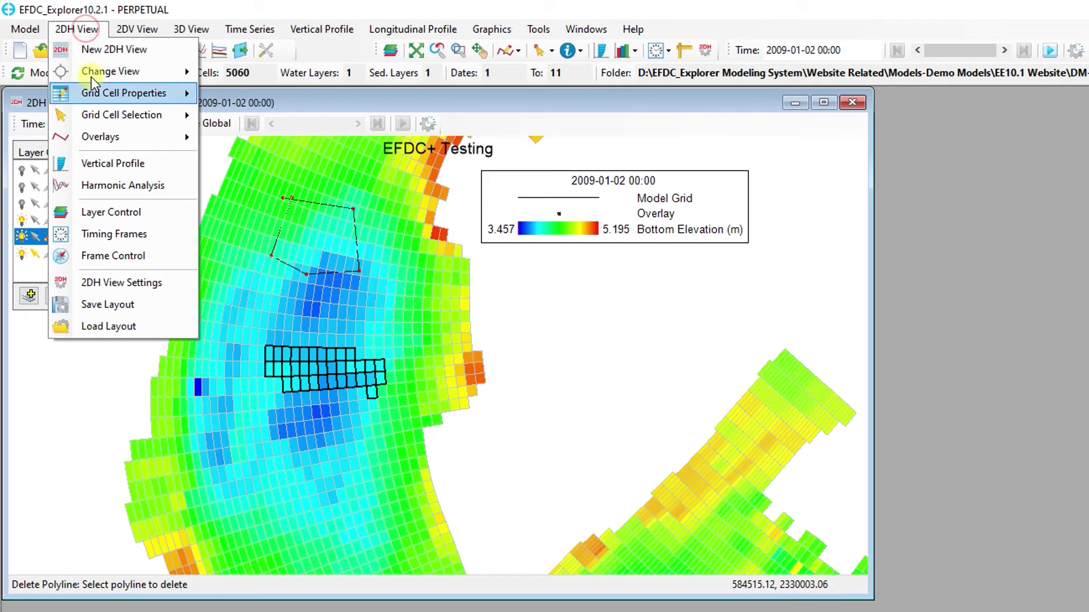
{"action": "mouse_move", "coordinate": [118, 142]}
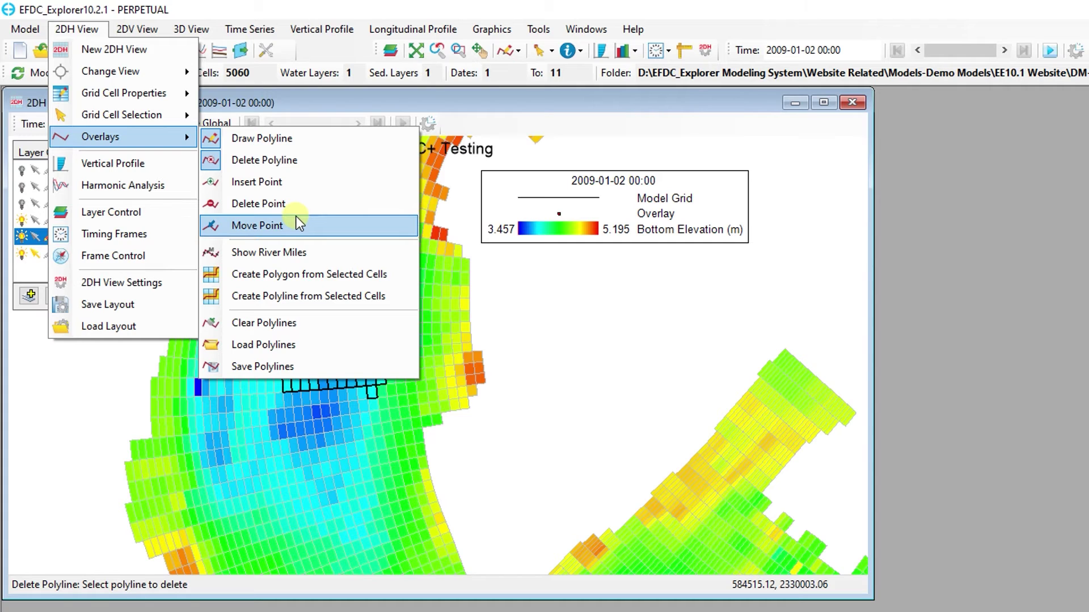
Label the north-basin polyline with river miles in kilometres at 1 km intervals, starting at 0.
{"action": "left_click", "coordinate": [290, 253]}
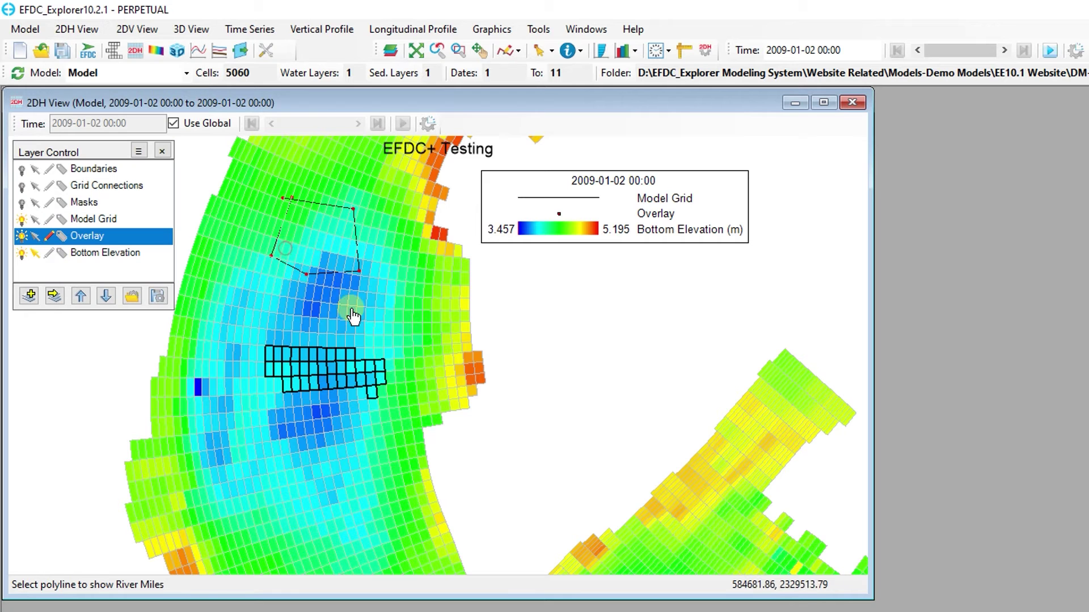
{"action": "left_click", "coordinate": [329, 207]}
{"action": "left_click_drag", "start_coordinate": [748, 342], "coordinate": [418, 268]}
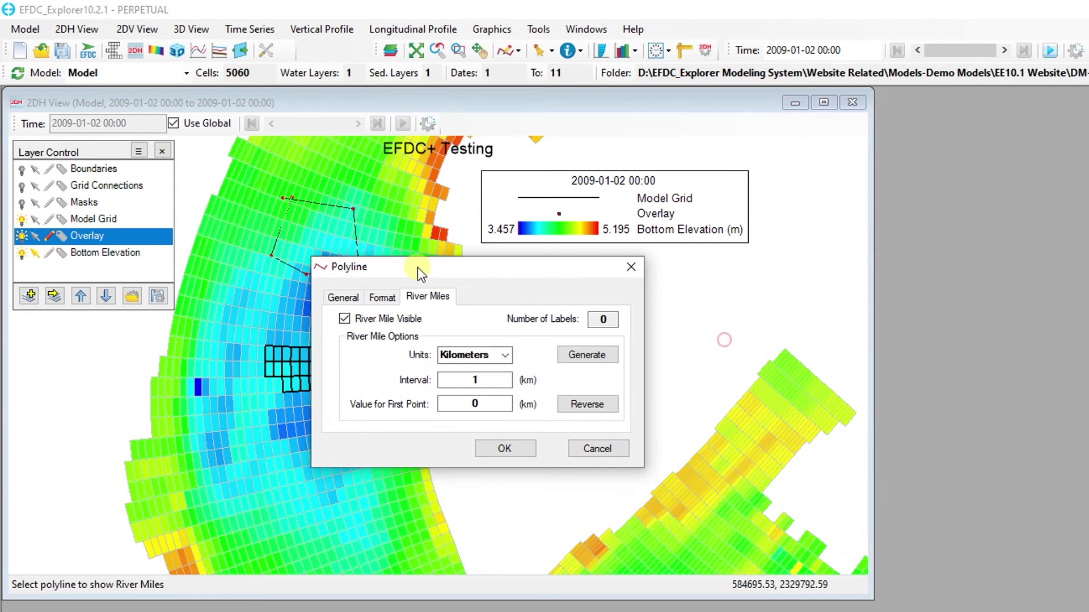
{"action": "left_click", "coordinate": [508, 449]}
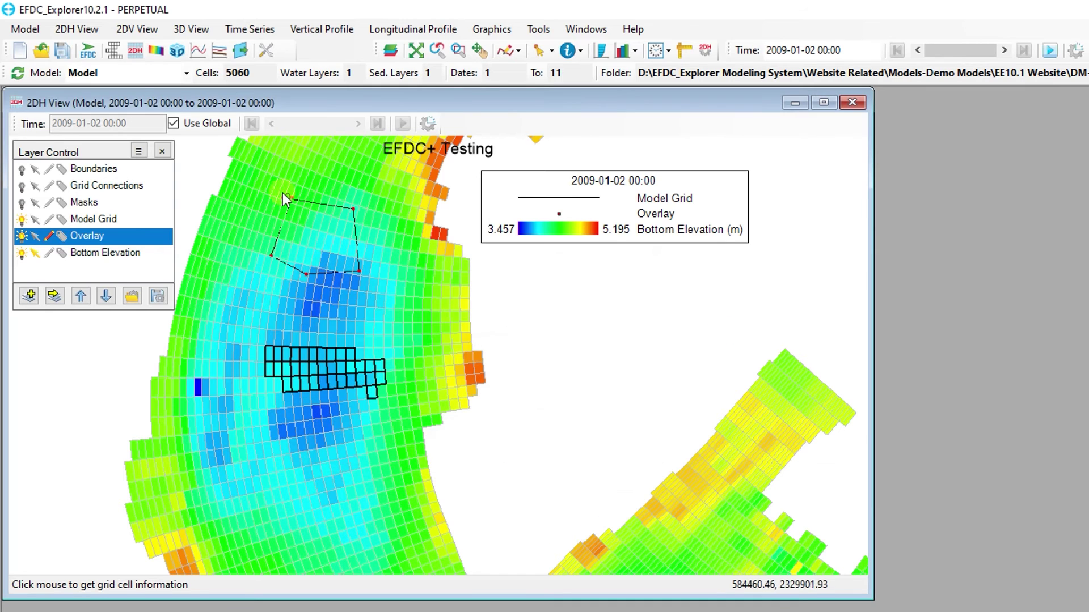
{"action": "left_click", "coordinate": [85, 30]}
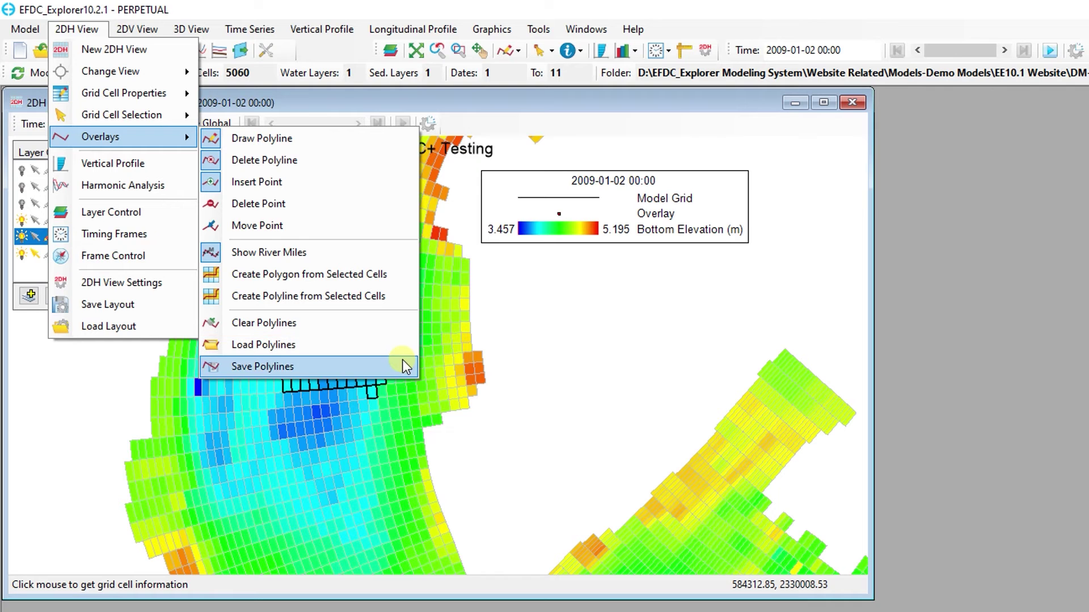
Export the polylines to polyline.p2d in the model's analysis folder.
{"action": "left_click", "coordinate": [379, 365]}
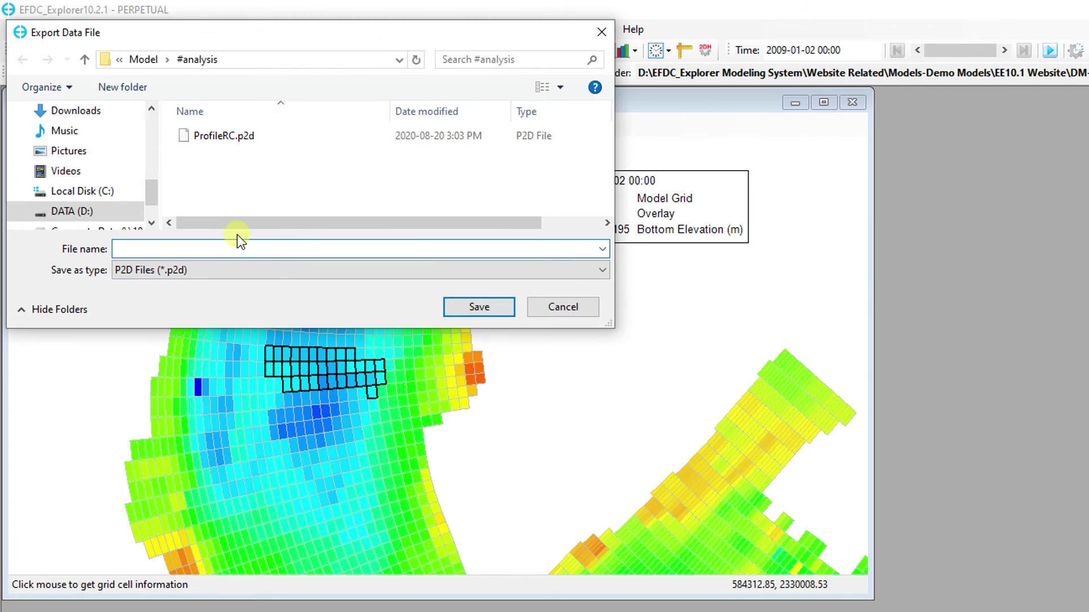
{"action": "type", "text": "polyline"}
{"action": "key", "text": "Return"}
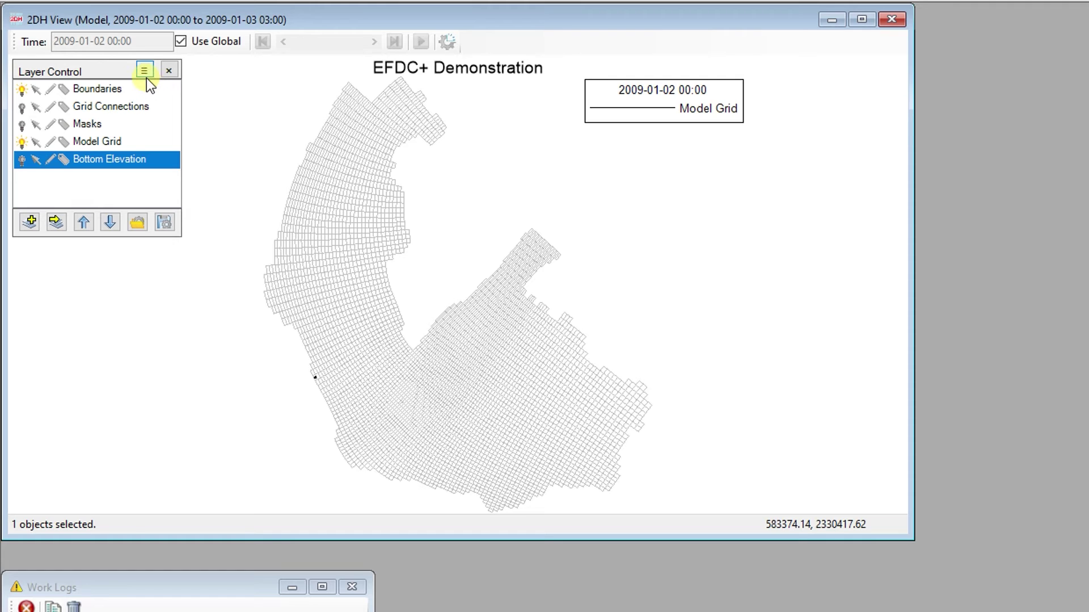
{"action": "left_click", "coordinate": [145, 71]}
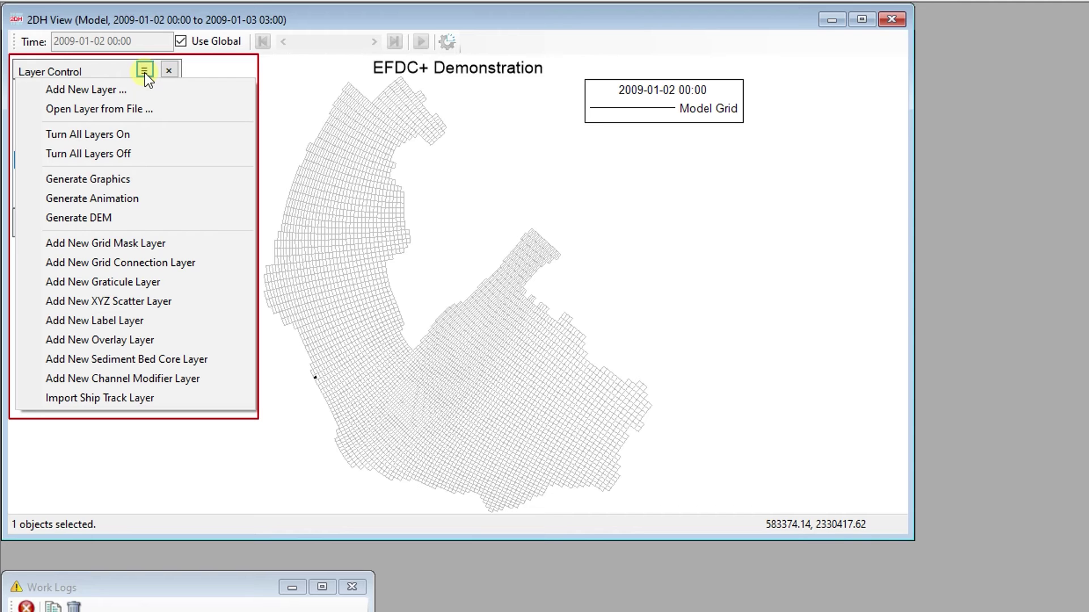
{"action": "left_click", "coordinate": [215, 68]}
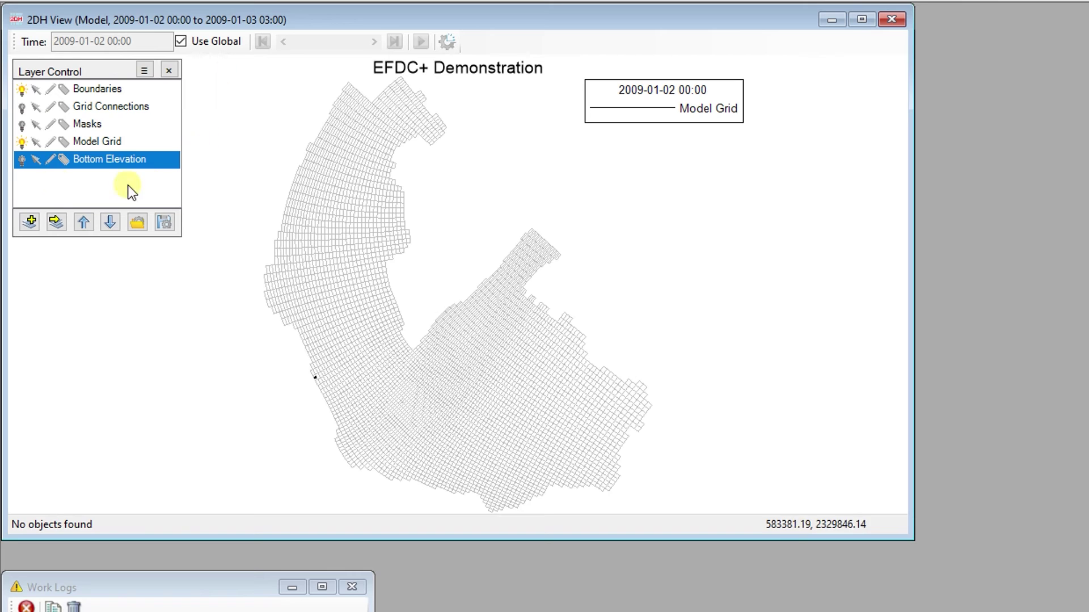
Colour the grid by Bottom Elevation, show cell 4731's details, and label the Boundaries layer.
{"action": "left_click", "coordinate": [21, 160]}
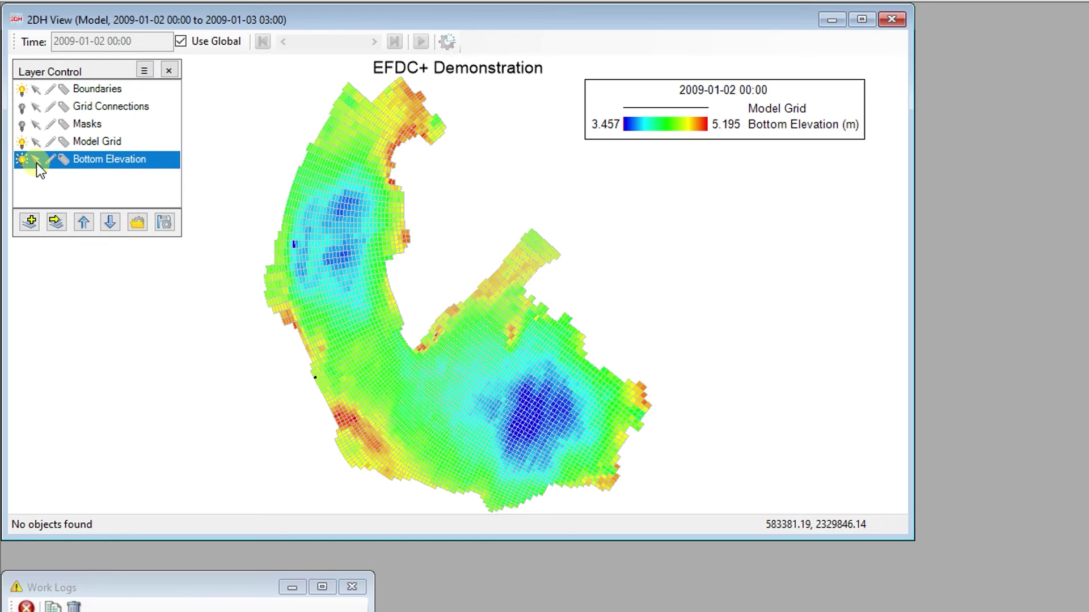
{"action": "left_click", "coordinate": [36, 160]}
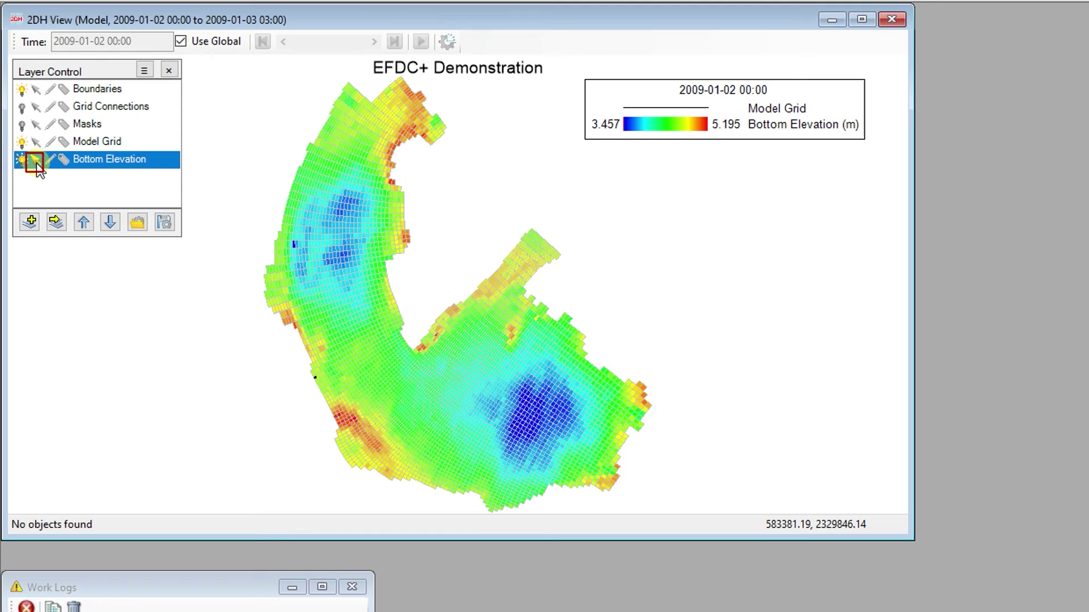
{"action": "left_click", "coordinate": [338, 143]}
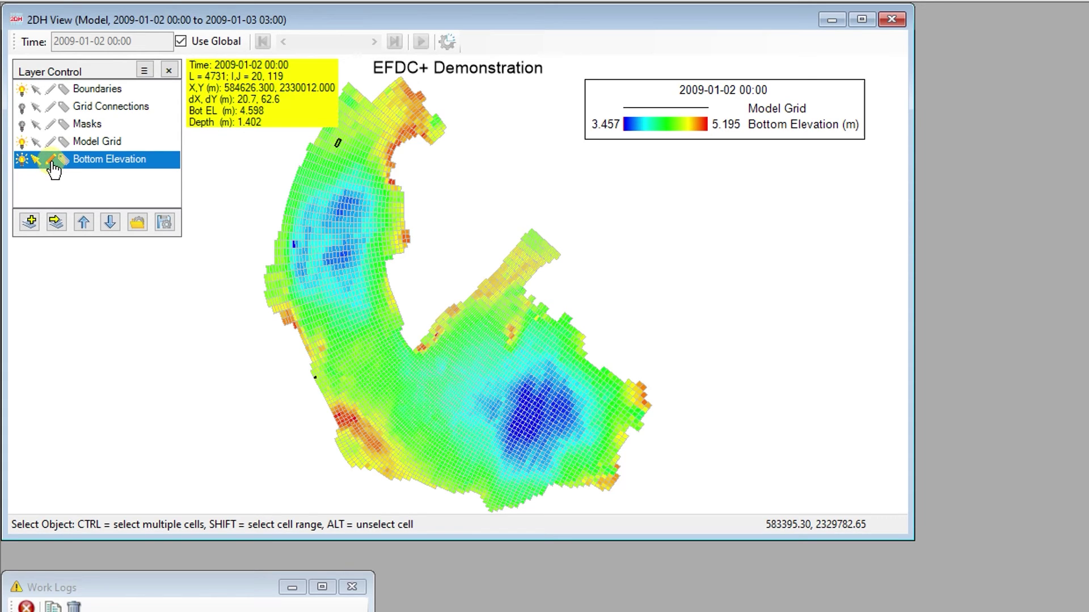
{"action": "left_click", "coordinate": [134, 86]}
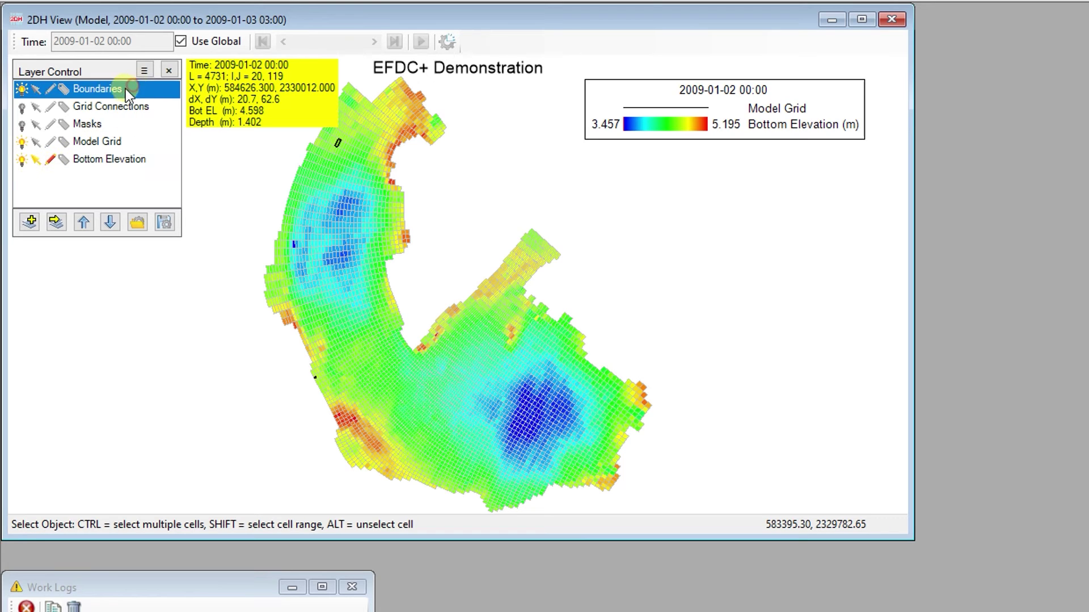
{"action": "left_click", "coordinate": [66, 89]}
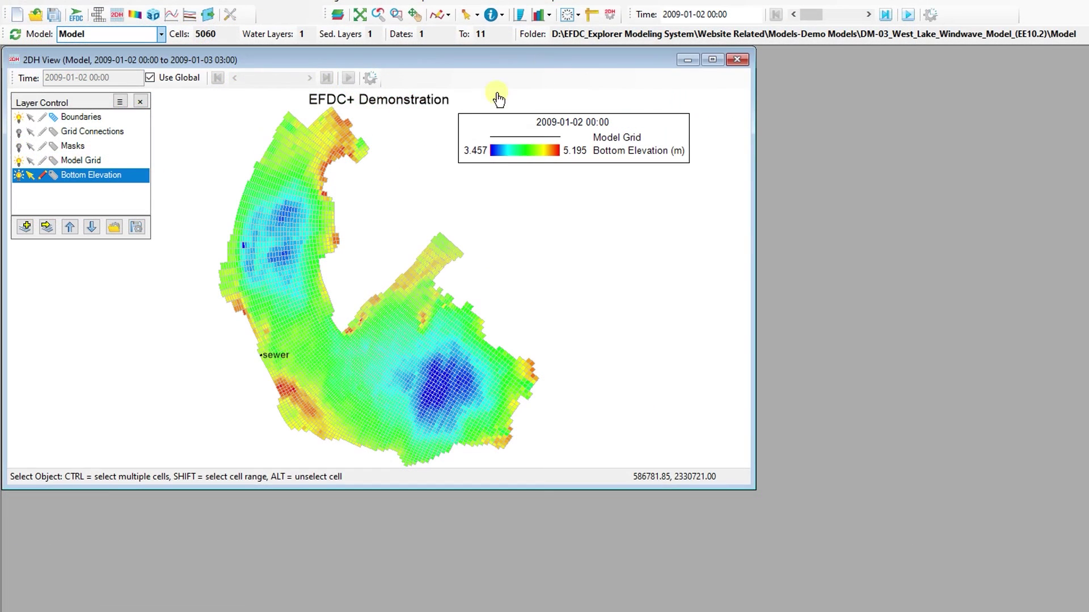
Add a timing frame for the sewer flow boundary group.
{"action": "left_click", "coordinate": [574, 15]}
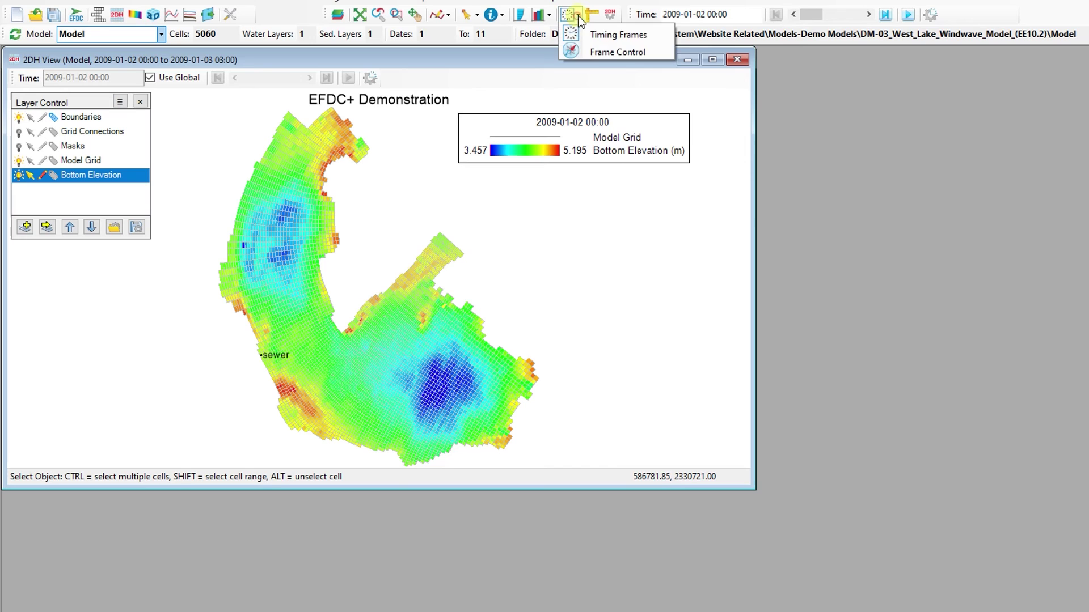
{"action": "left_click", "coordinate": [583, 30]}
{"action": "left_click", "coordinate": [346, 263]}
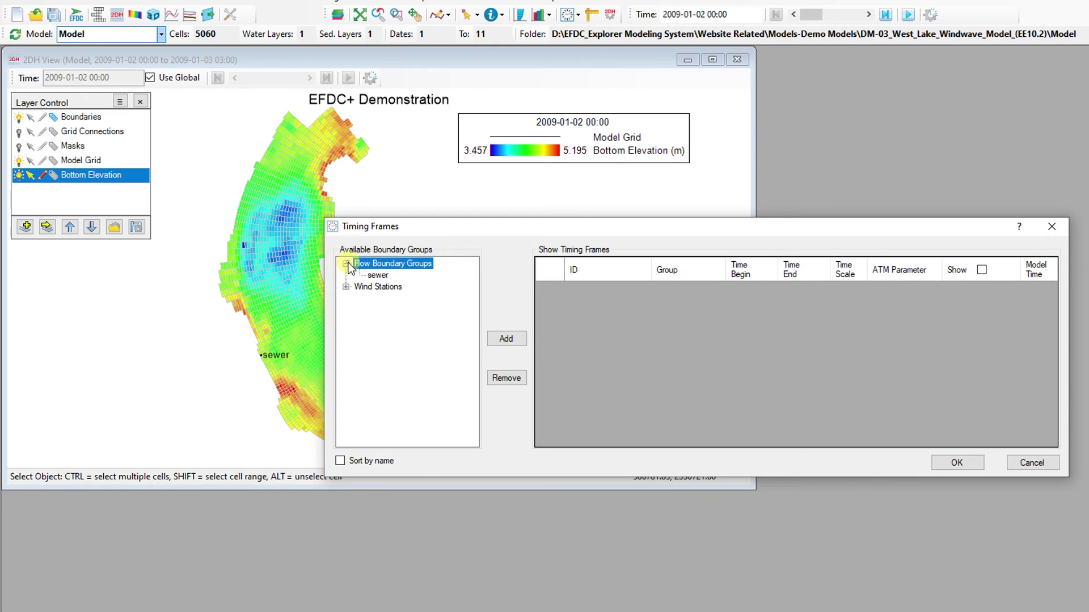
{"action": "left_click", "coordinate": [377, 276]}
{"action": "left_click", "coordinate": [505, 340]}
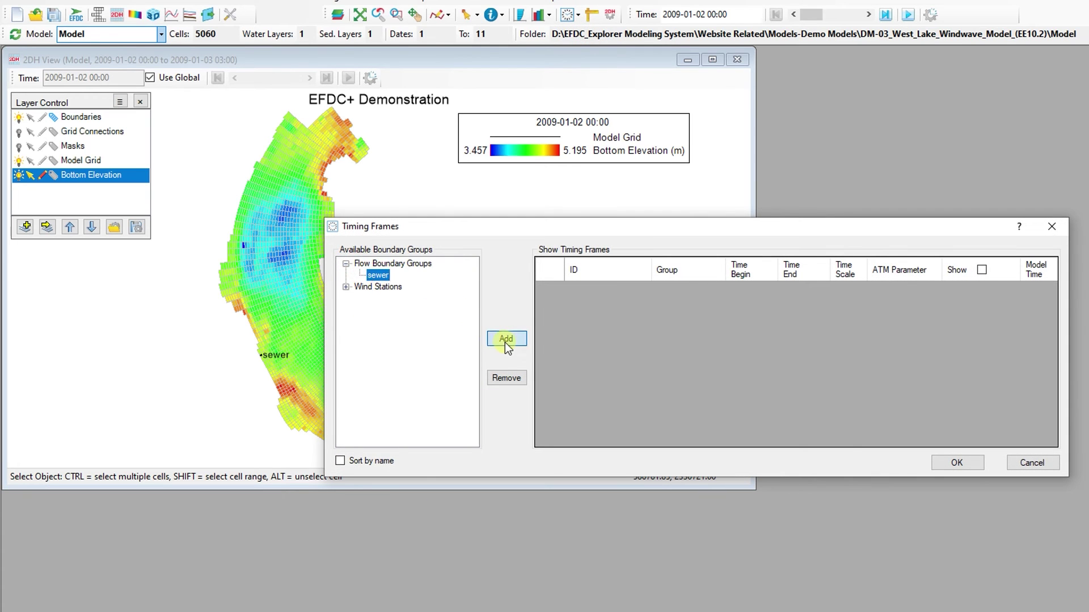
{"action": "left_click", "coordinate": [957, 463]}
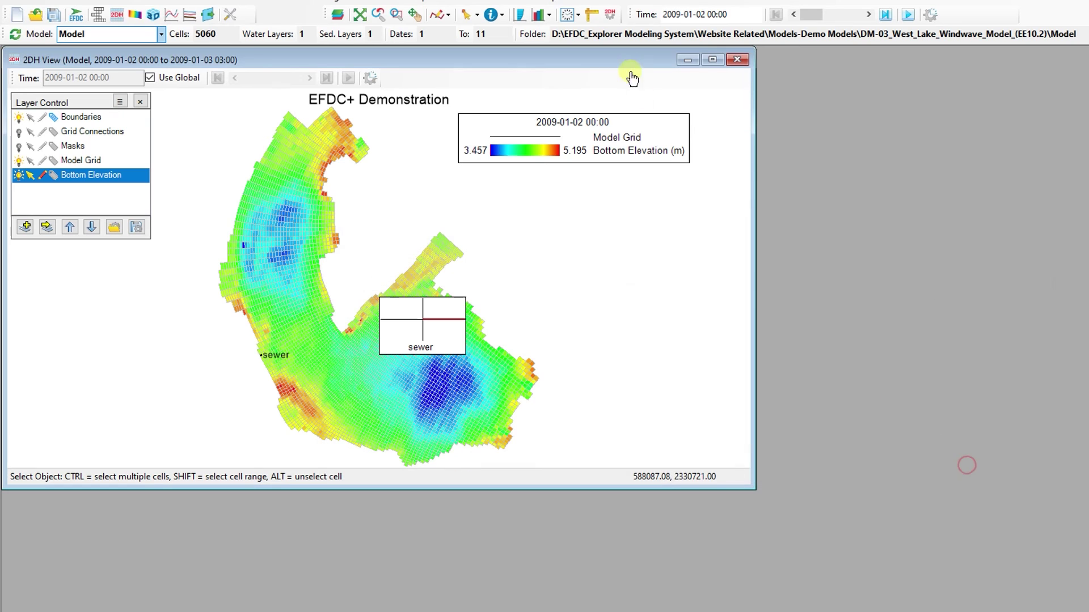
Show the scale bar and move the sewer timing frame to the map's upper right.
{"action": "left_click", "coordinate": [574, 15]}
{"action": "left_click", "coordinate": [597, 52]}
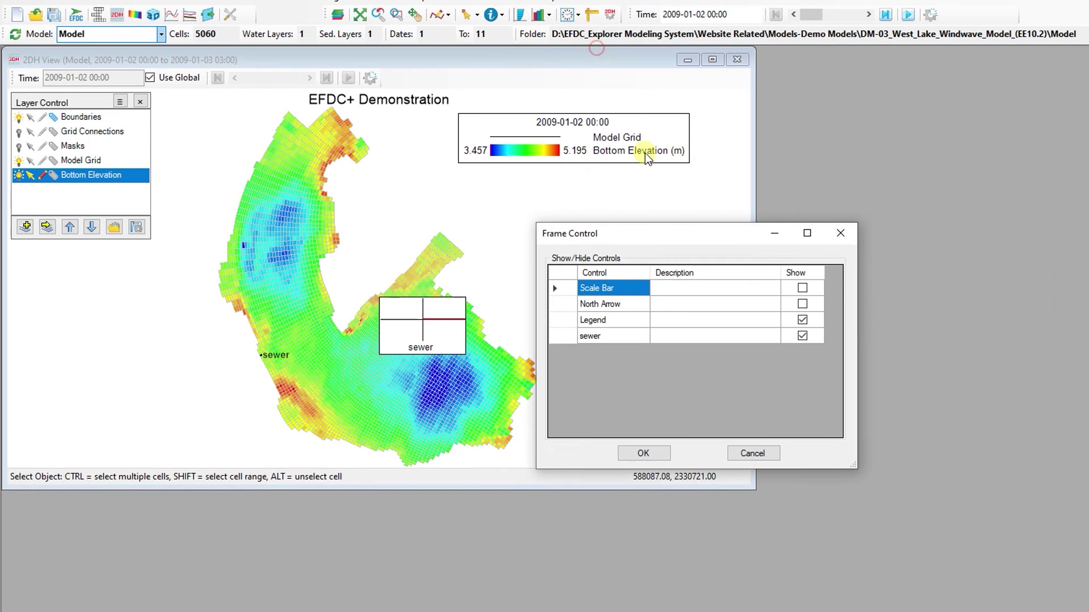
{"action": "left_click", "coordinate": [803, 290]}
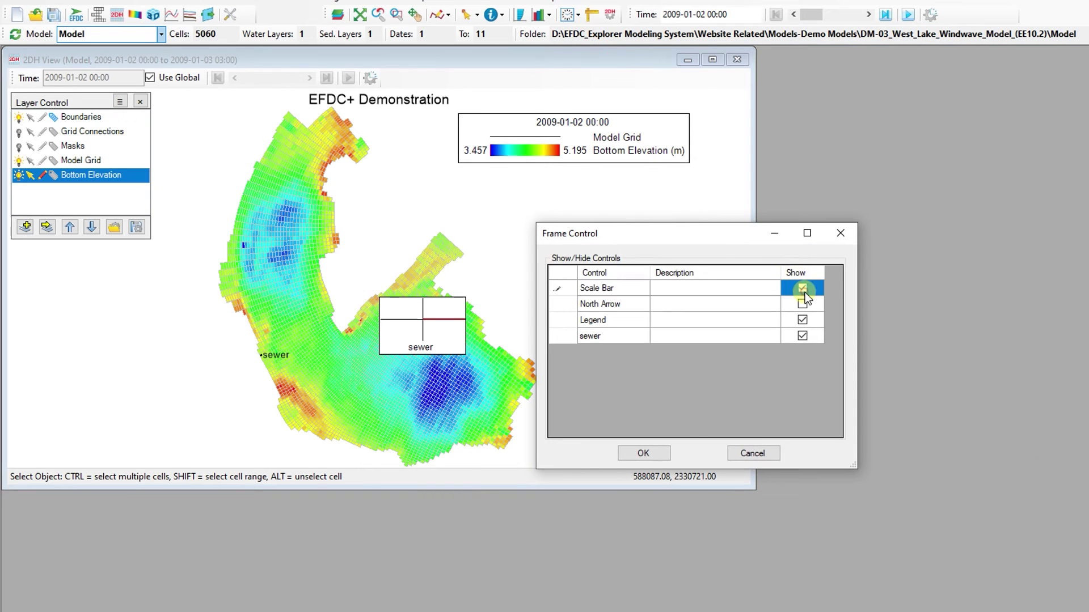
{"action": "left_click", "coordinate": [644, 452]}
{"action": "left_click_drag", "start_coordinate": [412, 334], "coordinate": [588, 232]}
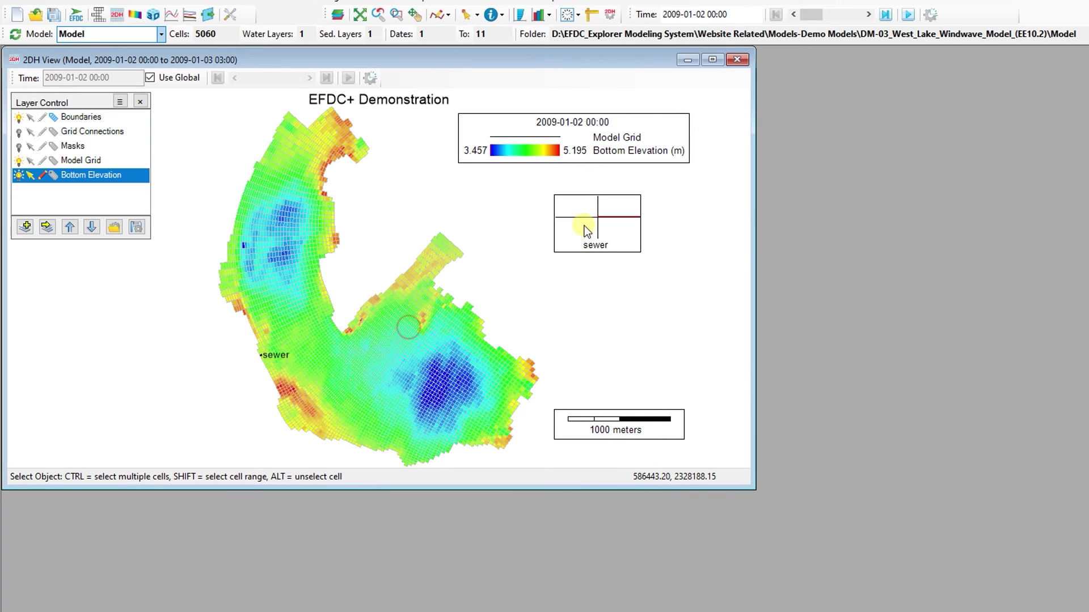
Save the layout, then turn off Bottom Elevation and Boundaries and hide the sewer frame and scale bar.
{"action": "left_click", "coordinate": [137, 227]}
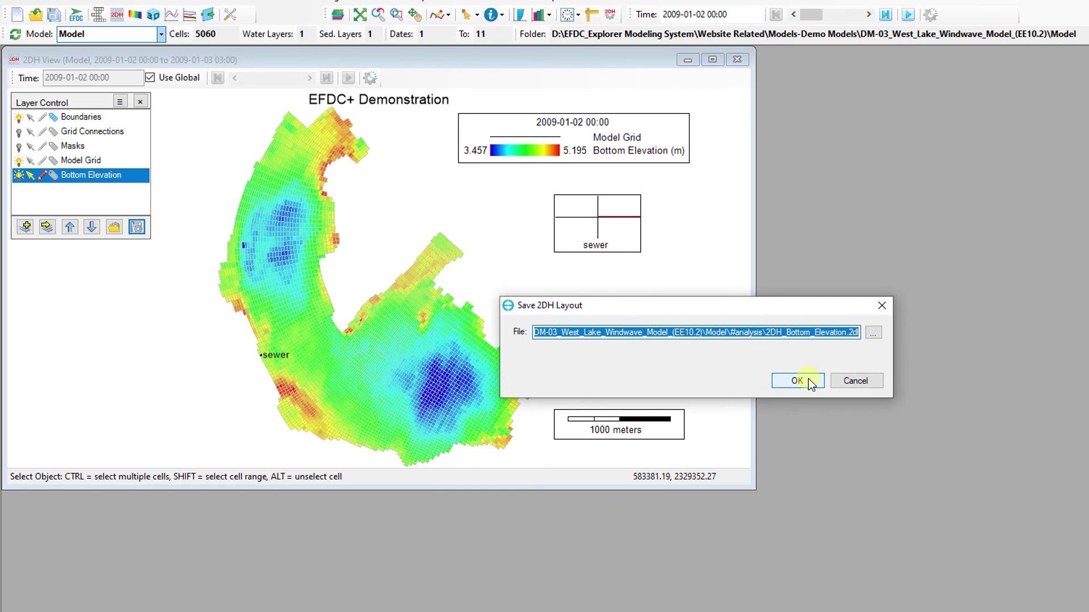
{"action": "left_click", "coordinate": [807, 379]}
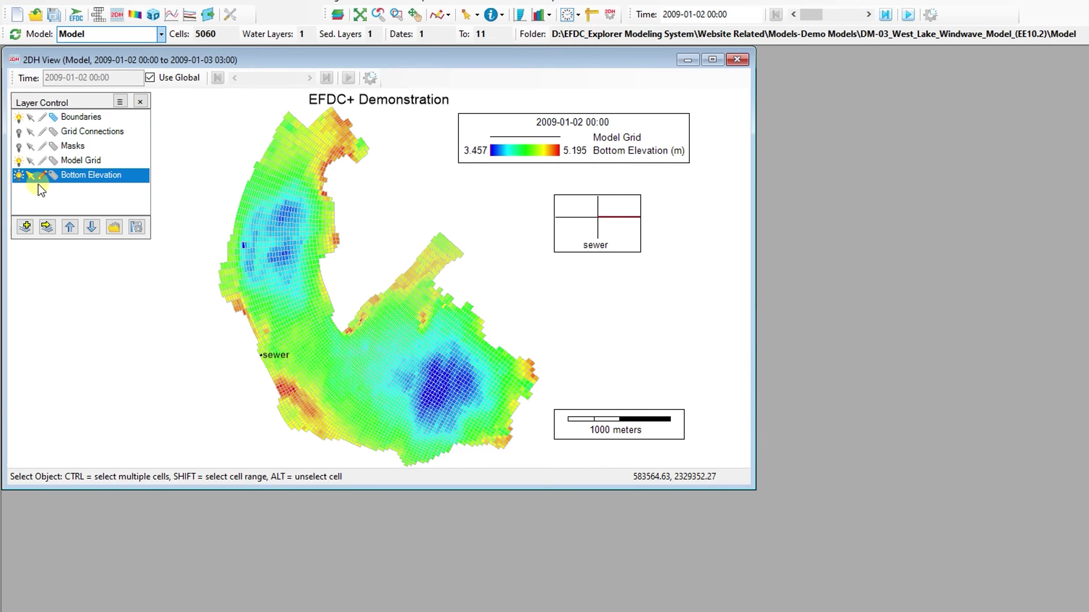
{"action": "left_click", "coordinate": [20, 176]}
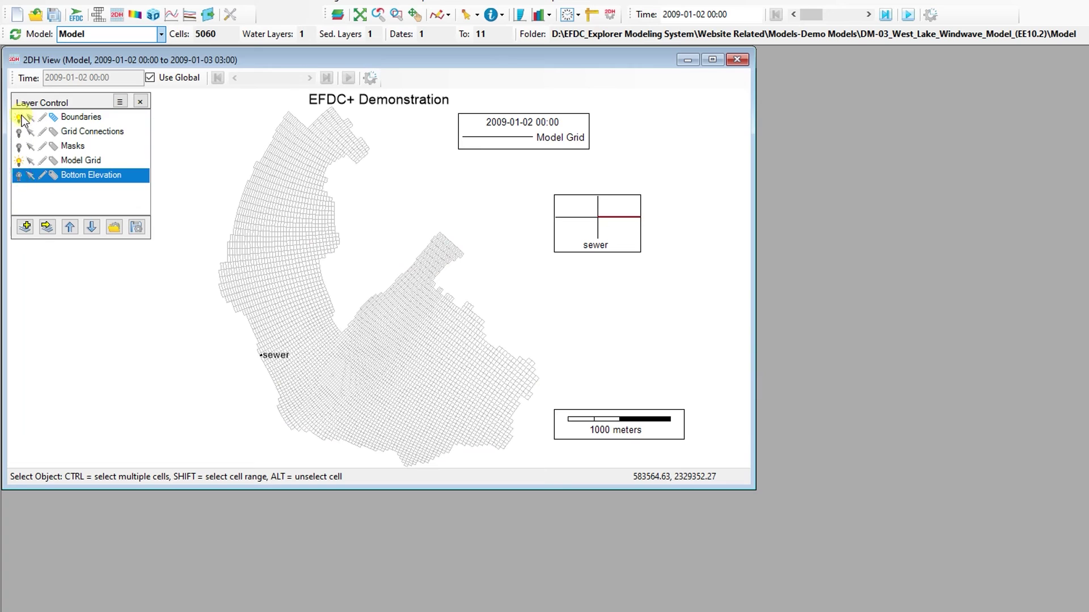
{"action": "left_click", "coordinate": [19, 117]}
{"action": "right_click", "coordinate": [575, 238]}
{"action": "left_click", "coordinate": [601, 265]}
{"action": "right_click", "coordinate": [612, 417]}
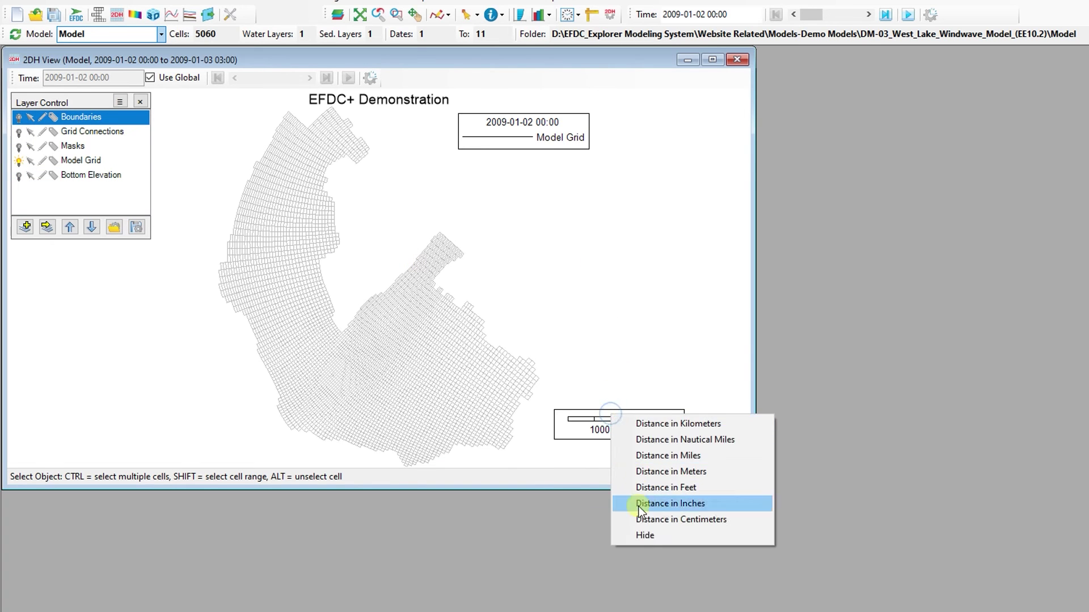
{"action": "left_click", "coordinate": [638, 521]}
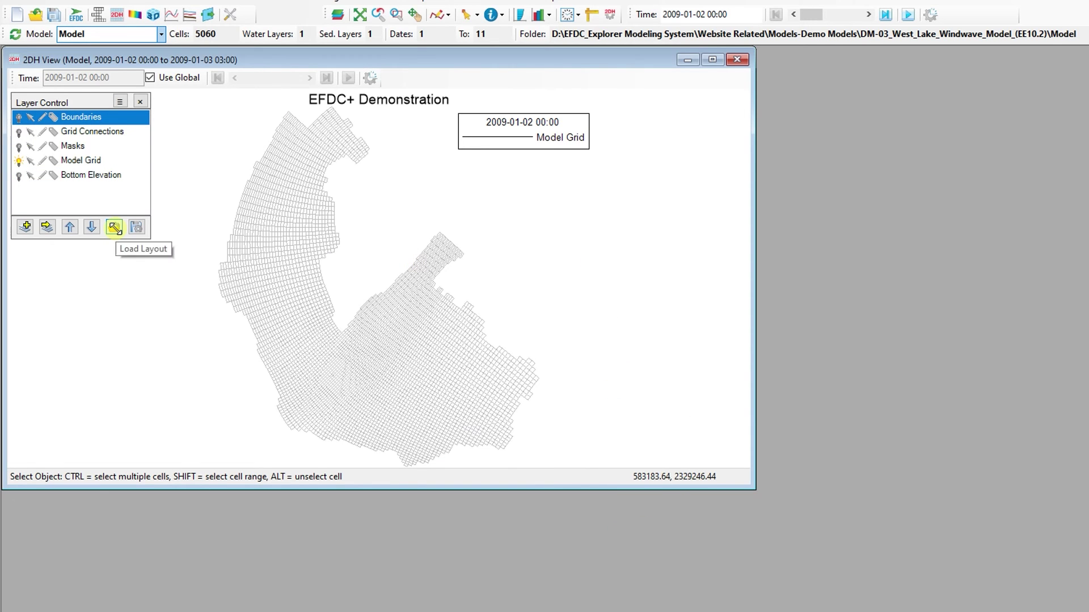
Reload the 2DH_Bottom_Elevation layout with Load Layer Settings ticked.
{"action": "left_click", "coordinate": [115, 228]}
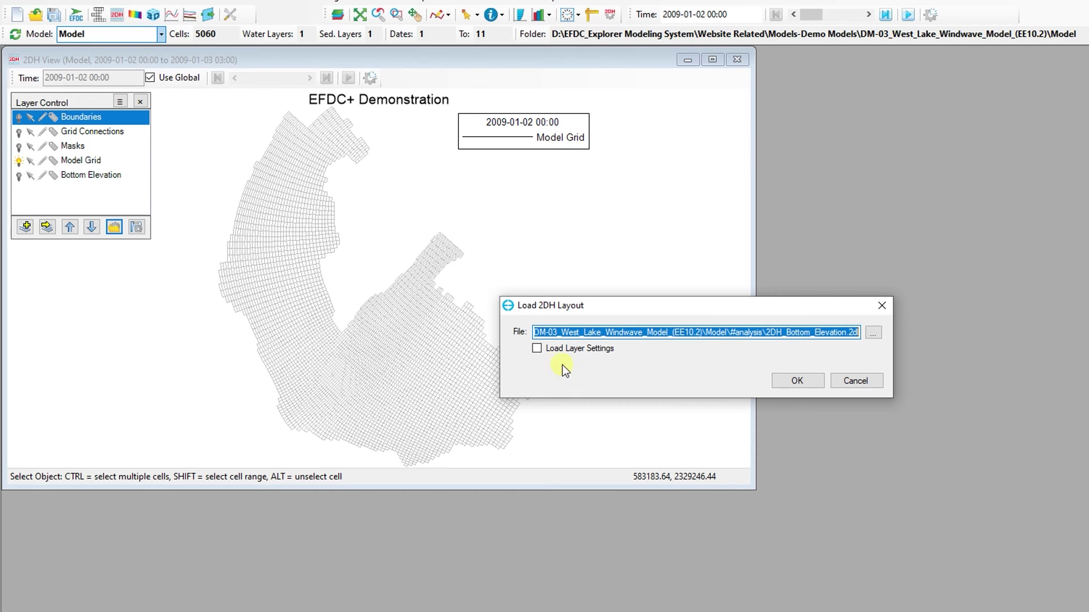
{"action": "left_click", "coordinate": [538, 350]}
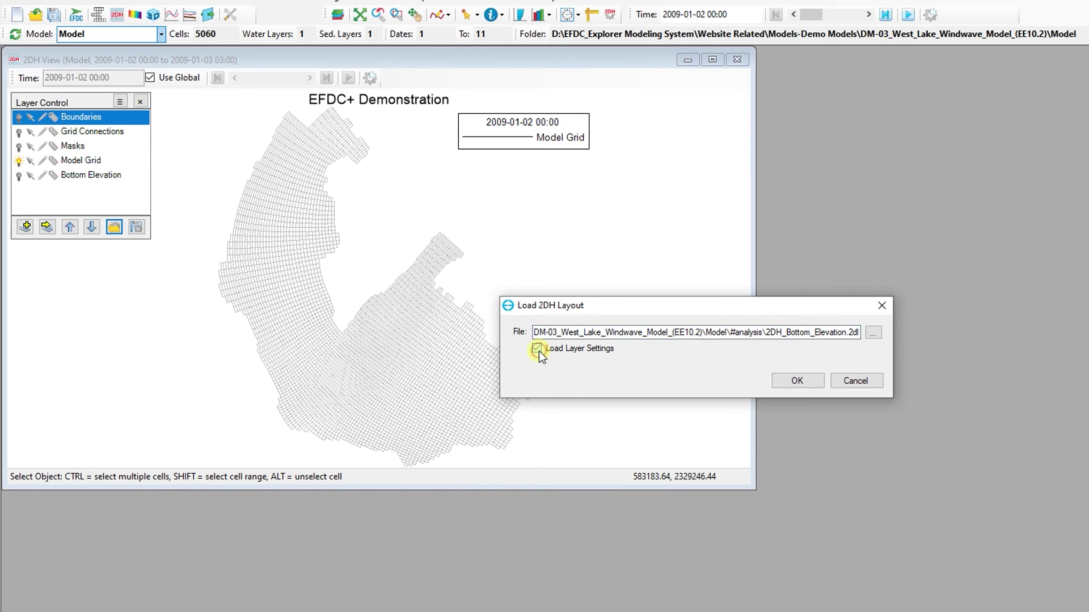
{"action": "left_click", "coordinate": [792, 382]}
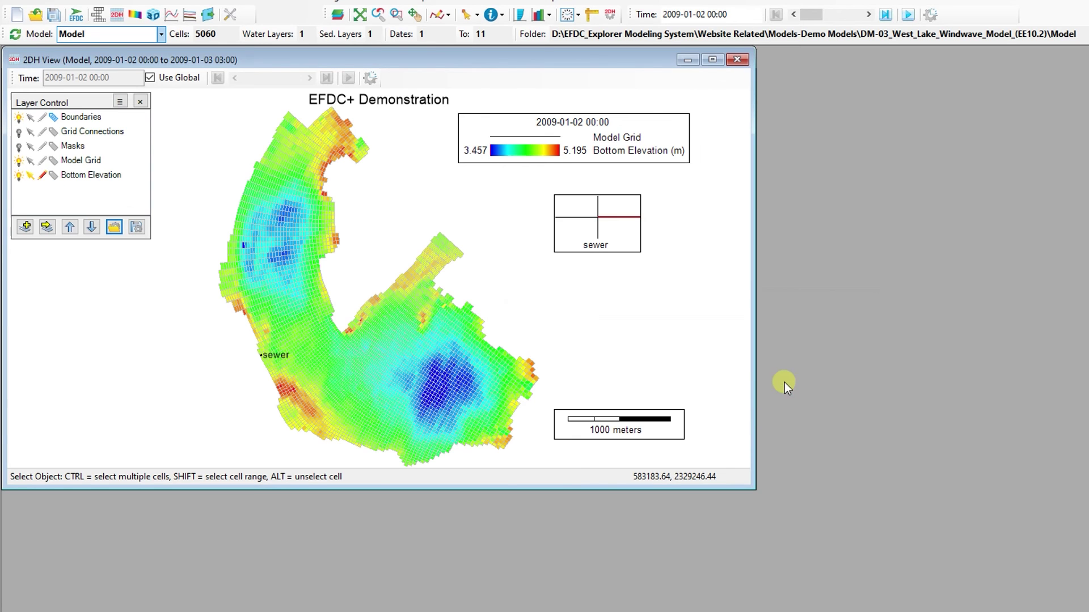
Hide the sewer legend box and the 1000-meter scale bar.
{"action": "right_click", "coordinate": [618, 246]}
{"action": "left_click", "coordinate": [651, 267]}
{"action": "right_click", "coordinate": [652, 424]}
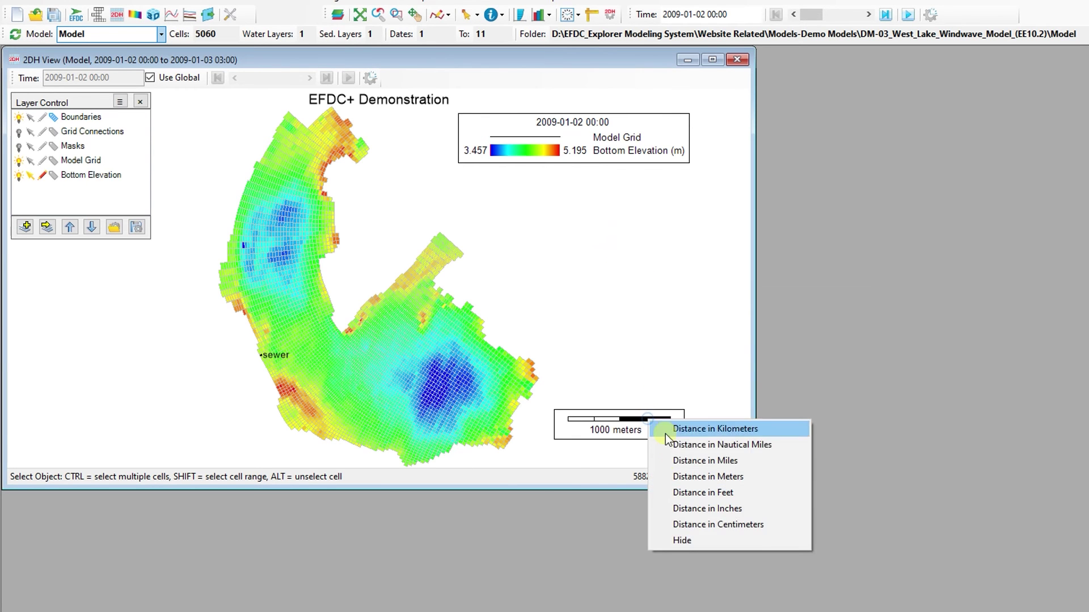
{"action": "left_click", "coordinate": [684, 539]}
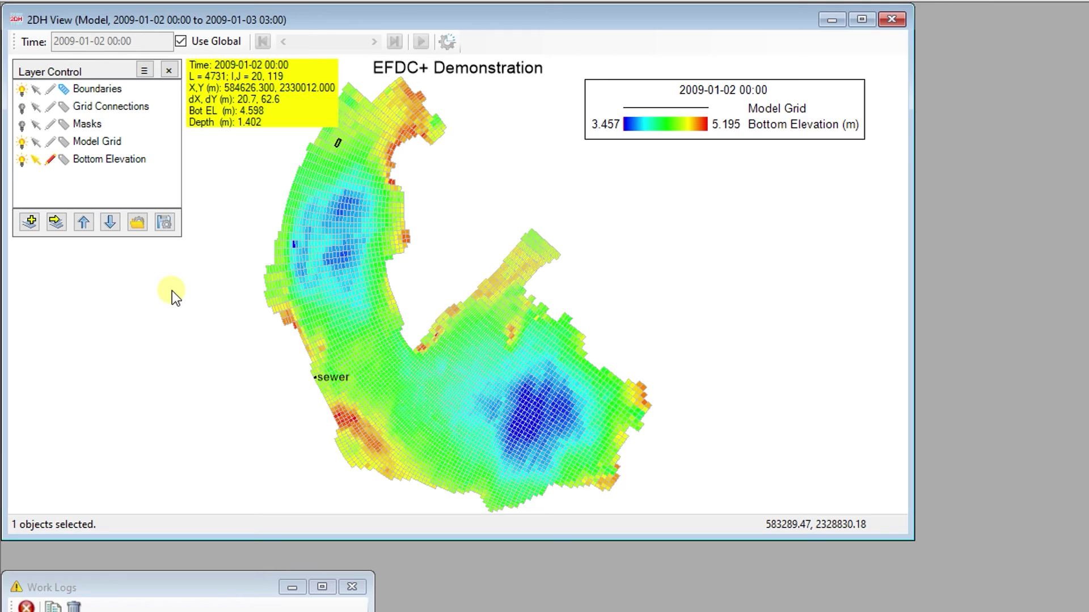
Move Bottom Elevation up in the layer order and back down to the bottom.
{"action": "left_click", "coordinate": [151, 161]}
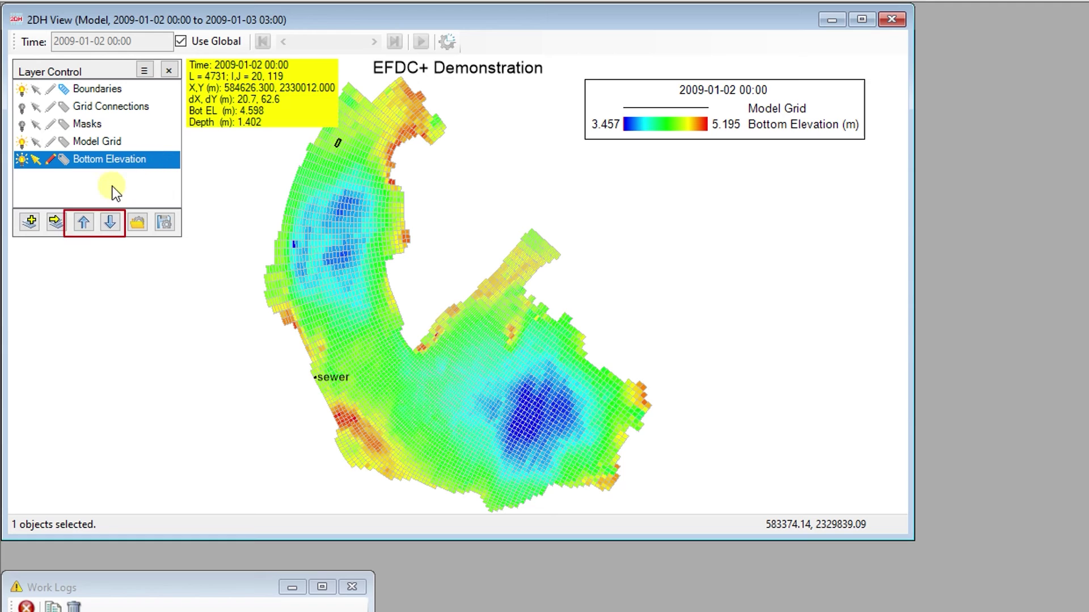
{"action": "left_click", "coordinate": [83, 222]}
{"action": "left_click", "coordinate": [110, 222]}
{"action": "left_click", "coordinate": [145, 162]}
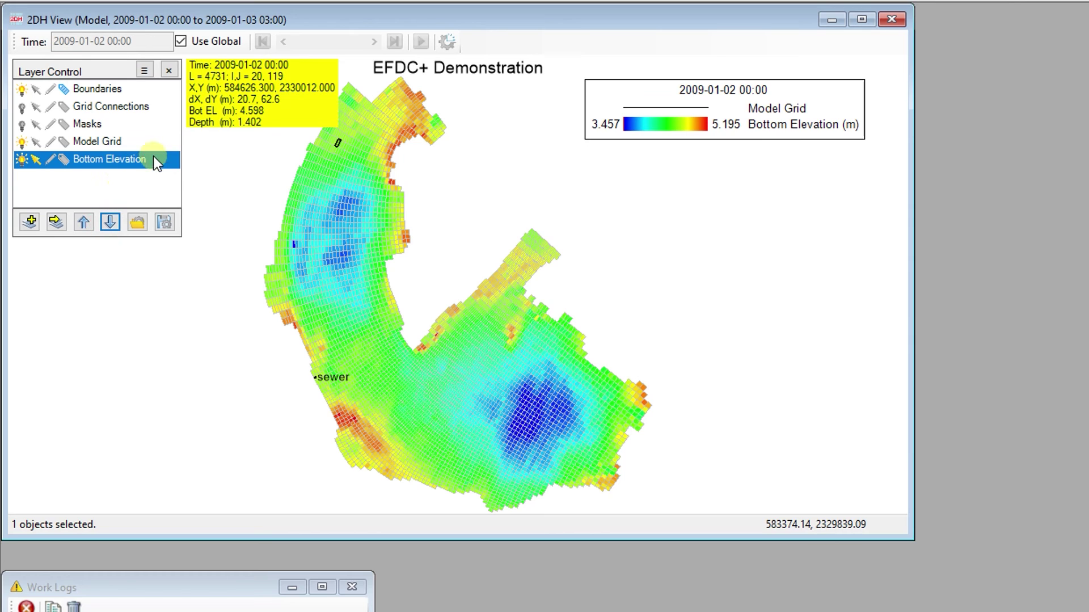
Change the Bottom Elevation layer's colour ramp from rainbow to Earth Relief.
{"action": "right_click", "coordinate": [153, 160]}
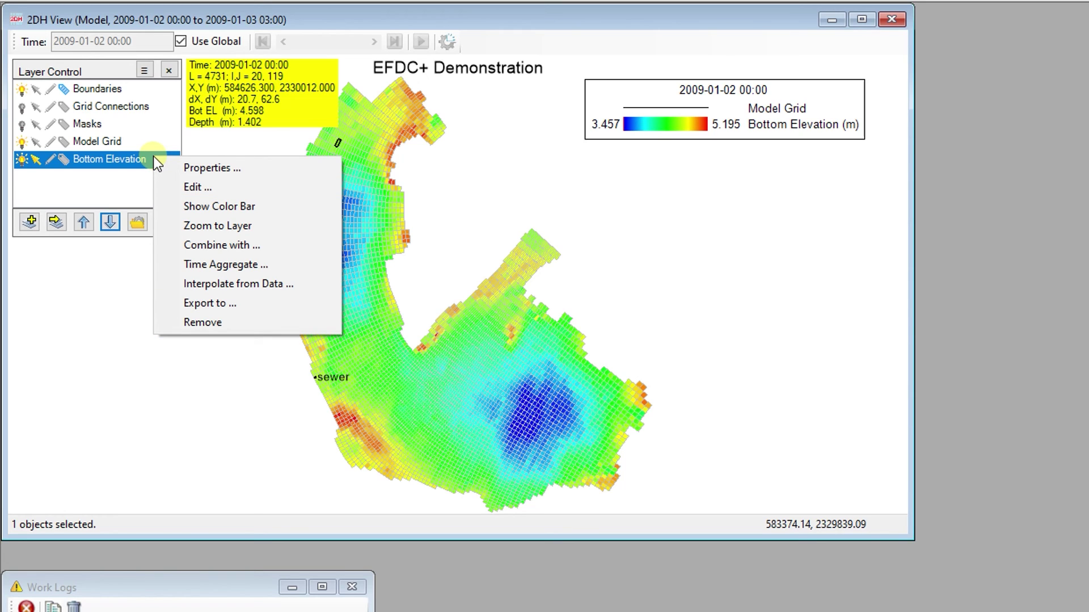
{"action": "left_click", "coordinate": [162, 164]}
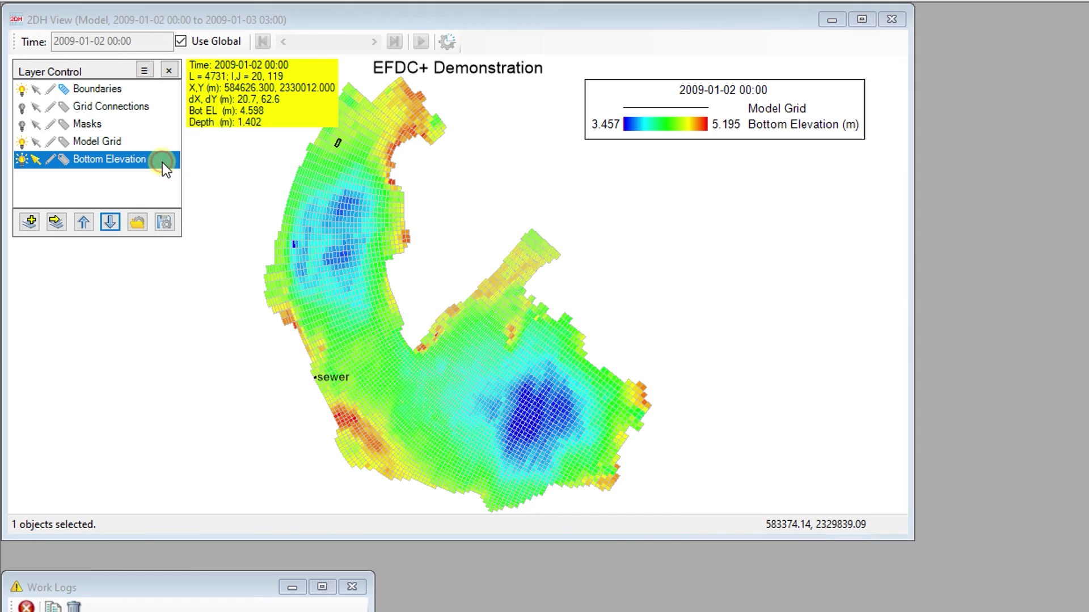
{"action": "left_click_drag", "start_coordinate": [757, 192], "coordinate": [724, 156]}
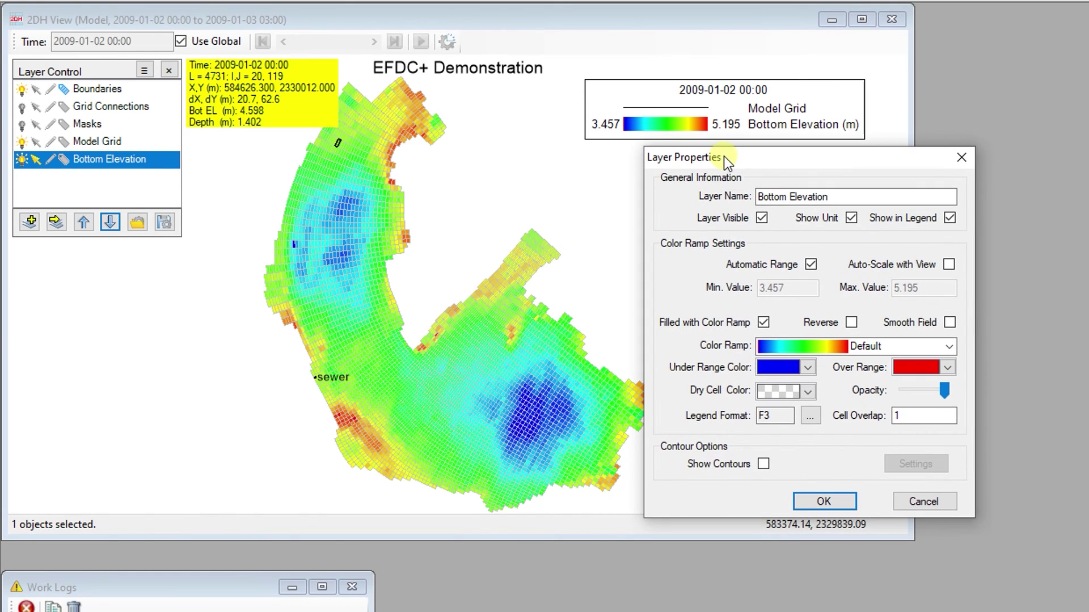
{"action": "left_click", "coordinate": [948, 345]}
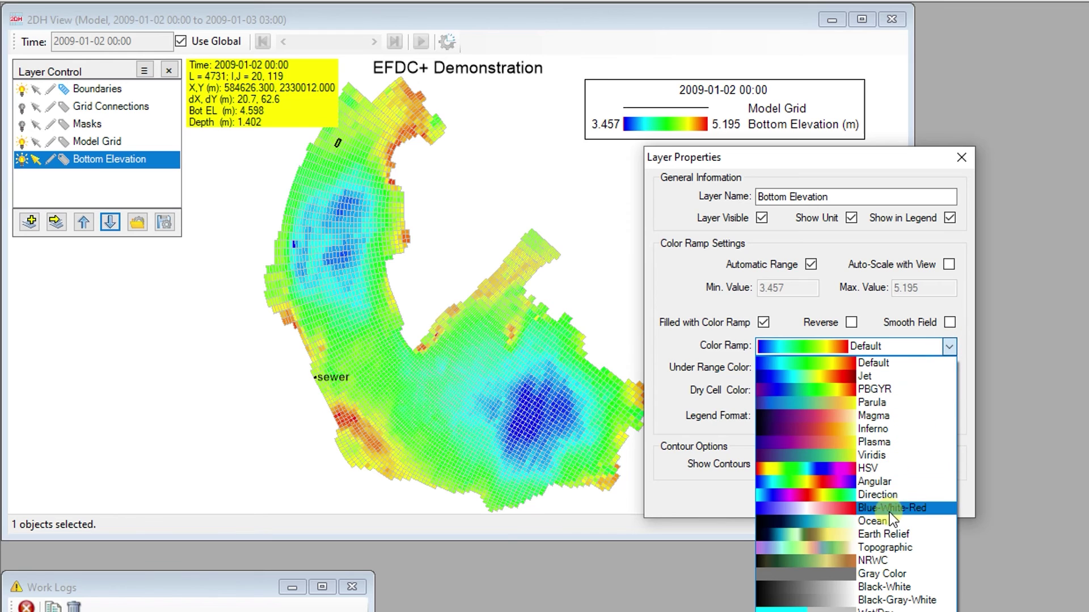
{"action": "left_click", "coordinate": [883, 533]}
{"action": "left_click", "coordinate": [824, 499]}
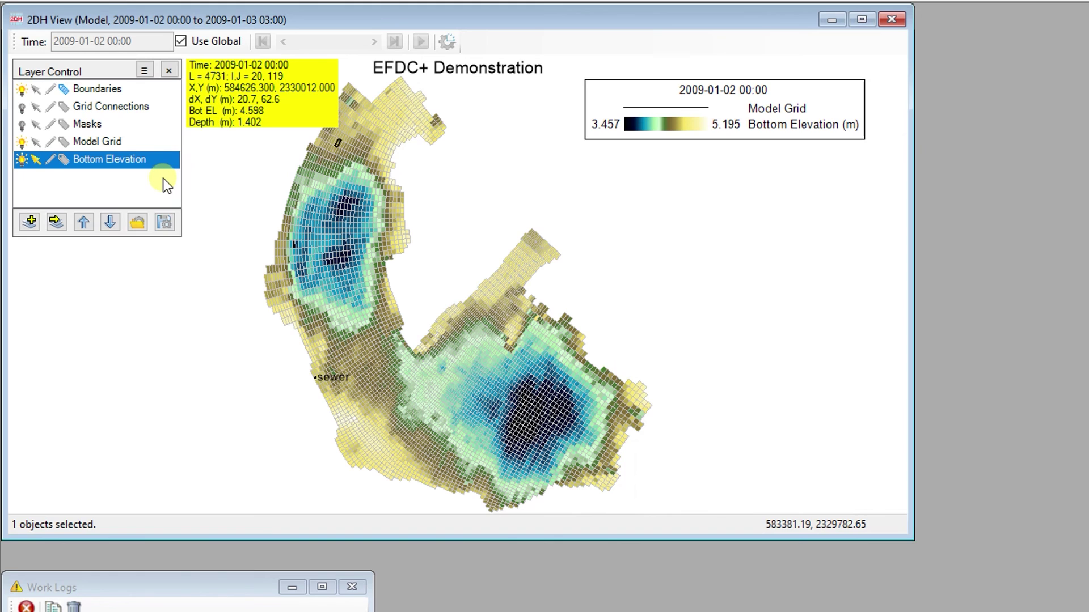
{"action": "left_click", "coordinate": [29, 222]}
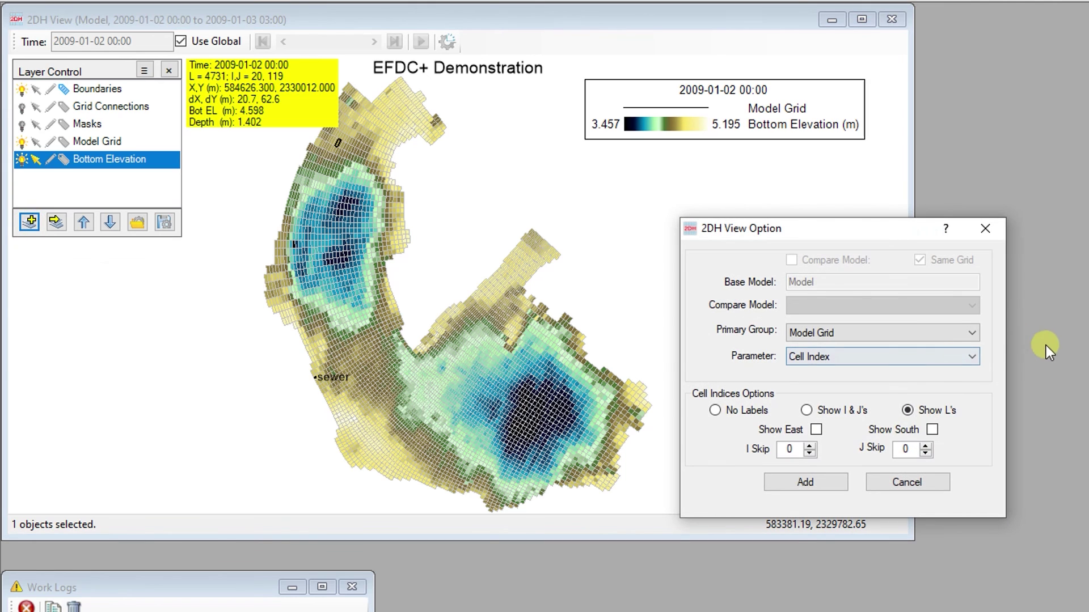
Add a Velocities > Velocity Magnitude layer shown by layer for model layer 1.
{"action": "left_click", "coordinate": [966, 337]}
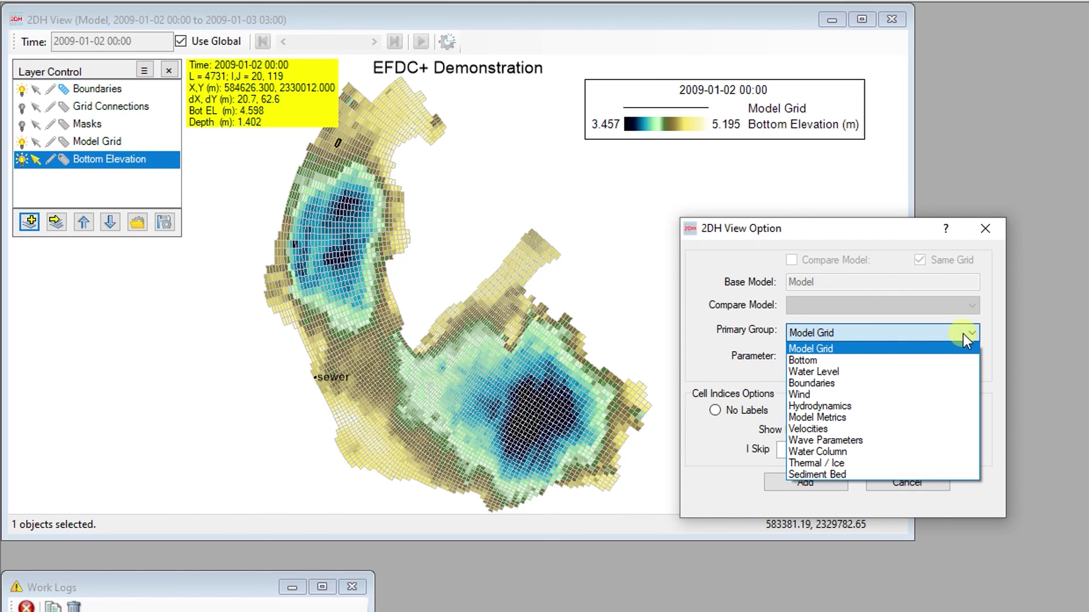
{"action": "left_click", "coordinate": [944, 430]}
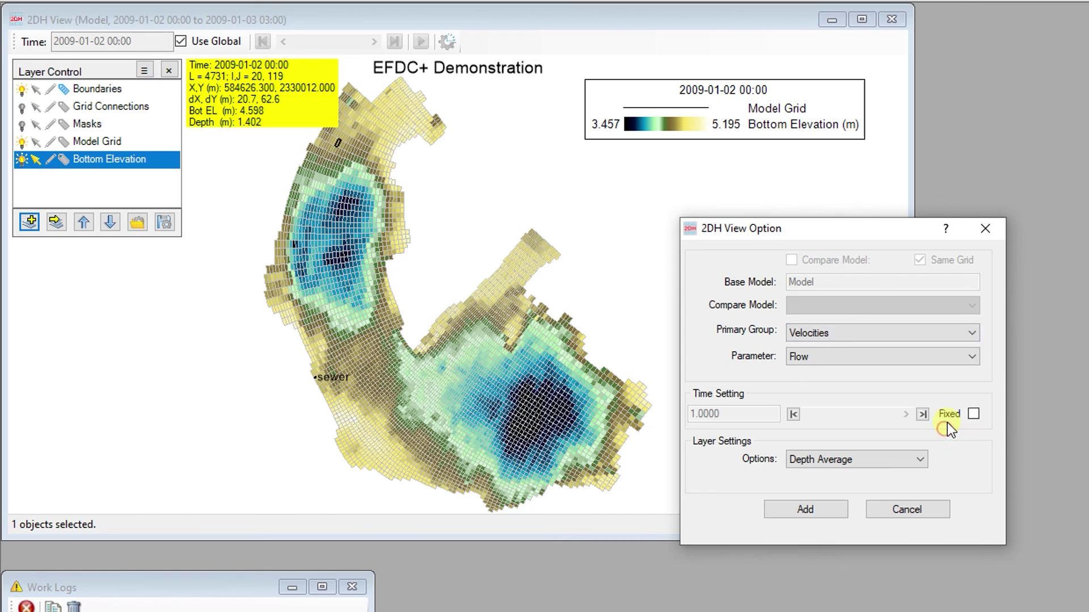
{"action": "left_click", "coordinate": [978, 358]}
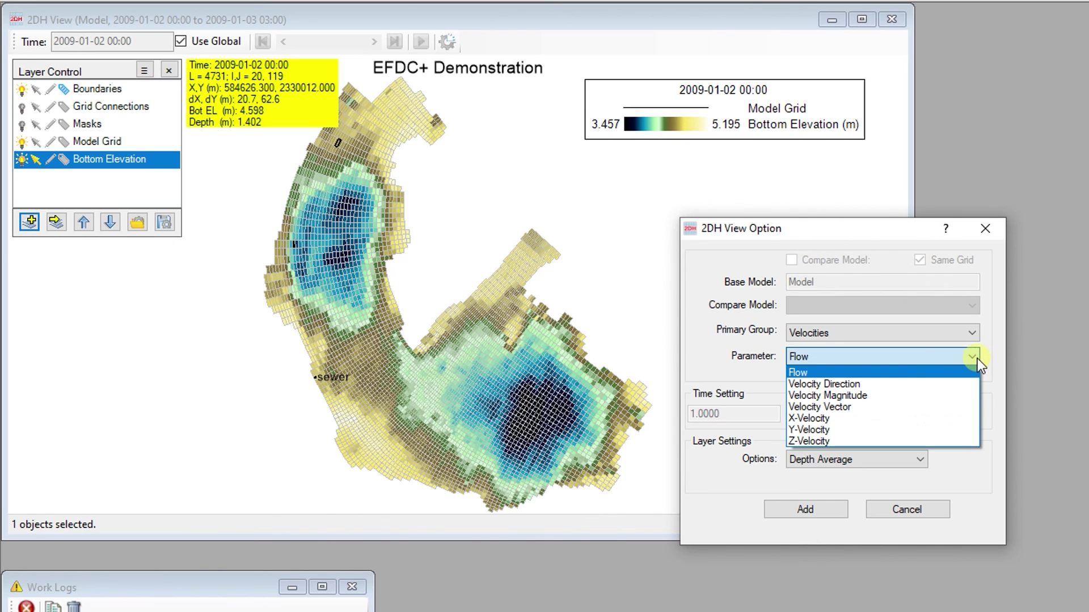
{"action": "left_click", "coordinate": [951, 395]}
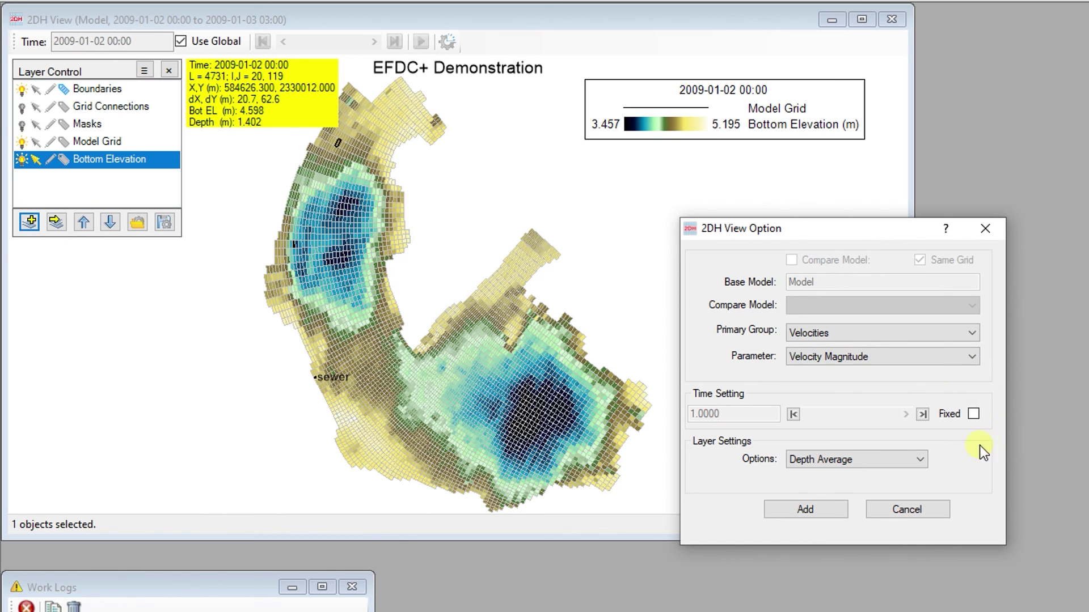
{"action": "left_click", "coordinate": [925, 460]}
{"action": "left_click", "coordinate": [926, 484]}
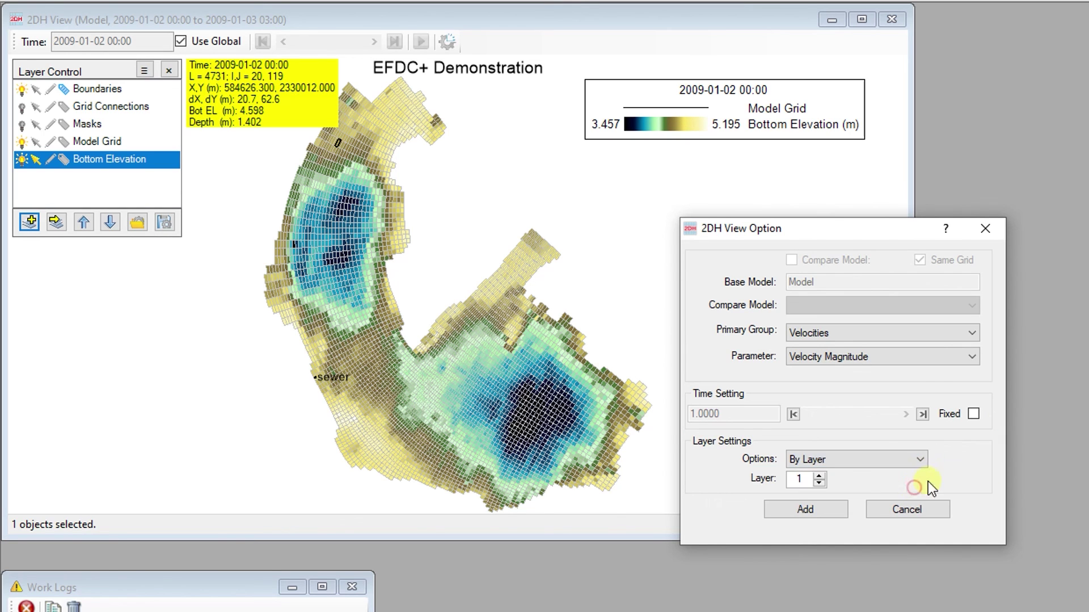
{"action": "left_click", "coordinate": [836, 508]}
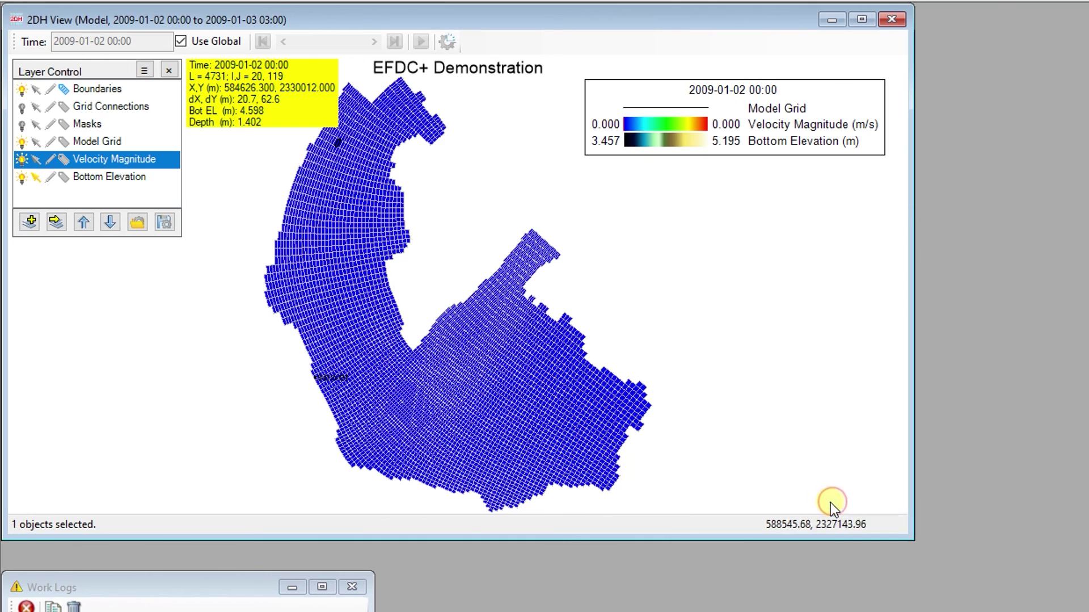
{"action": "right_click", "coordinate": [148, 174]}
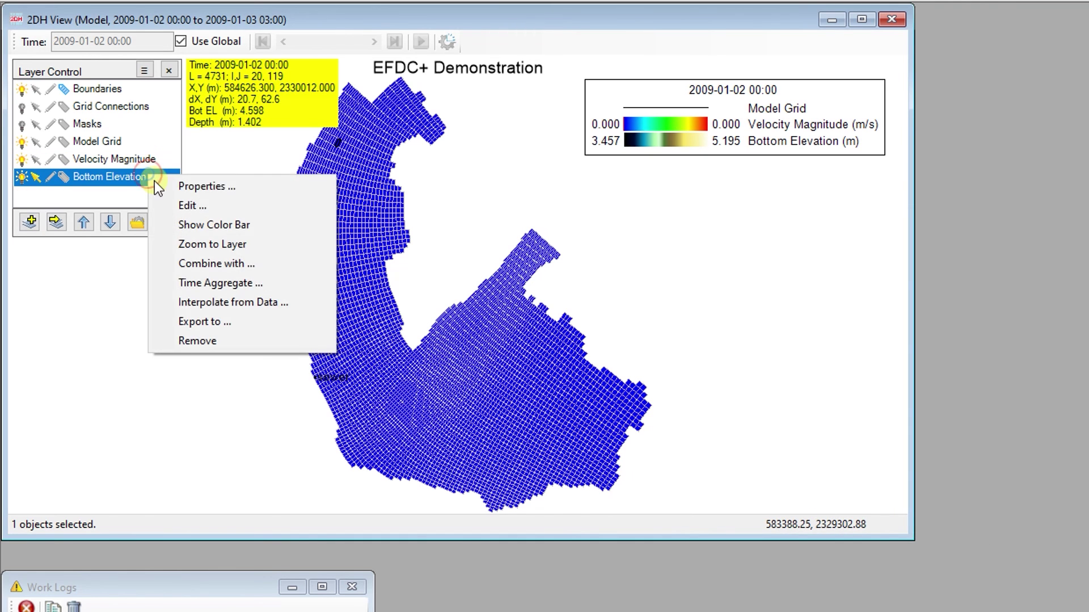
Give Bottom Elevation a fixed colour range of minimum 2 and maximum 10 instead of automatic.
{"action": "left_click", "coordinate": [163, 182]}
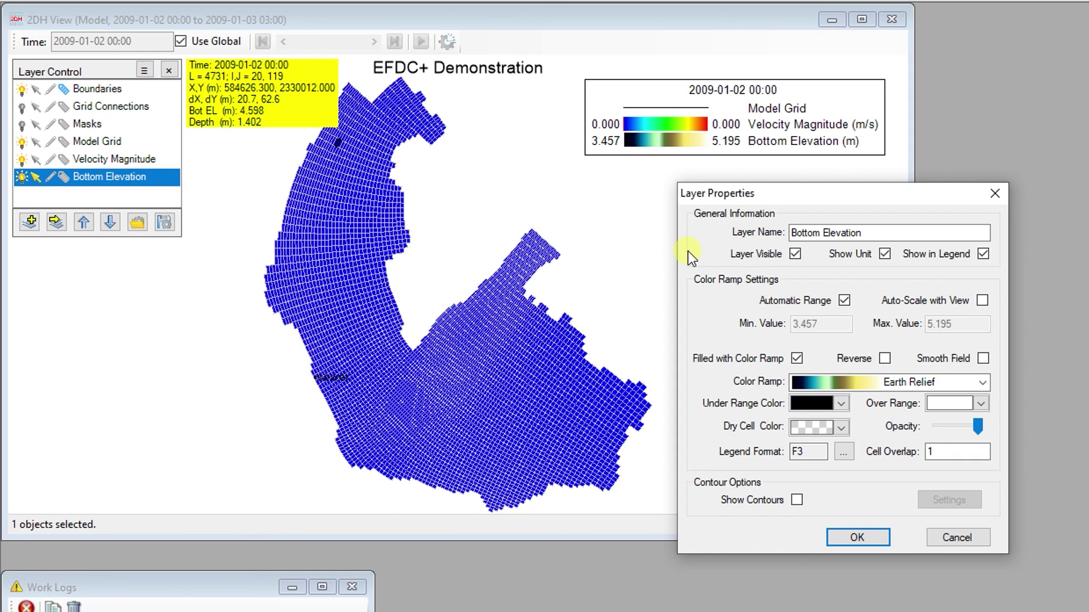
{"action": "left_click", "coordinate": [845, 300]}
{"action": "left_click", "coordinate": [836, 326]}
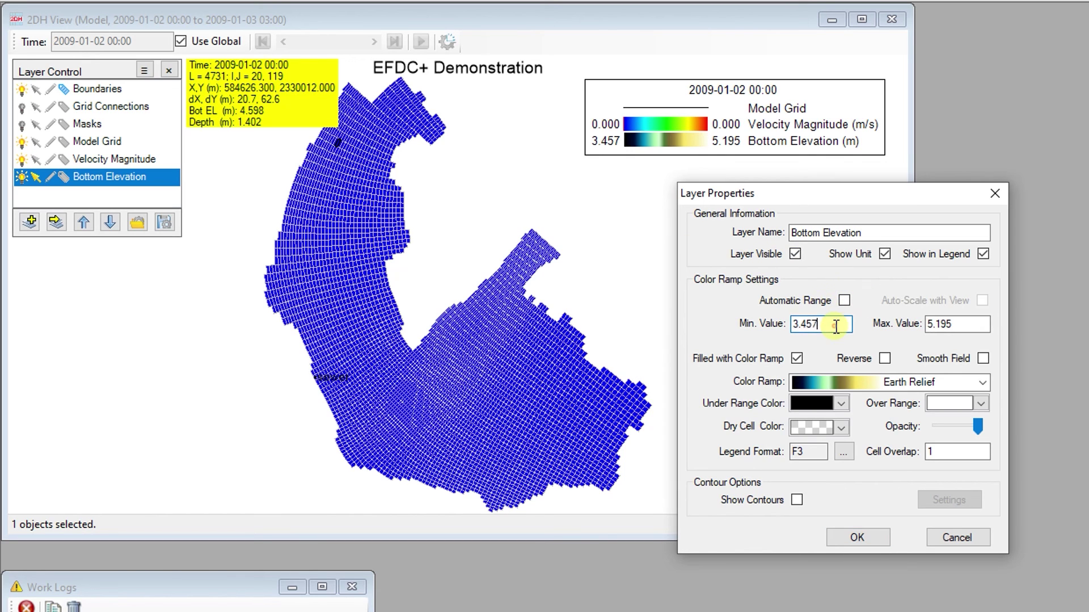
{"action": "double_click", "coordinate": [836, 326]}
{"action": "type", "text": "2"}
{"action": "key", "text": "Tab"}
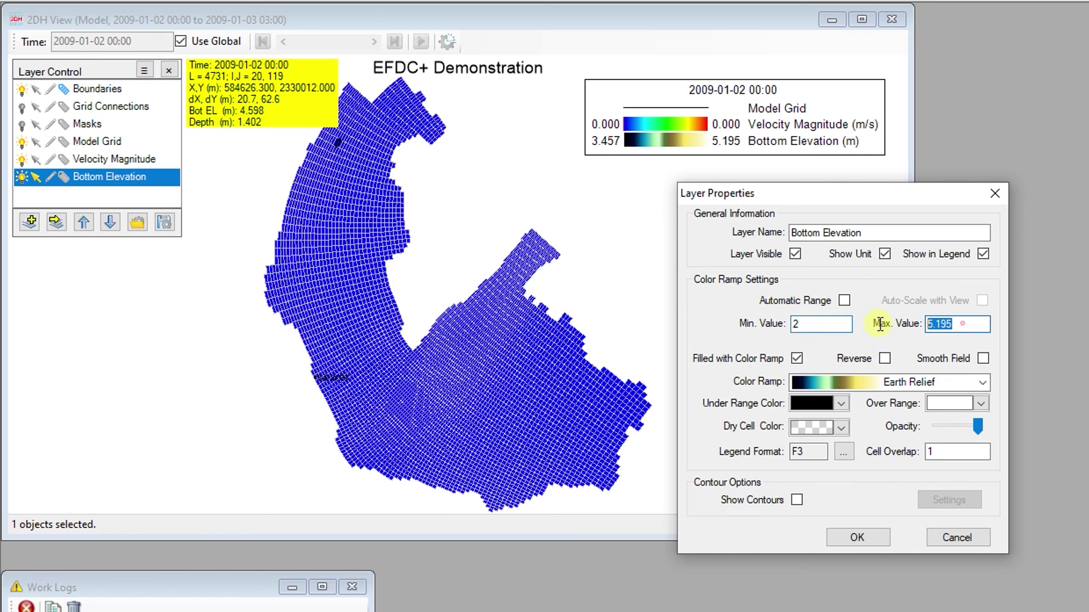
{"action": "type", "text": "10"}
{"action": "left_click", "coordinate": [857, 537]}
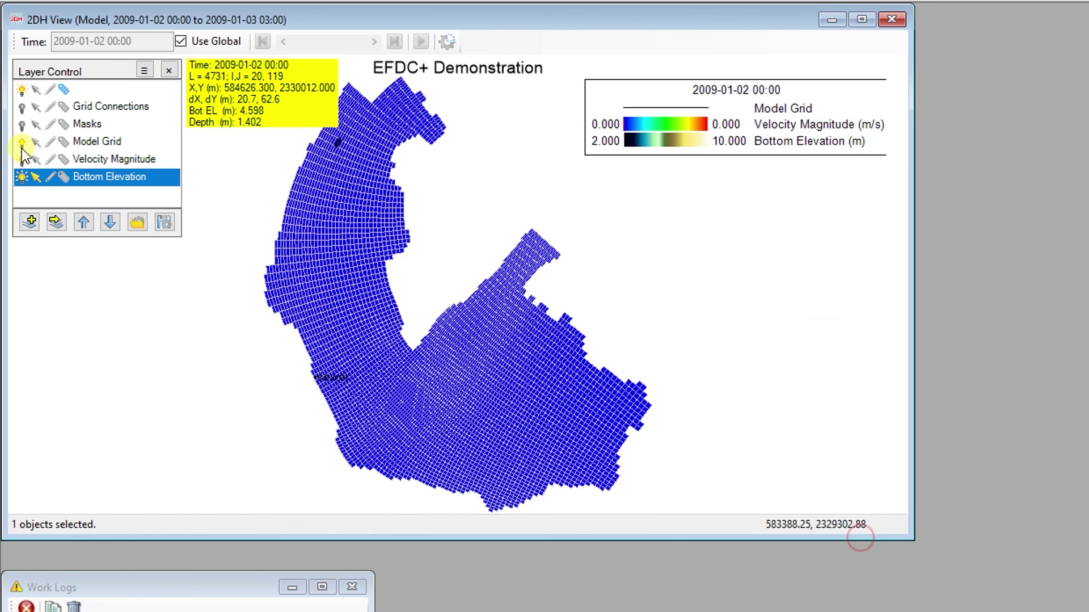
Hide the Velocity Magnitude layer and reselect Bottom Elevation.
{"action": "left_click", "coordinate": [21, 159]}
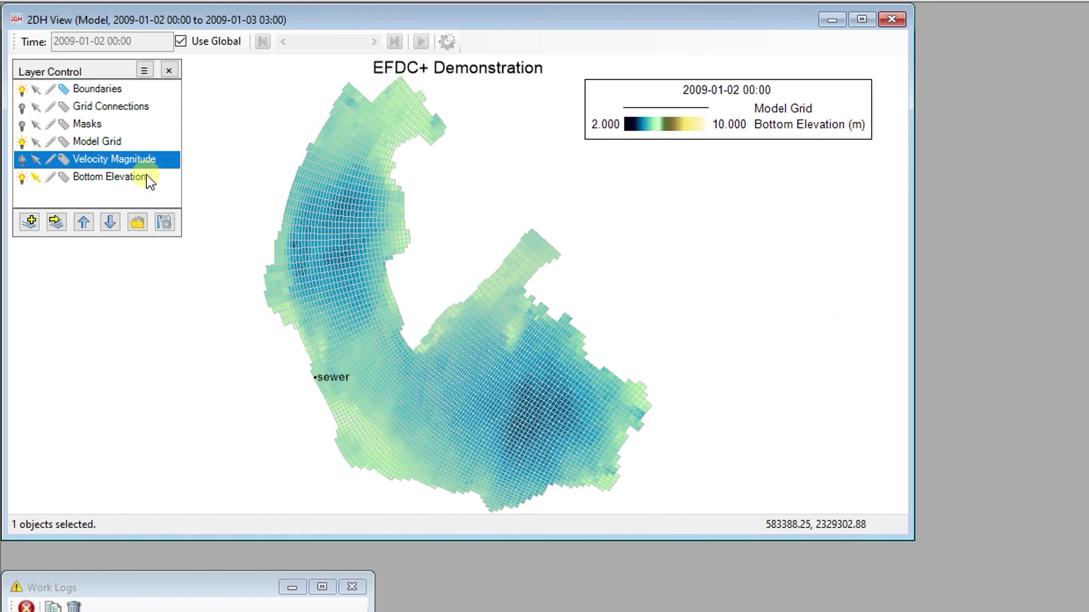
{"action": "left_click", "coordinate": [146, 175]}
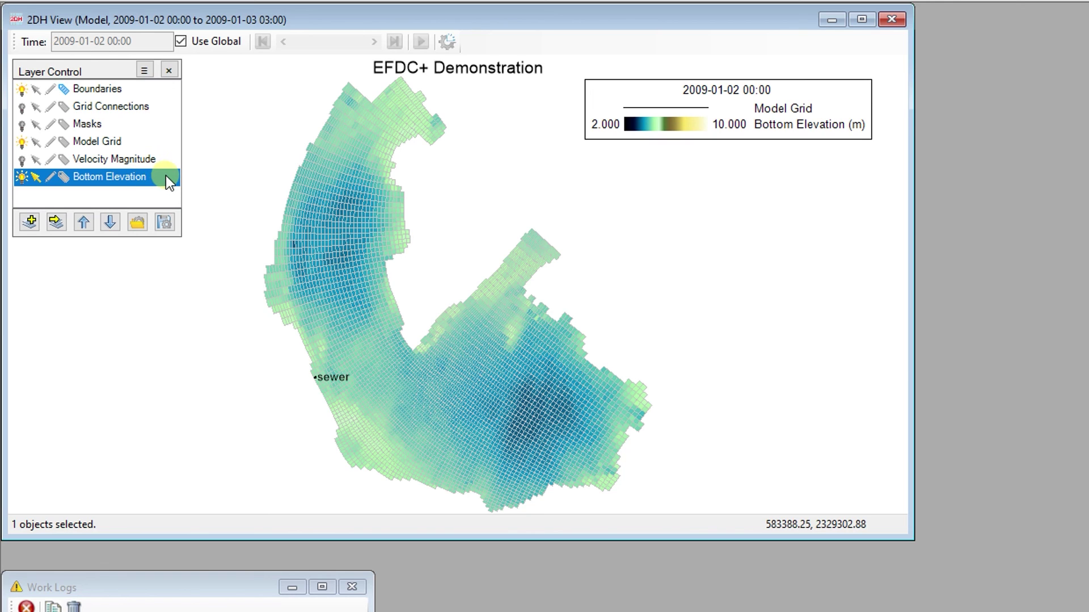
{"action": "right_click", "coordinate": [155, 176]}
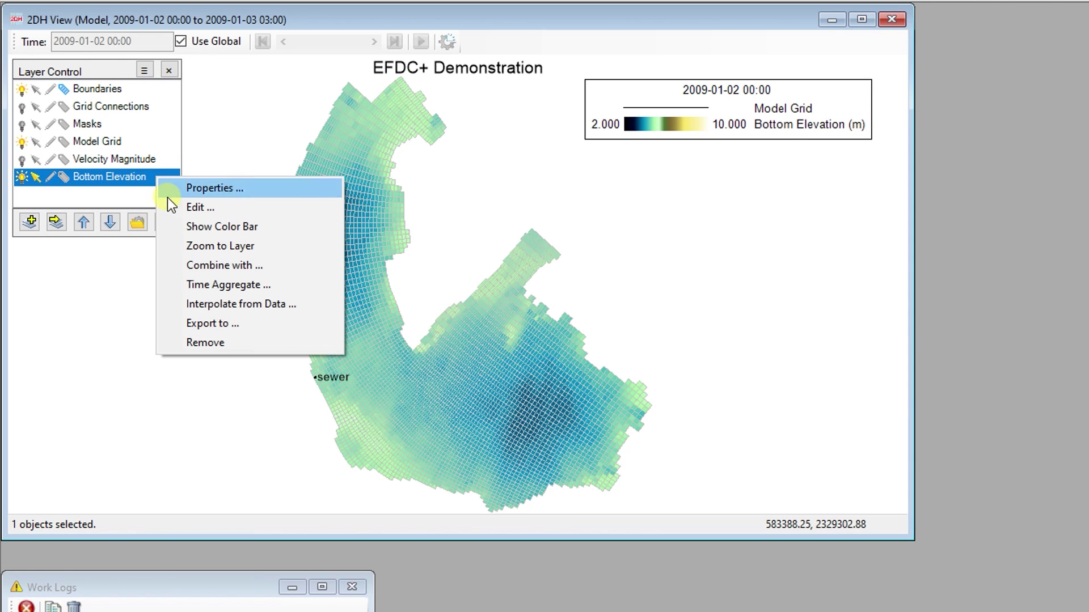
Export the Bottom Elevation layer with KML Files (*.kml) as the save type.
{"action": "left_click", "coordinate": [215, 323]}
{"action": "left_click", "coordinate": [627, 194]}
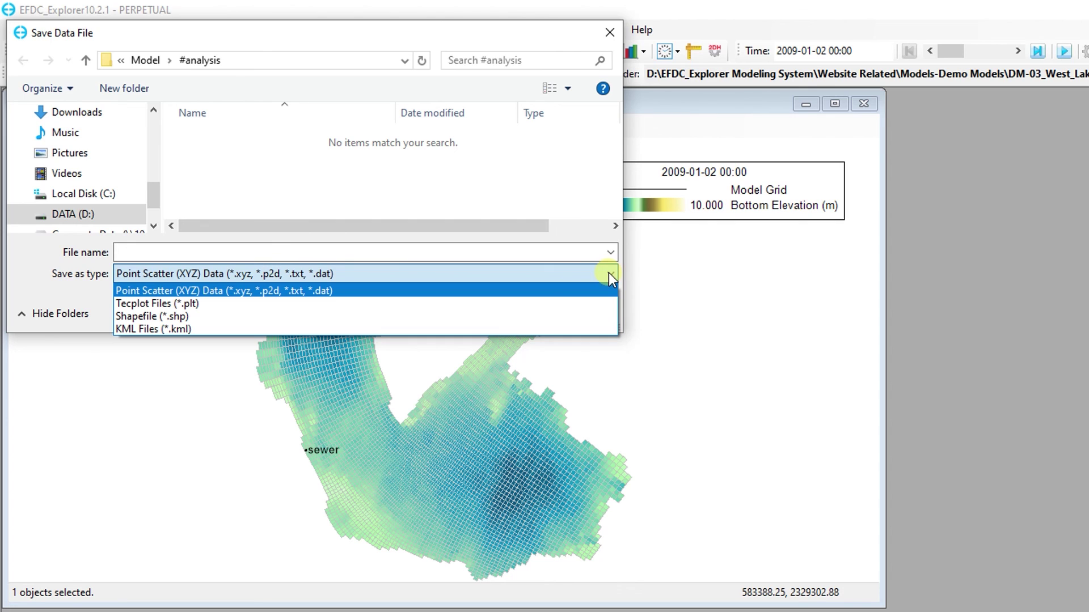
{"action": "left_click", "coordinate": [573, 329]}
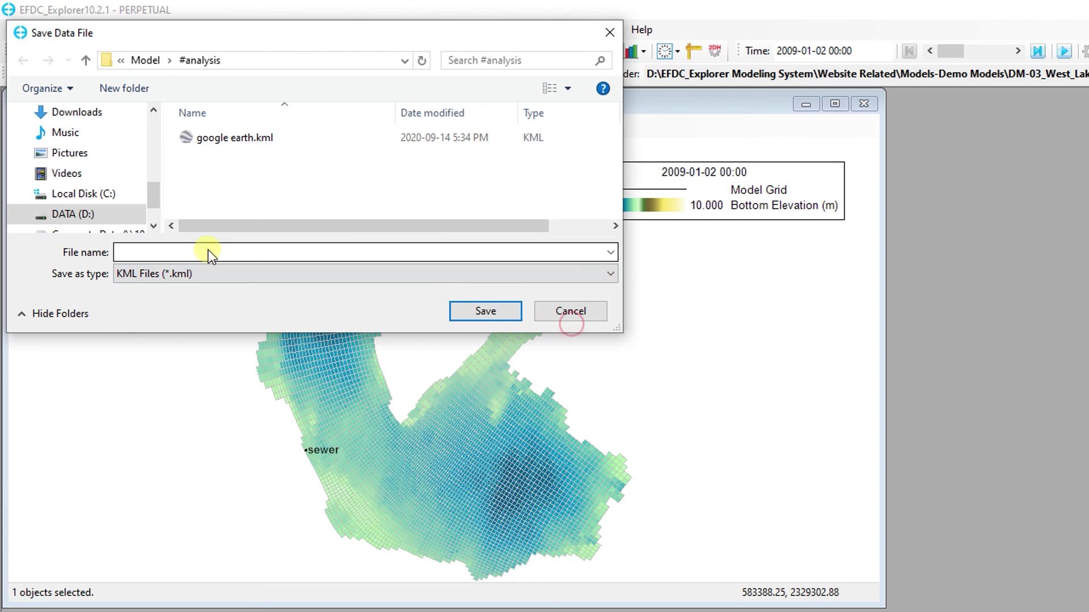